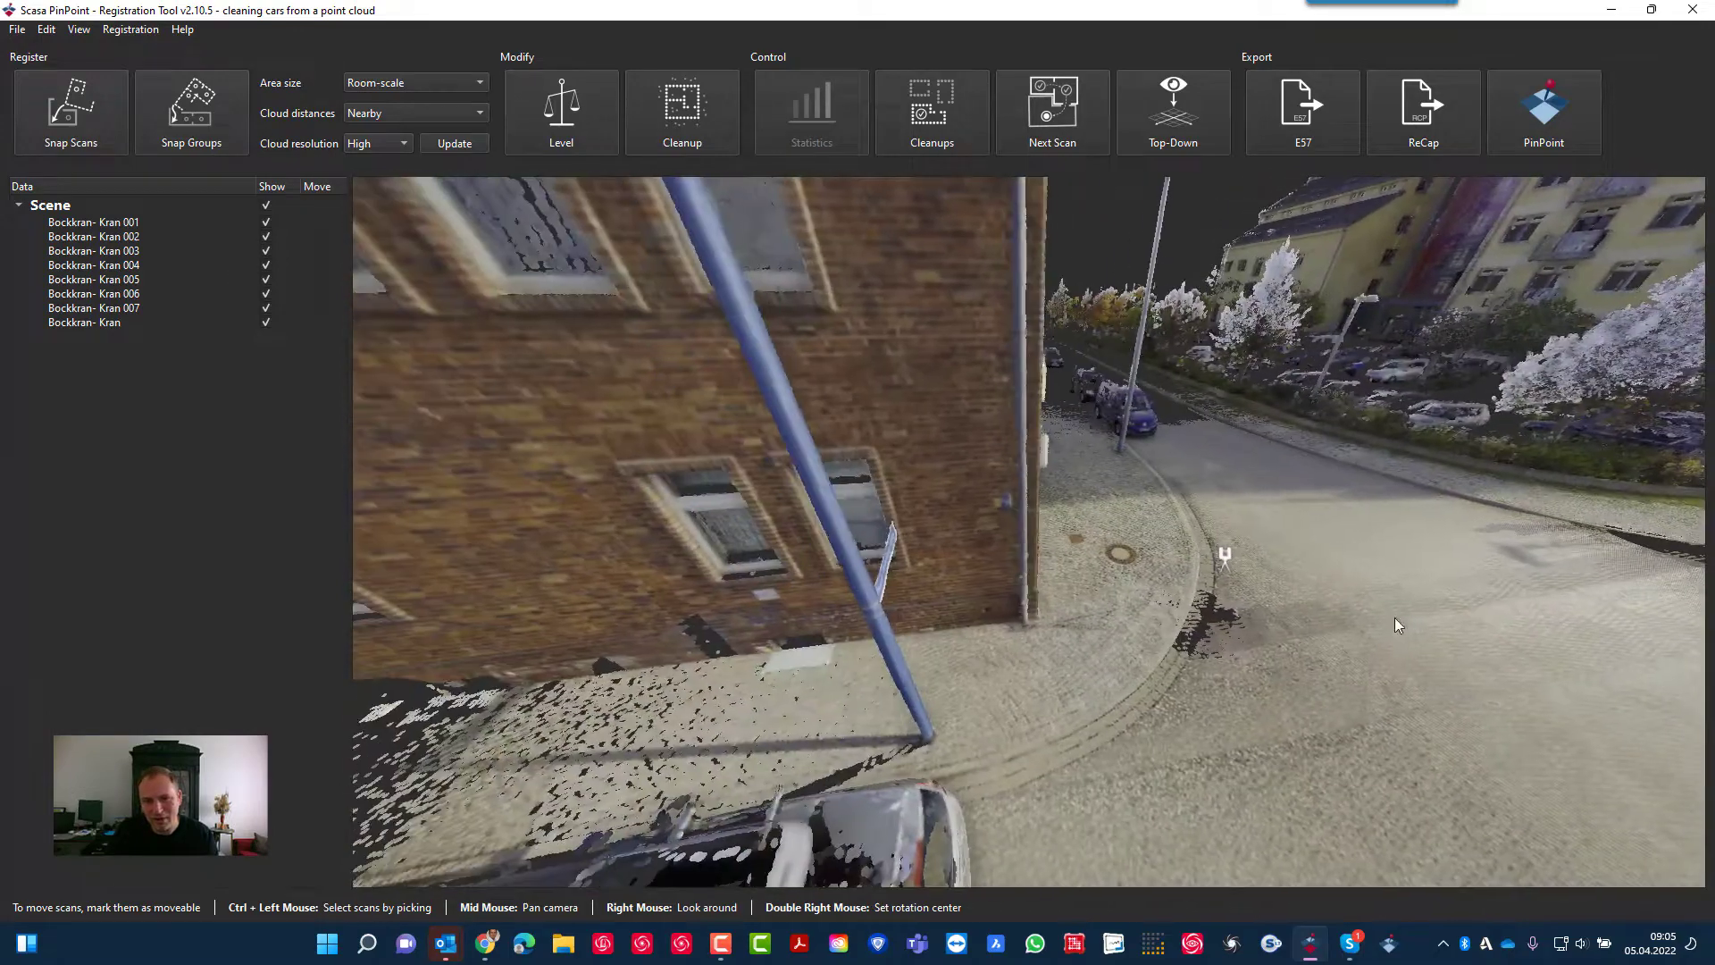
Start a point cloud cleanup with the extruded-polygon selection tool for the silver car with the roof box
right_drag(1237, 670, 1079, 462)
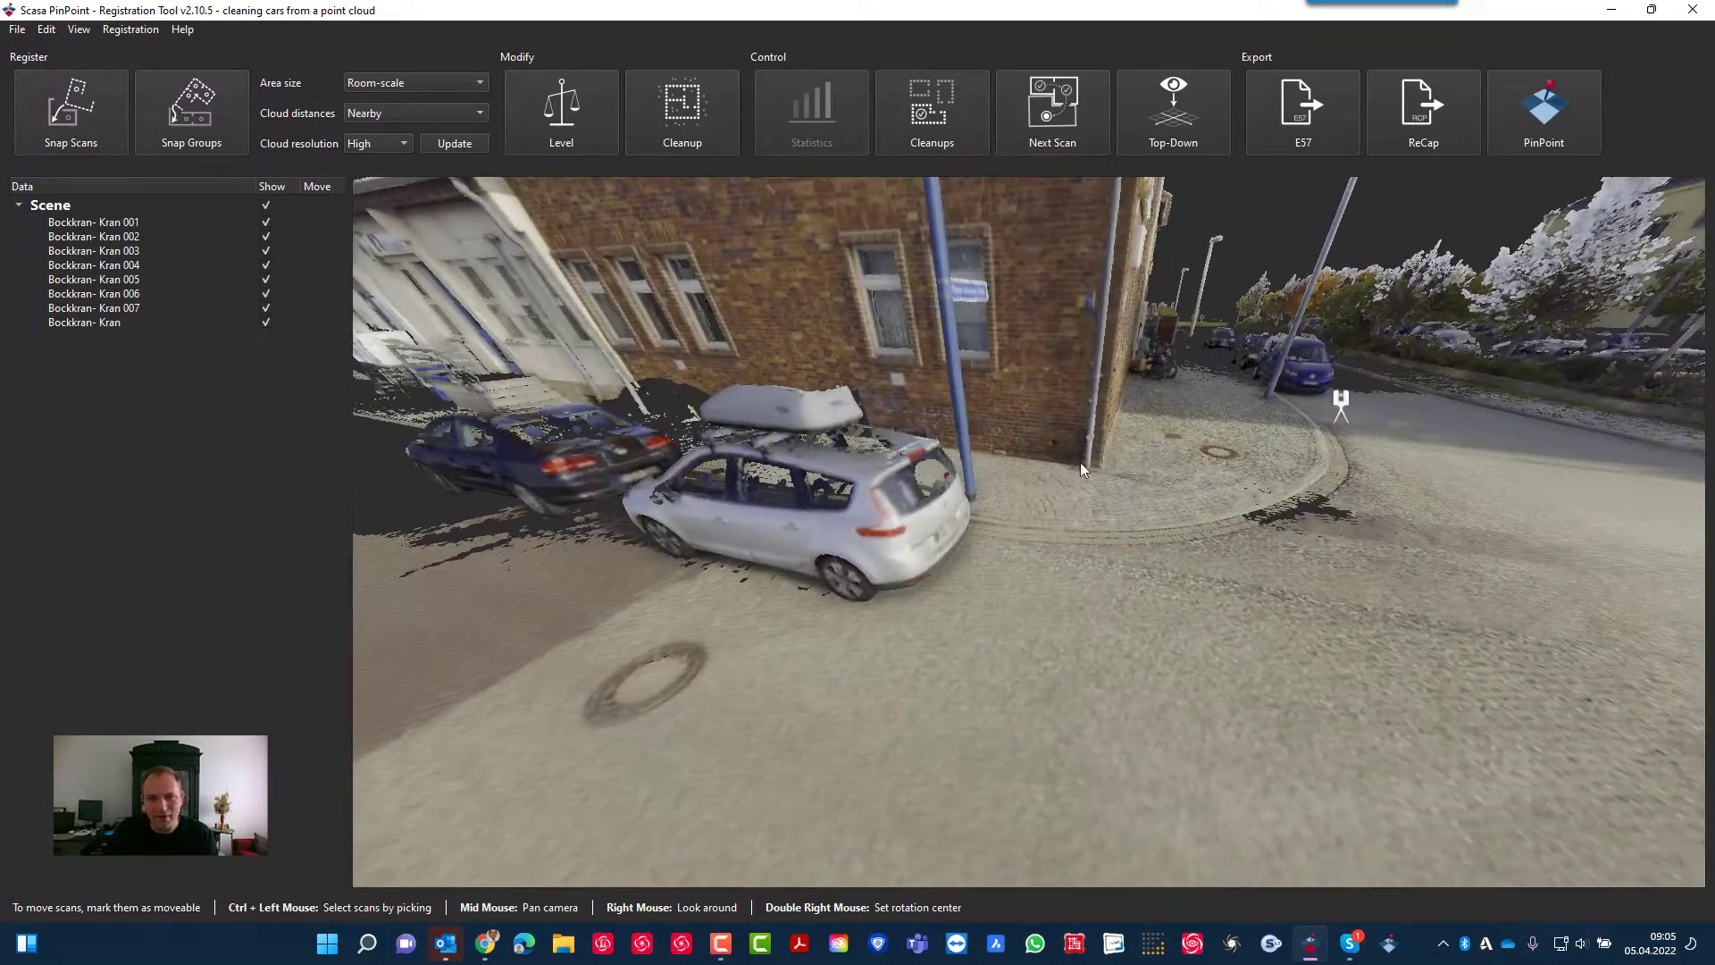
click(695, 128)
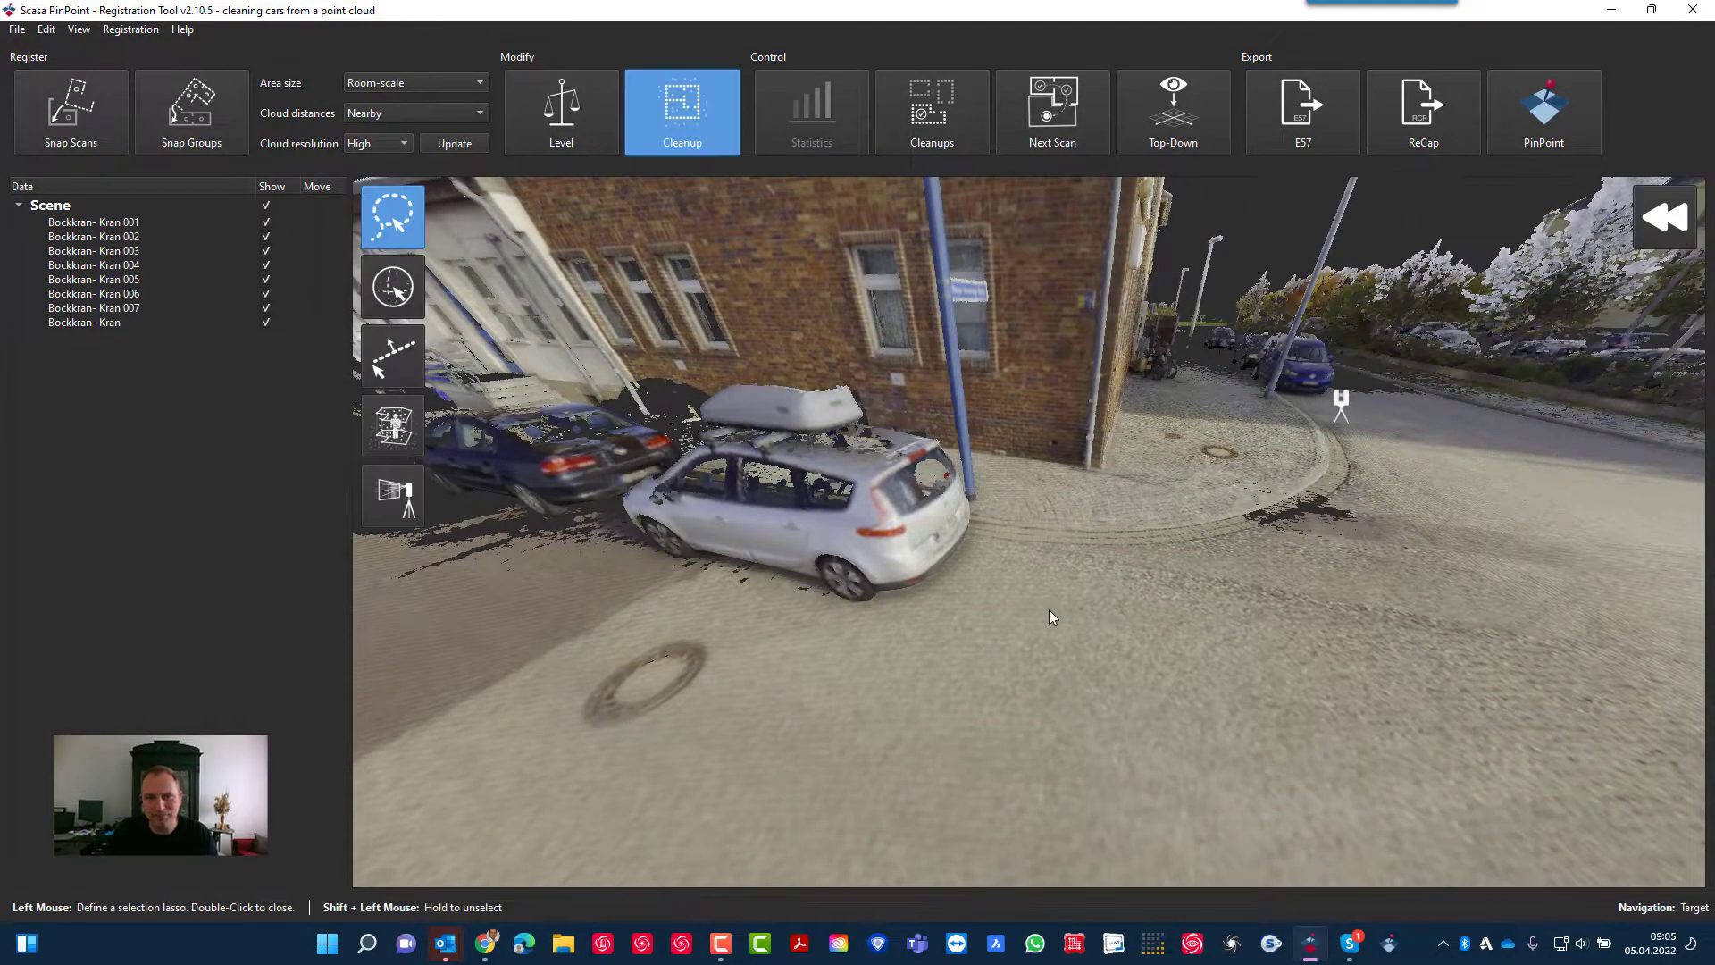
click(397, 439)
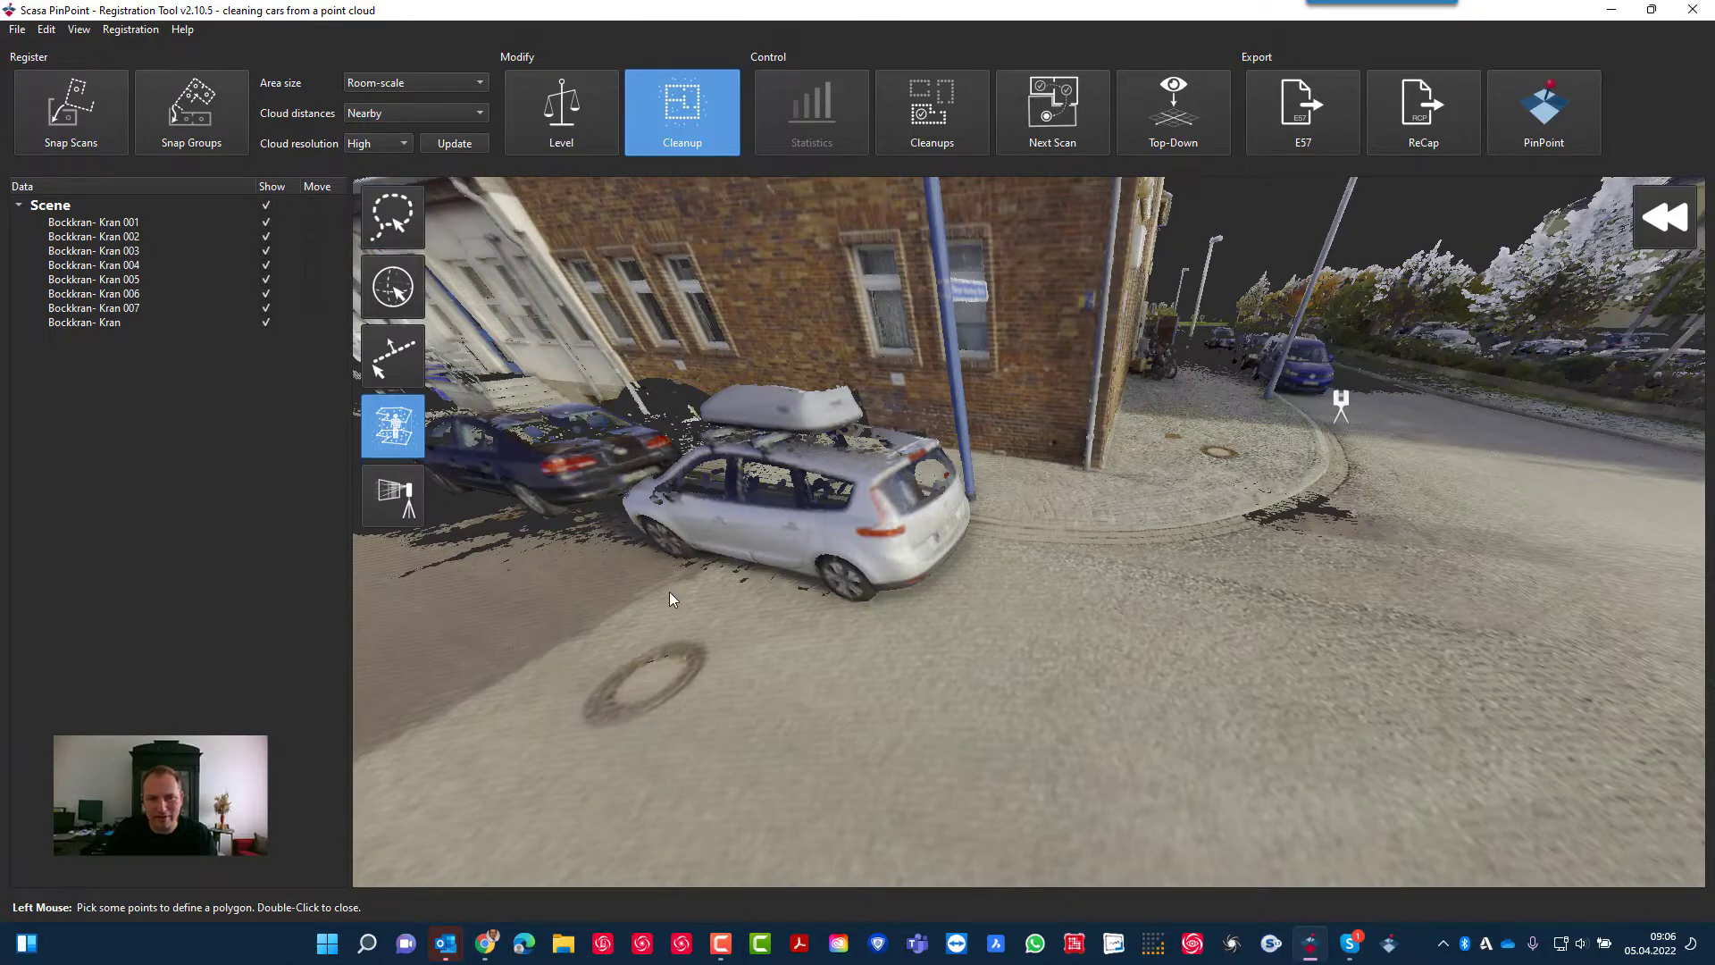
right_drag(587, 517, 775, 718)
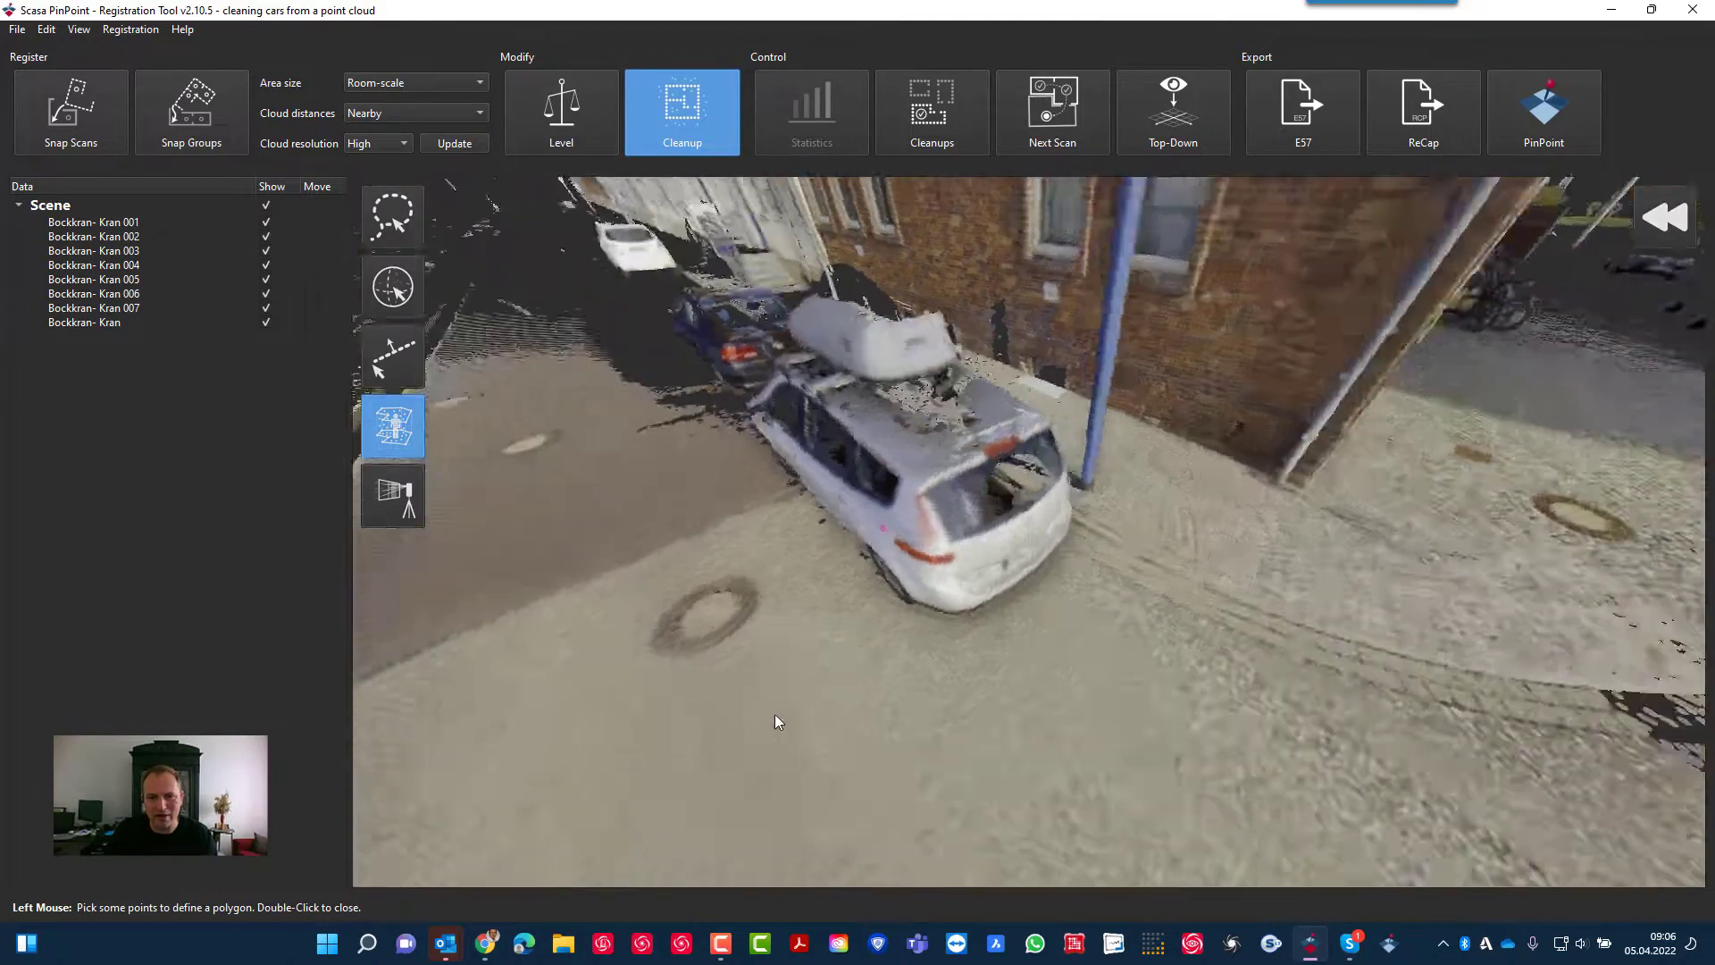
scroll(1020, 511, up, 3)
scroll(759, 416, up, 3)
right_drag(758, 413, 979, 454)
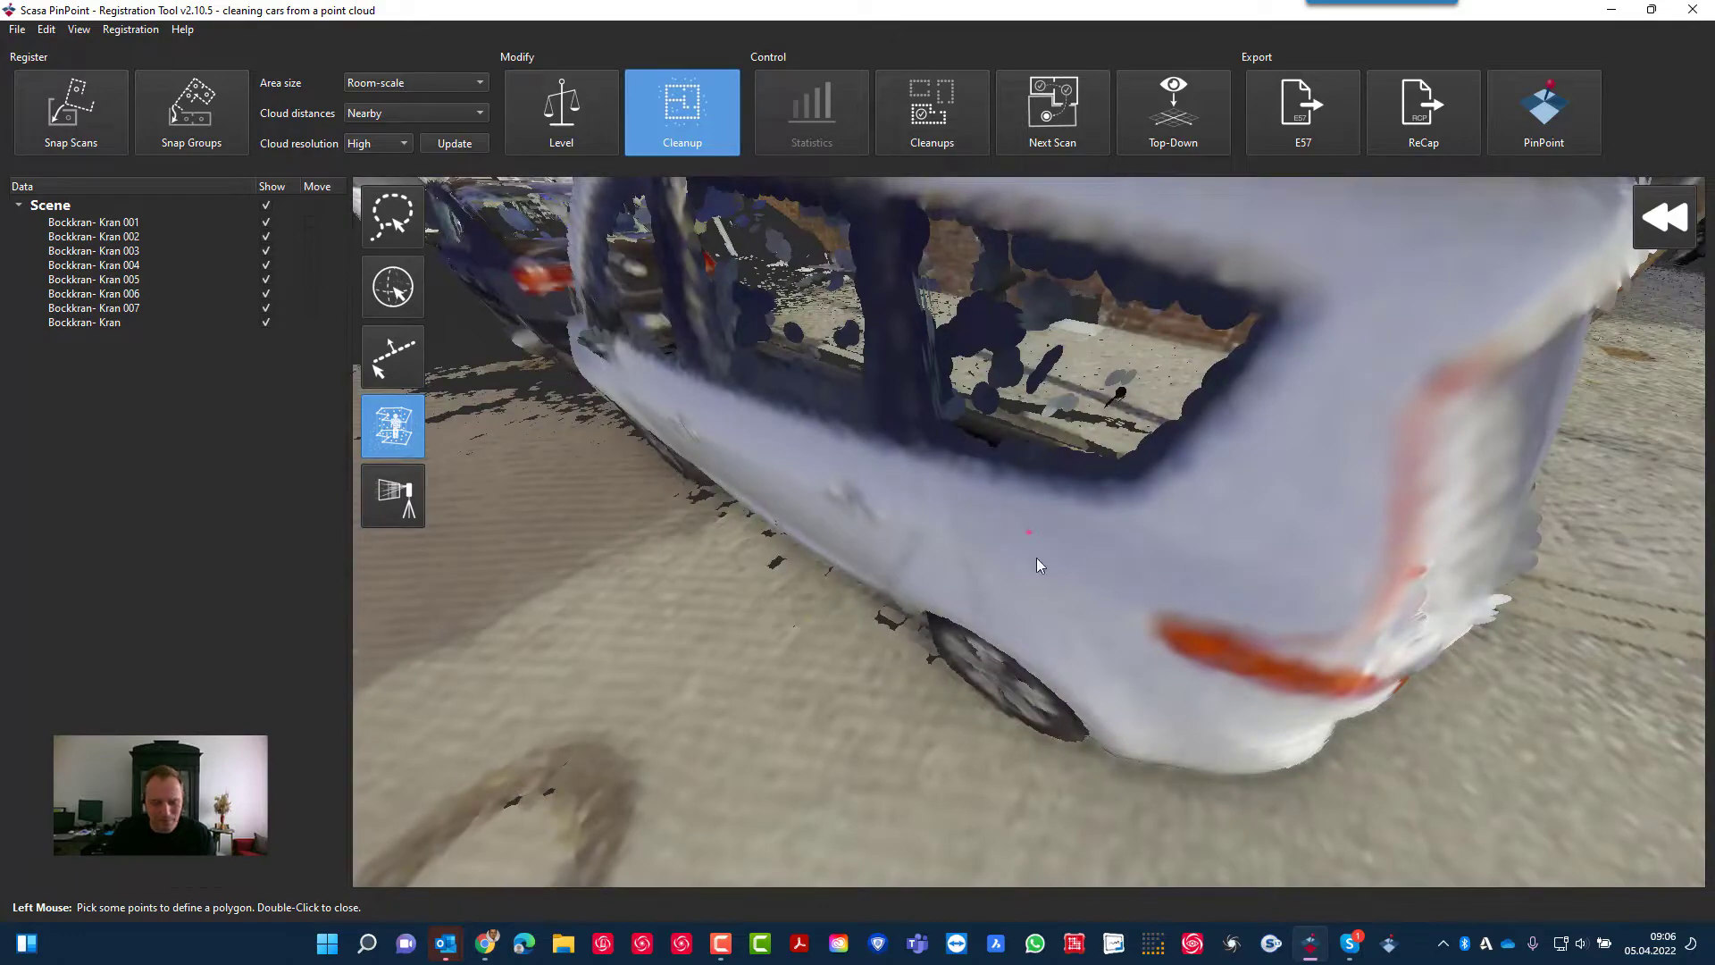
scroll(1129, 631, down, 5)
scroll(1111, 591, up, 4)
scroll(1111, 591, down, 2)
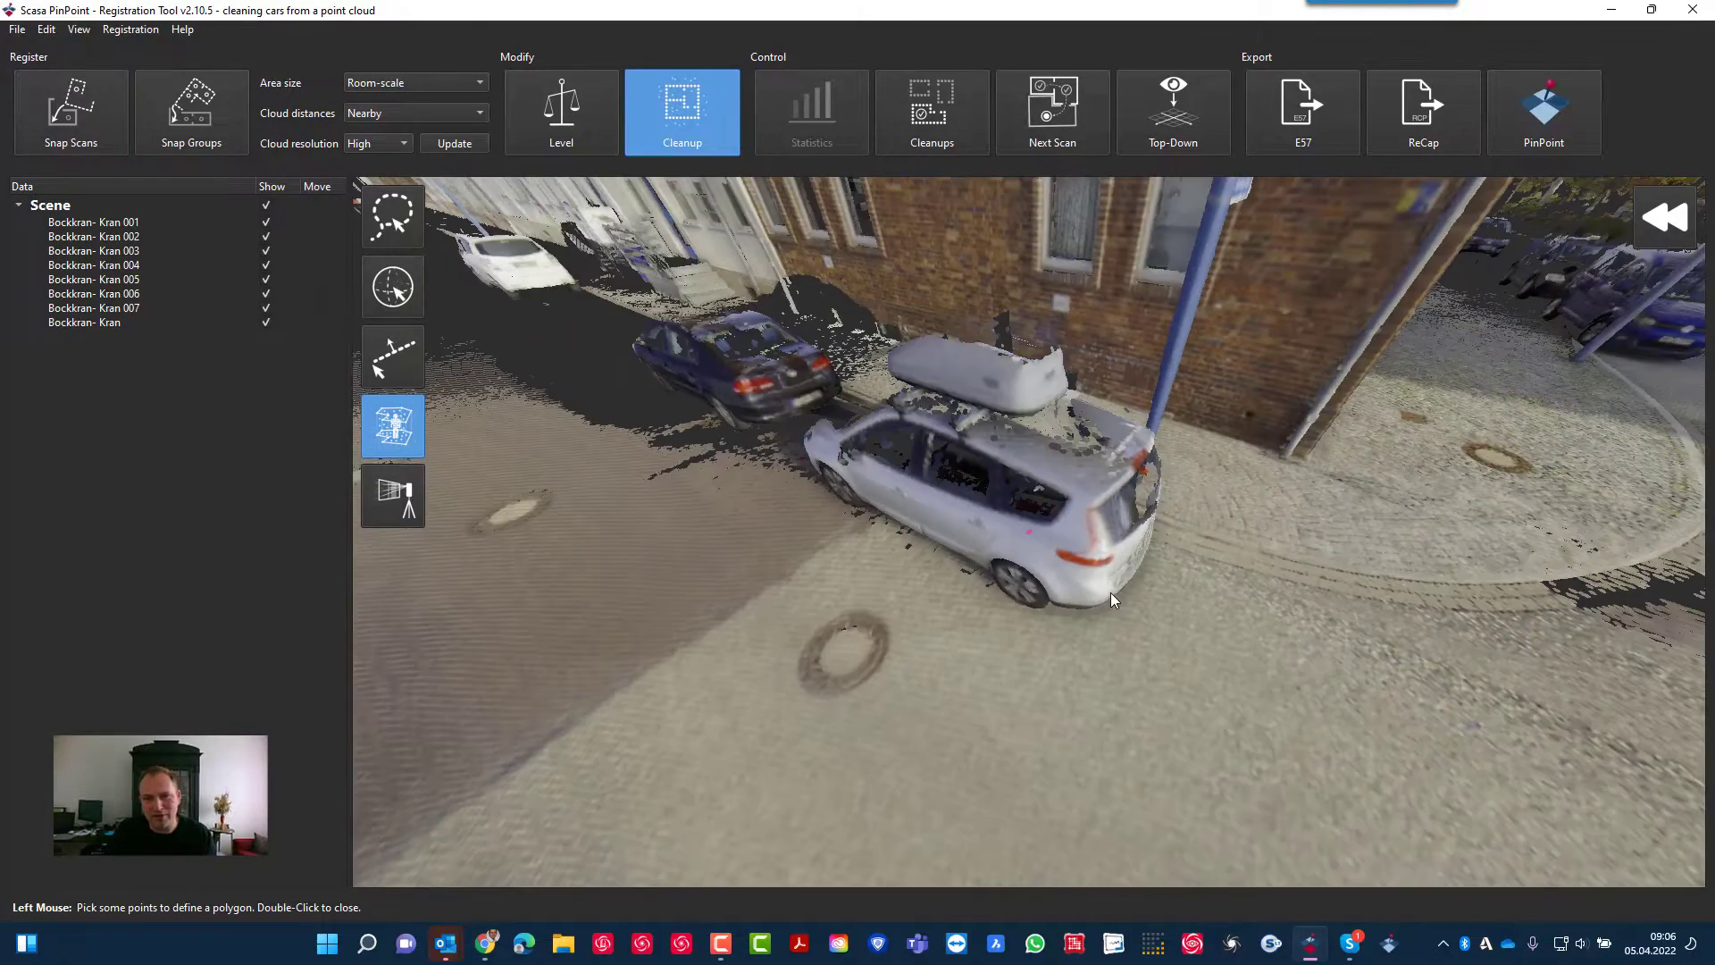
right_drag(1066, 591, 1107, 560)
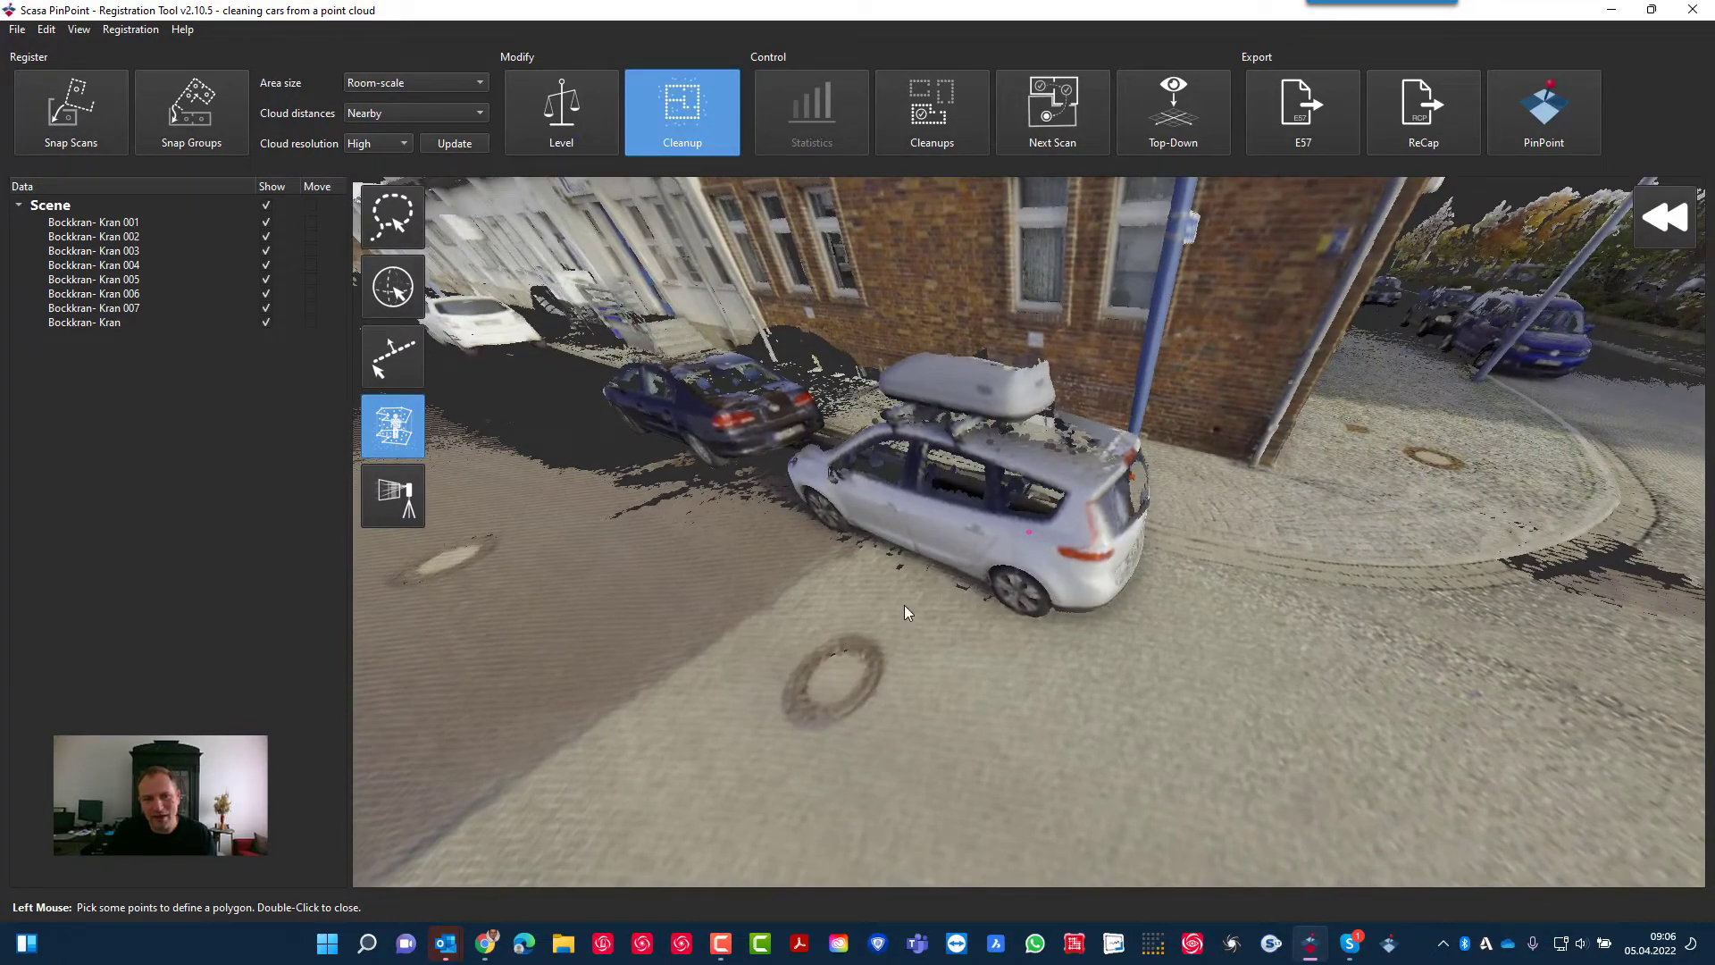
Outline a closed base polygon on the ground around the silver car, running along the kerb and stopping short of the dark car ahead
click(752, 514)
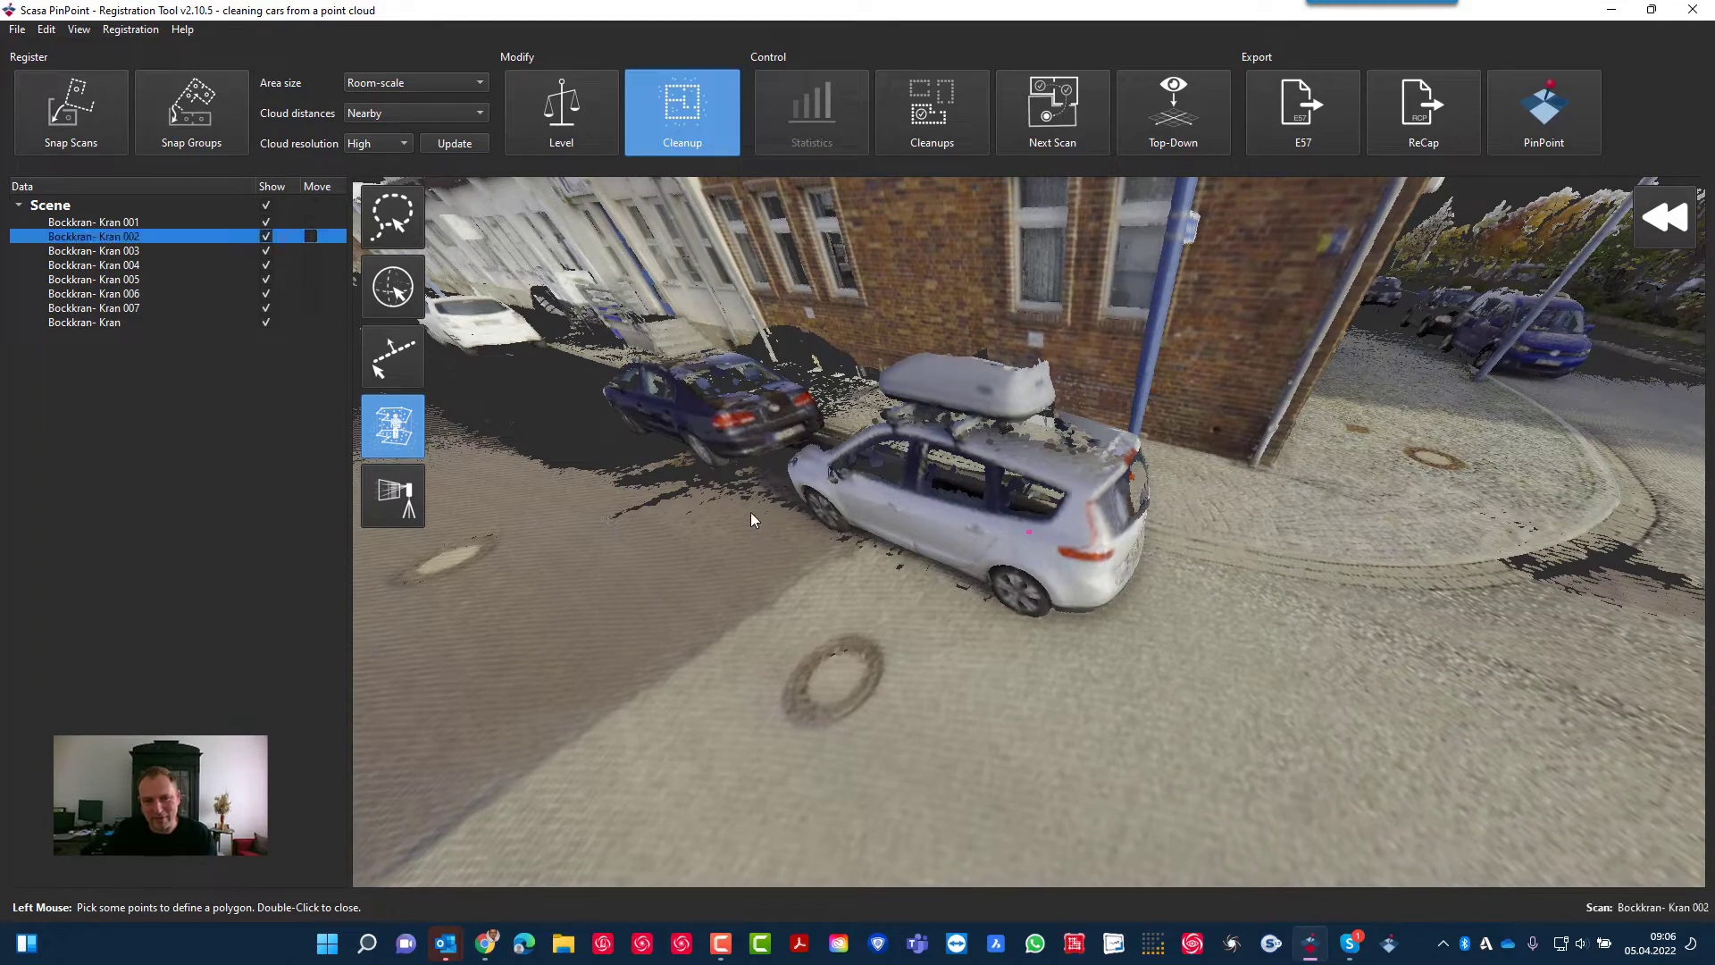
click(1118, 675)
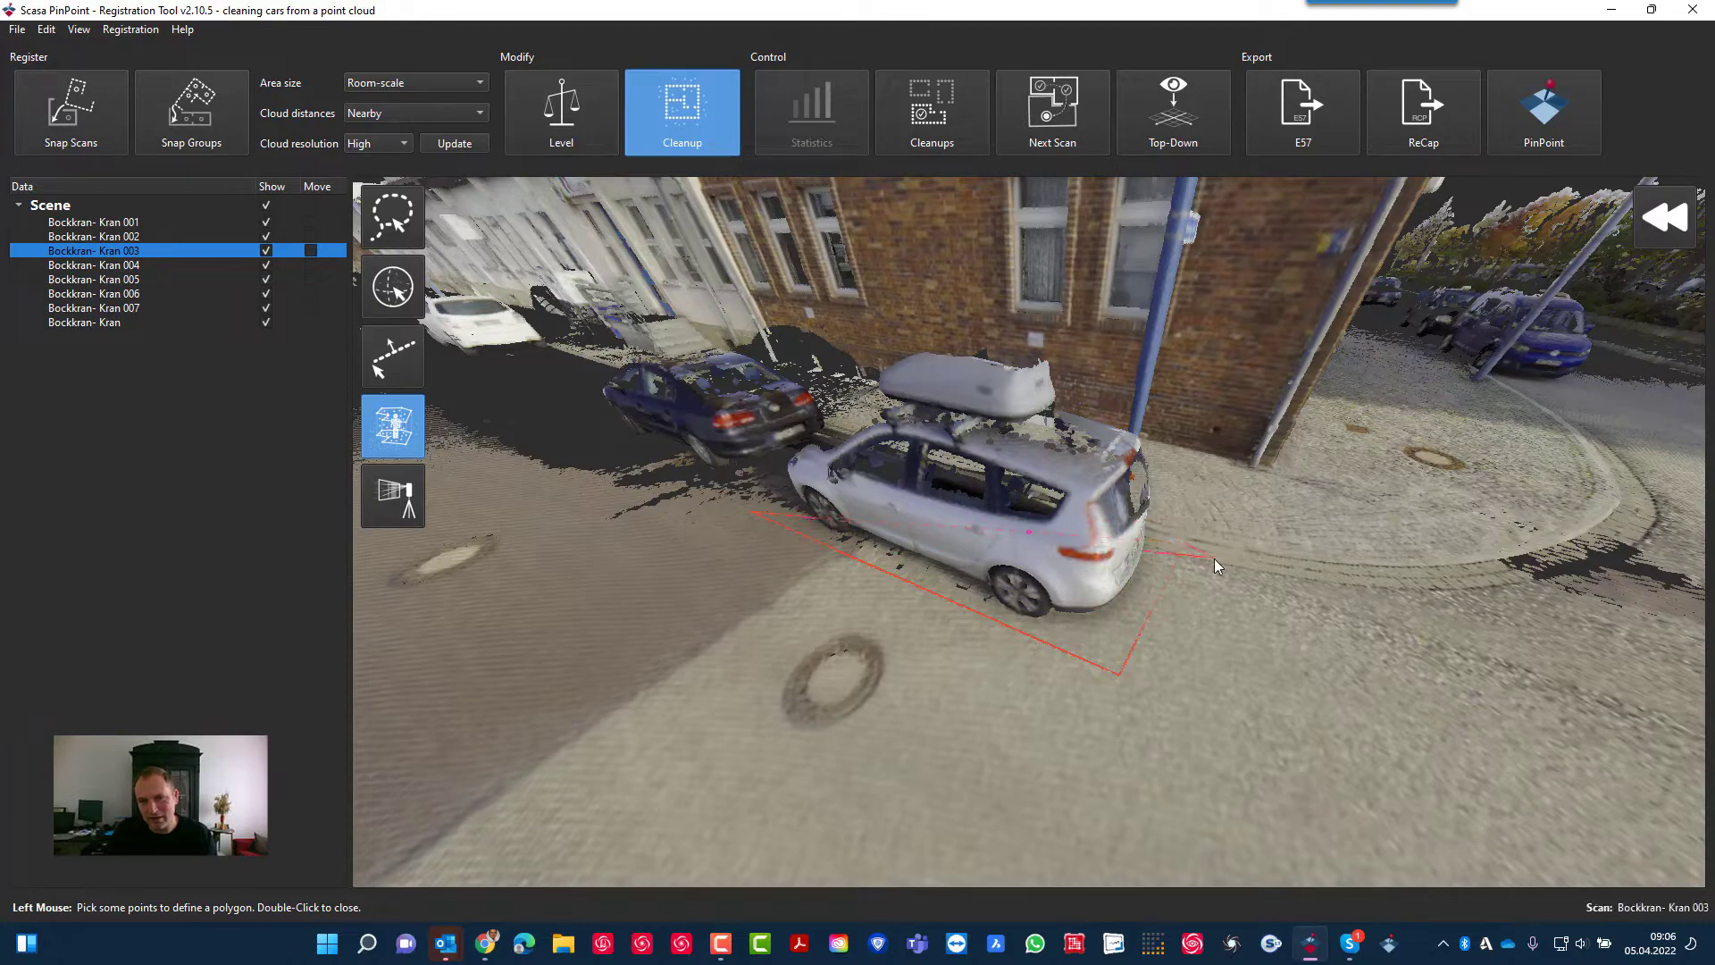
middle_drag(1152, 511, 1220, 614)
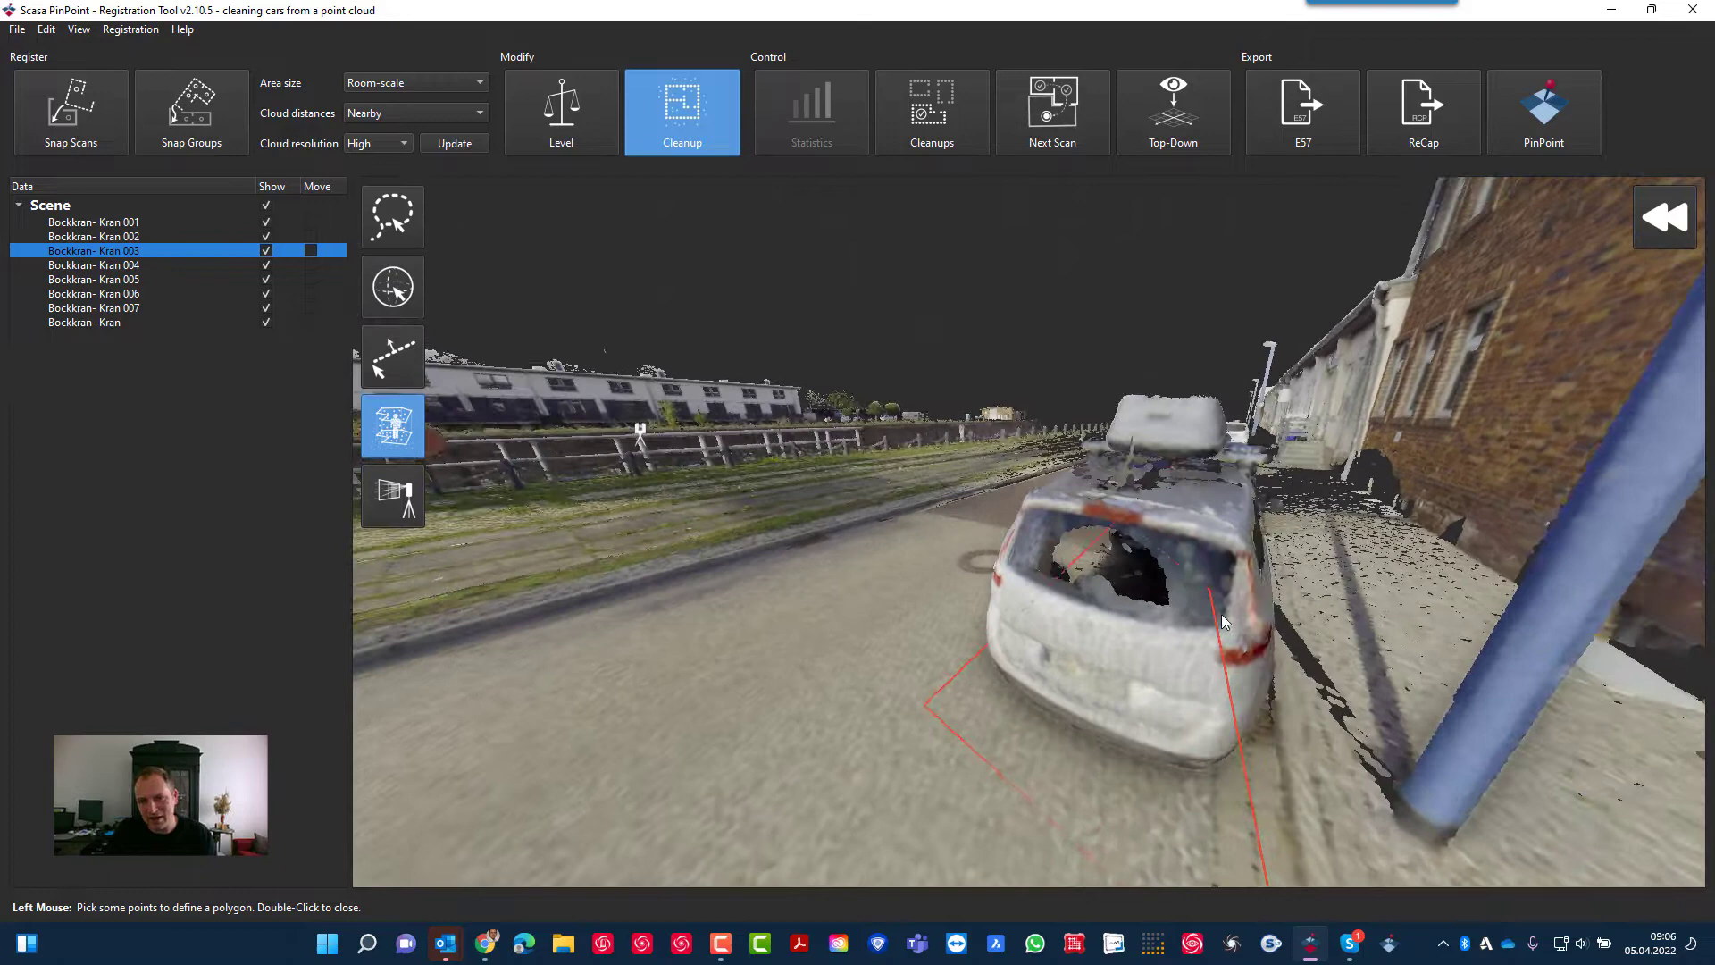
click(1273, 753)
middle_drag(1267, 689, 1252, 714)
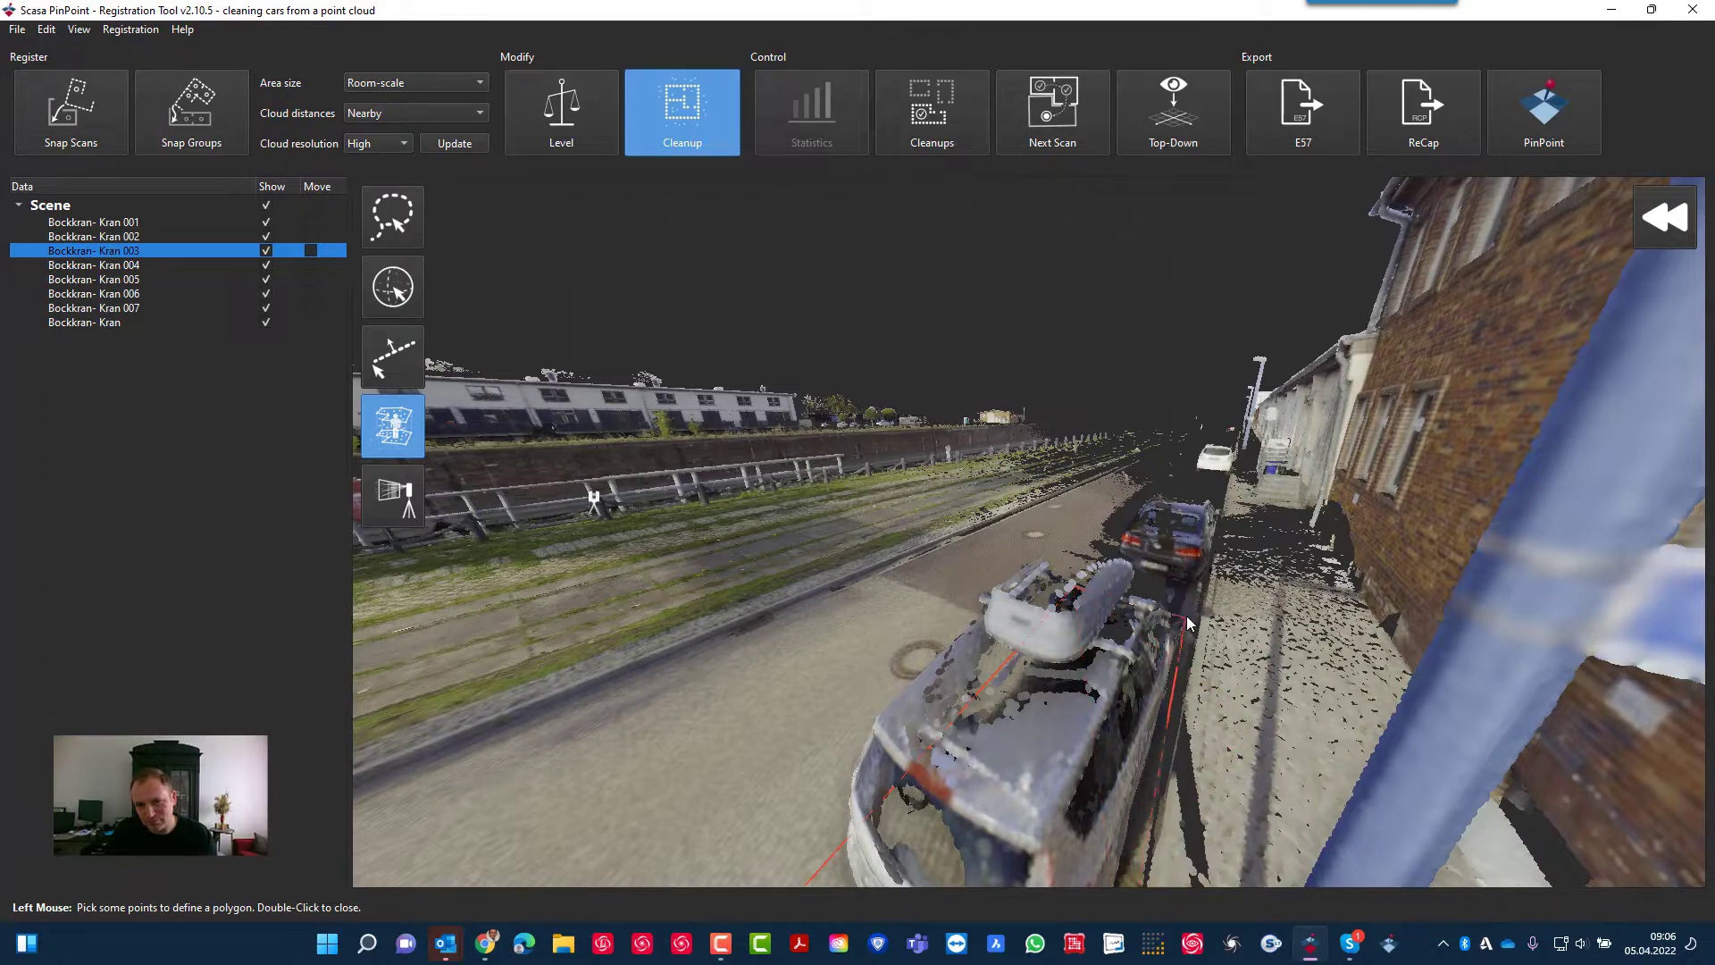
scroll(1192, 608, up, 8)
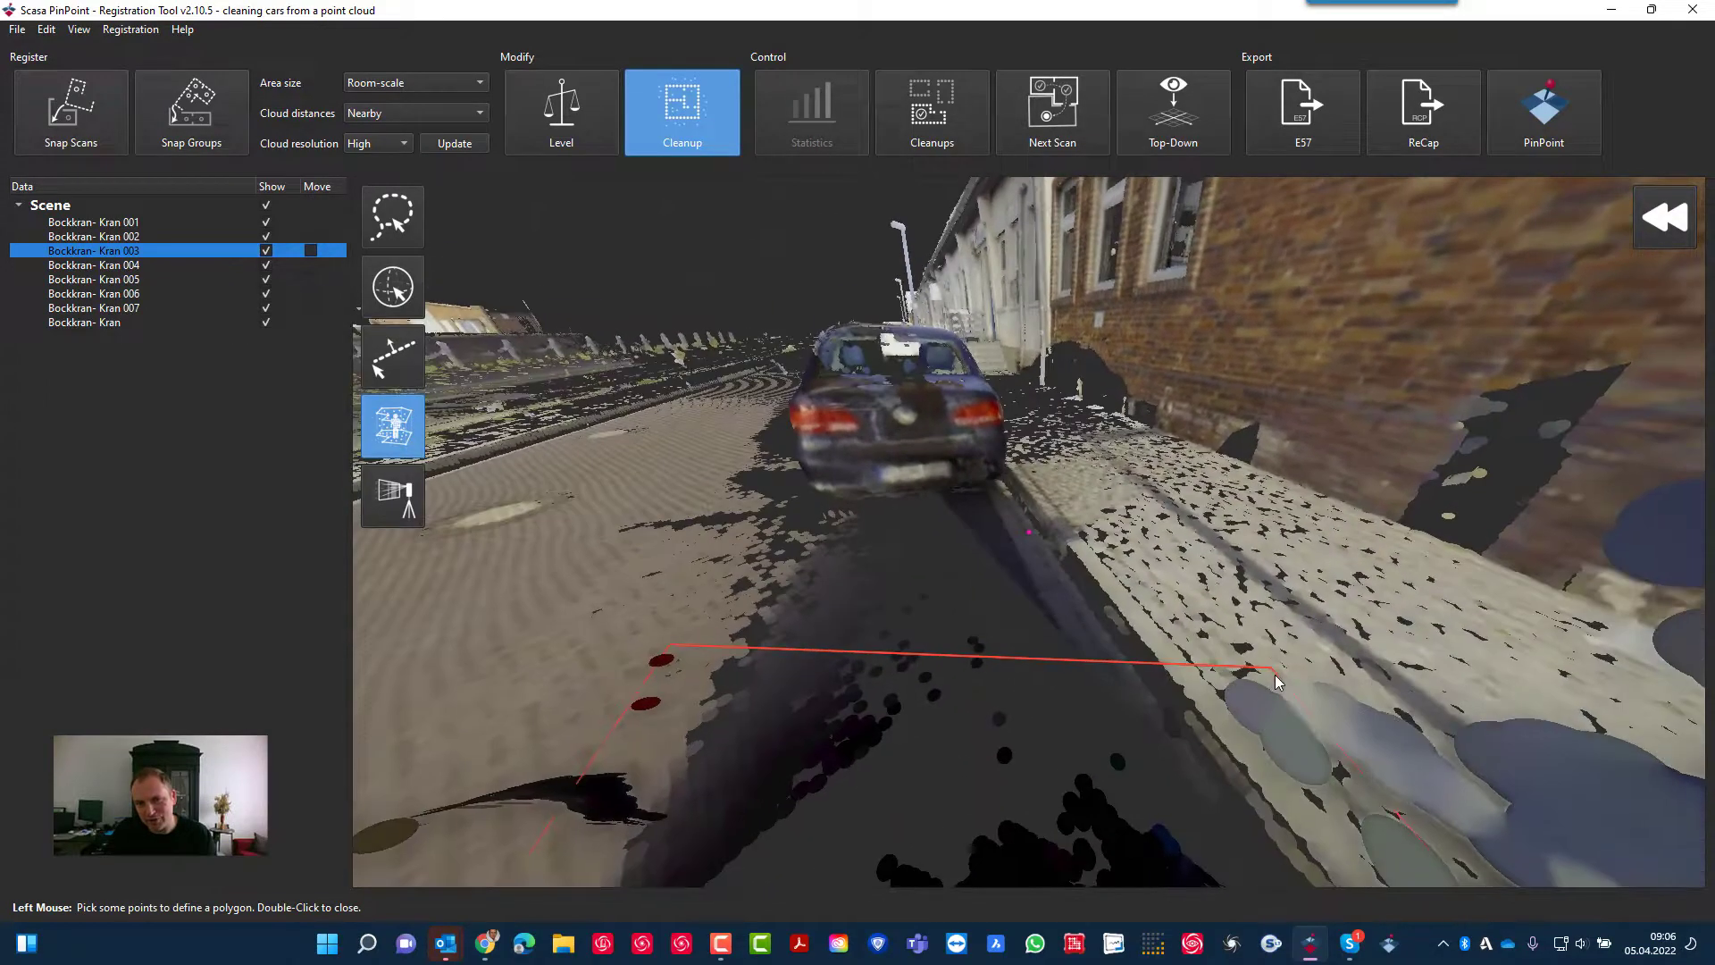
middle_drag(1273, 673, 1179, 634)
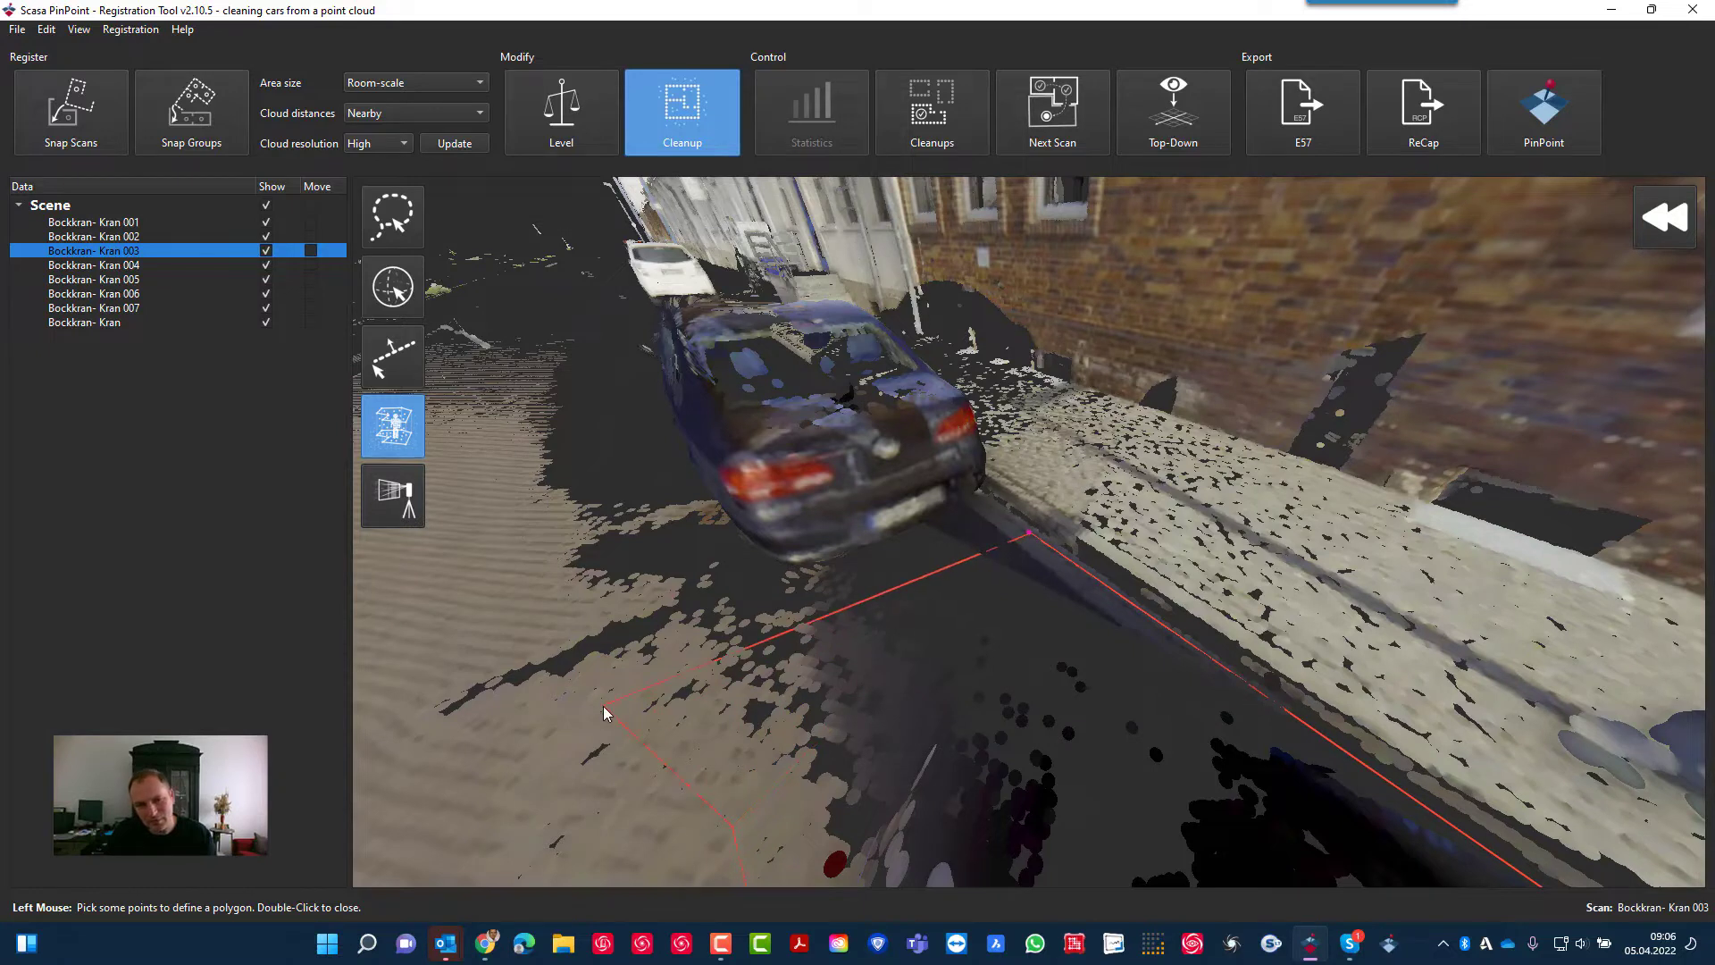
double_click(679, 672)
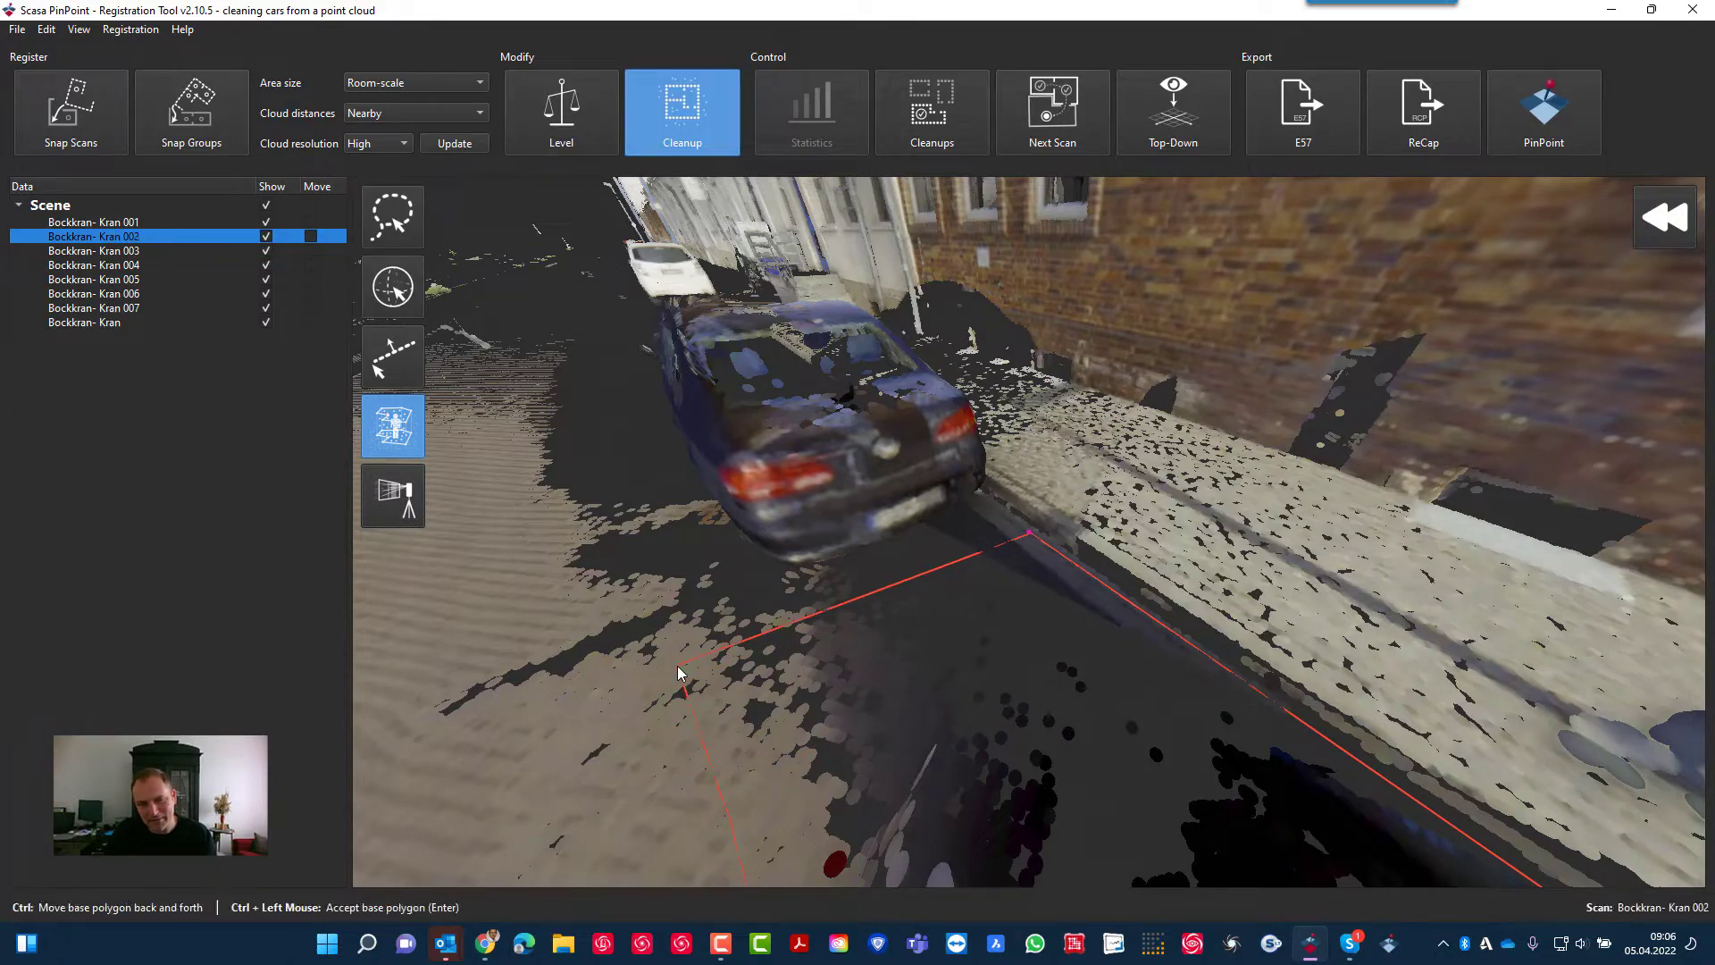
Raise the base polygon slightly above the road surface beneath the silver car and accept it
drag(956, 697, 620, 768)
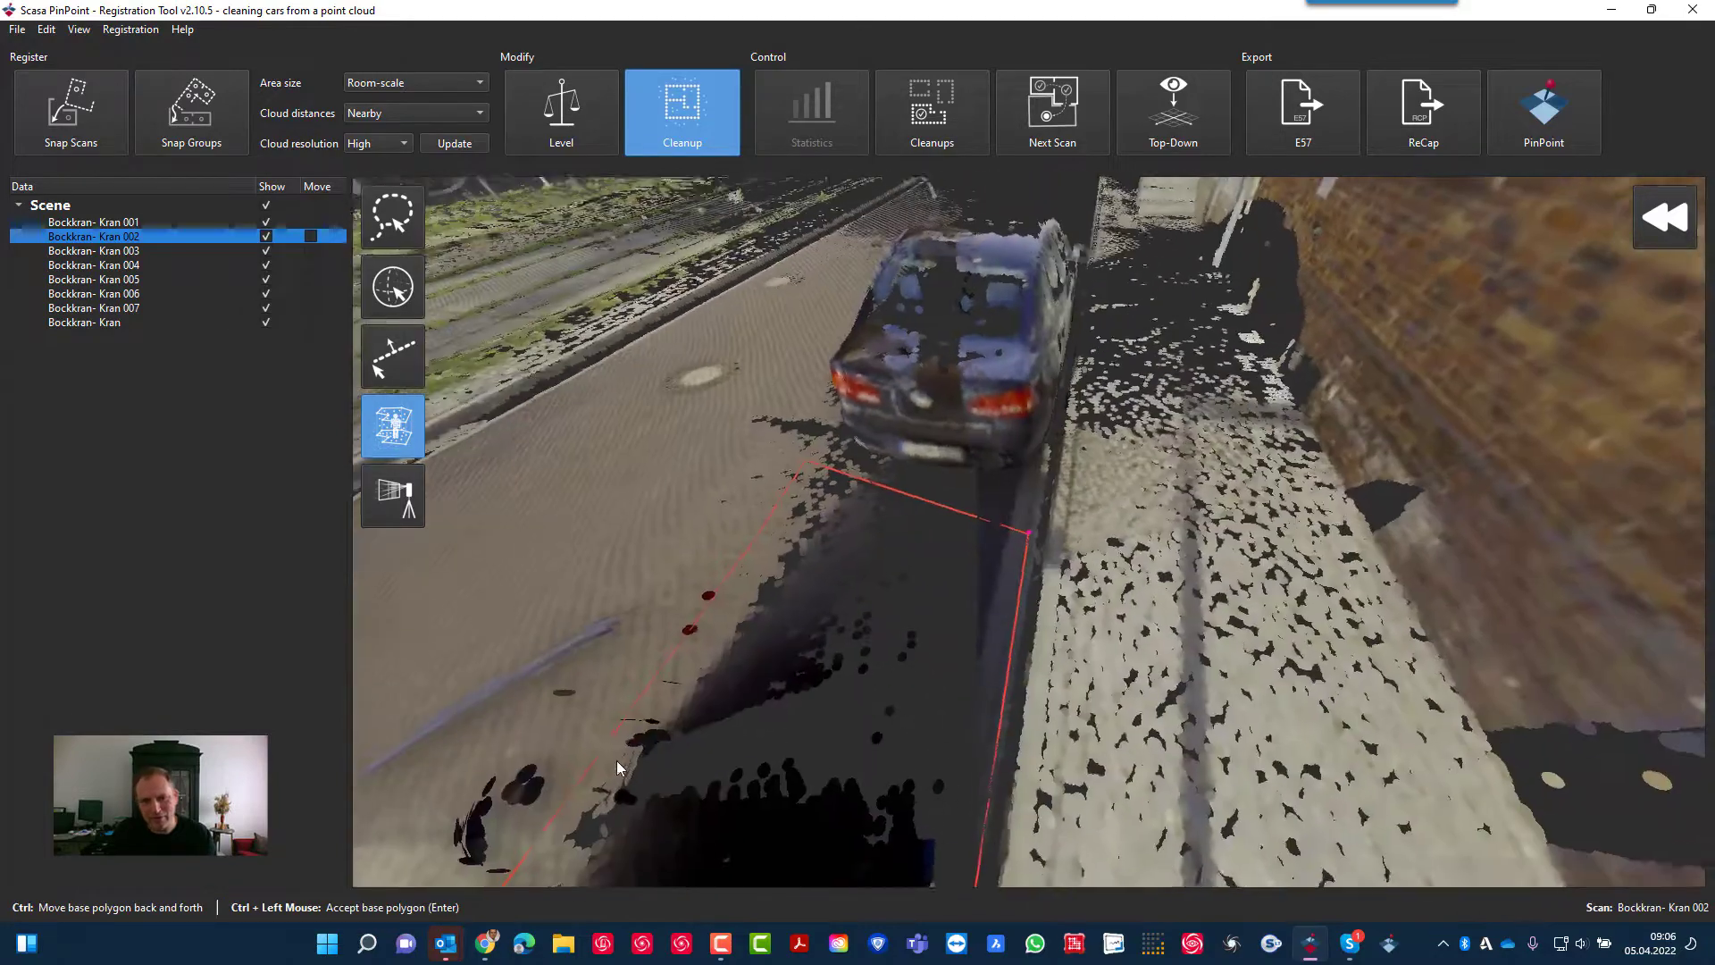
scroll(883, 658, down, 5)
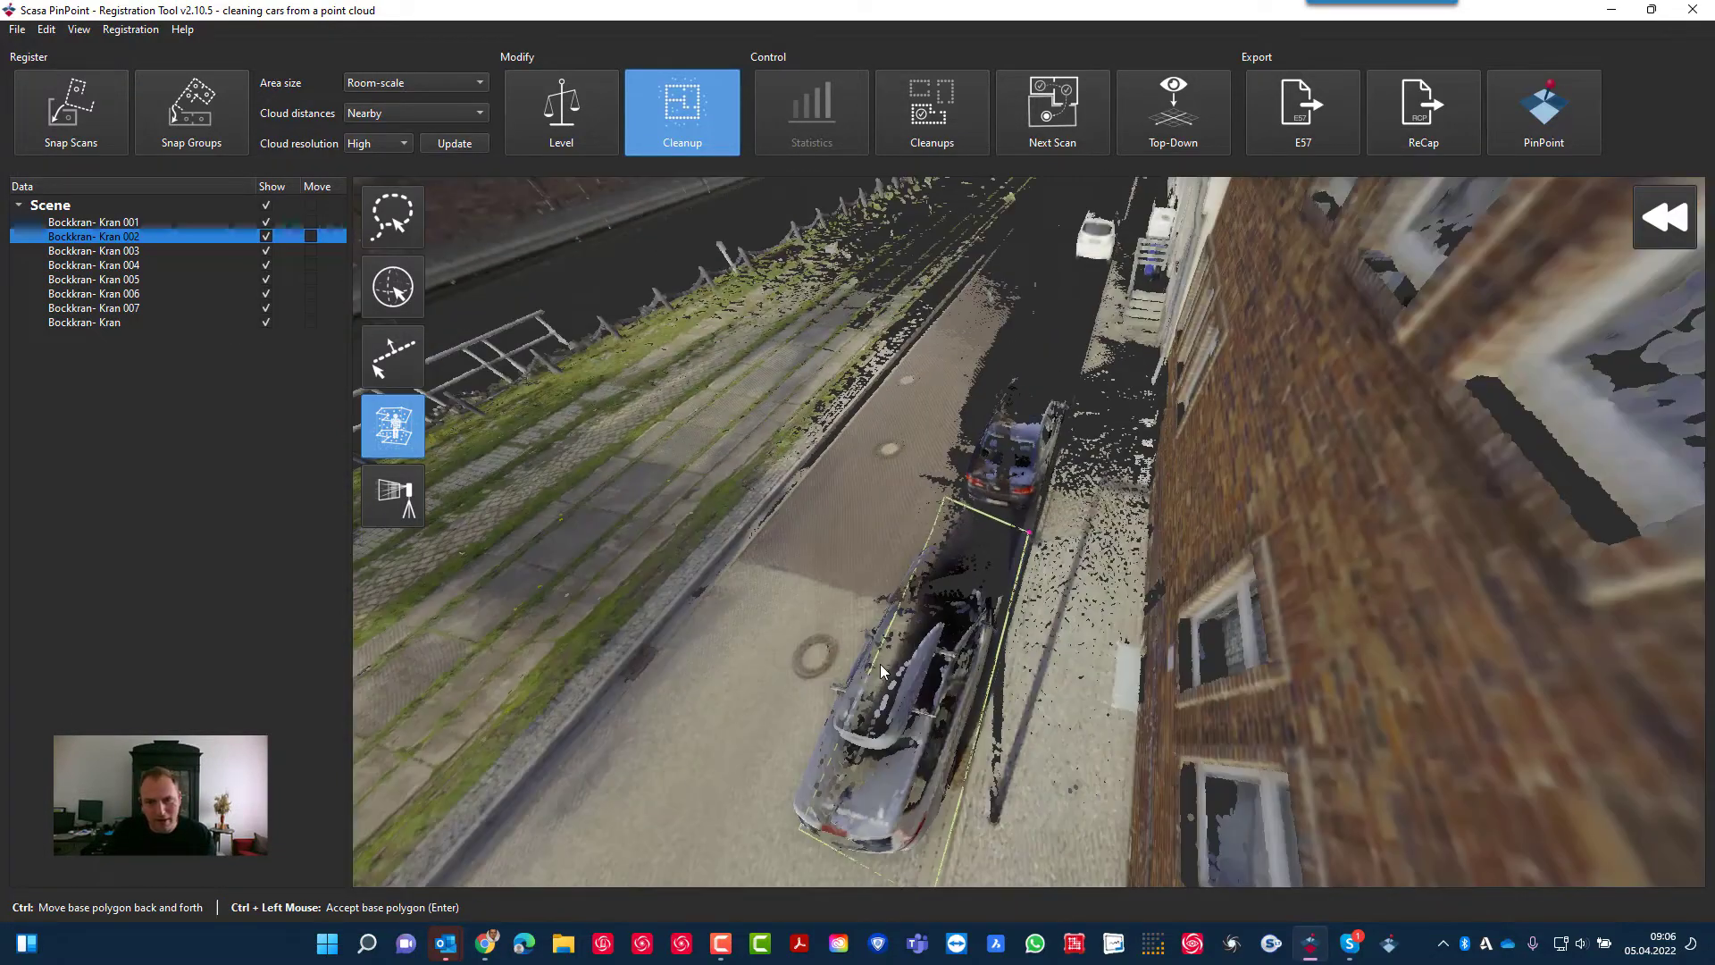
drag(883, 775, 952, 599)
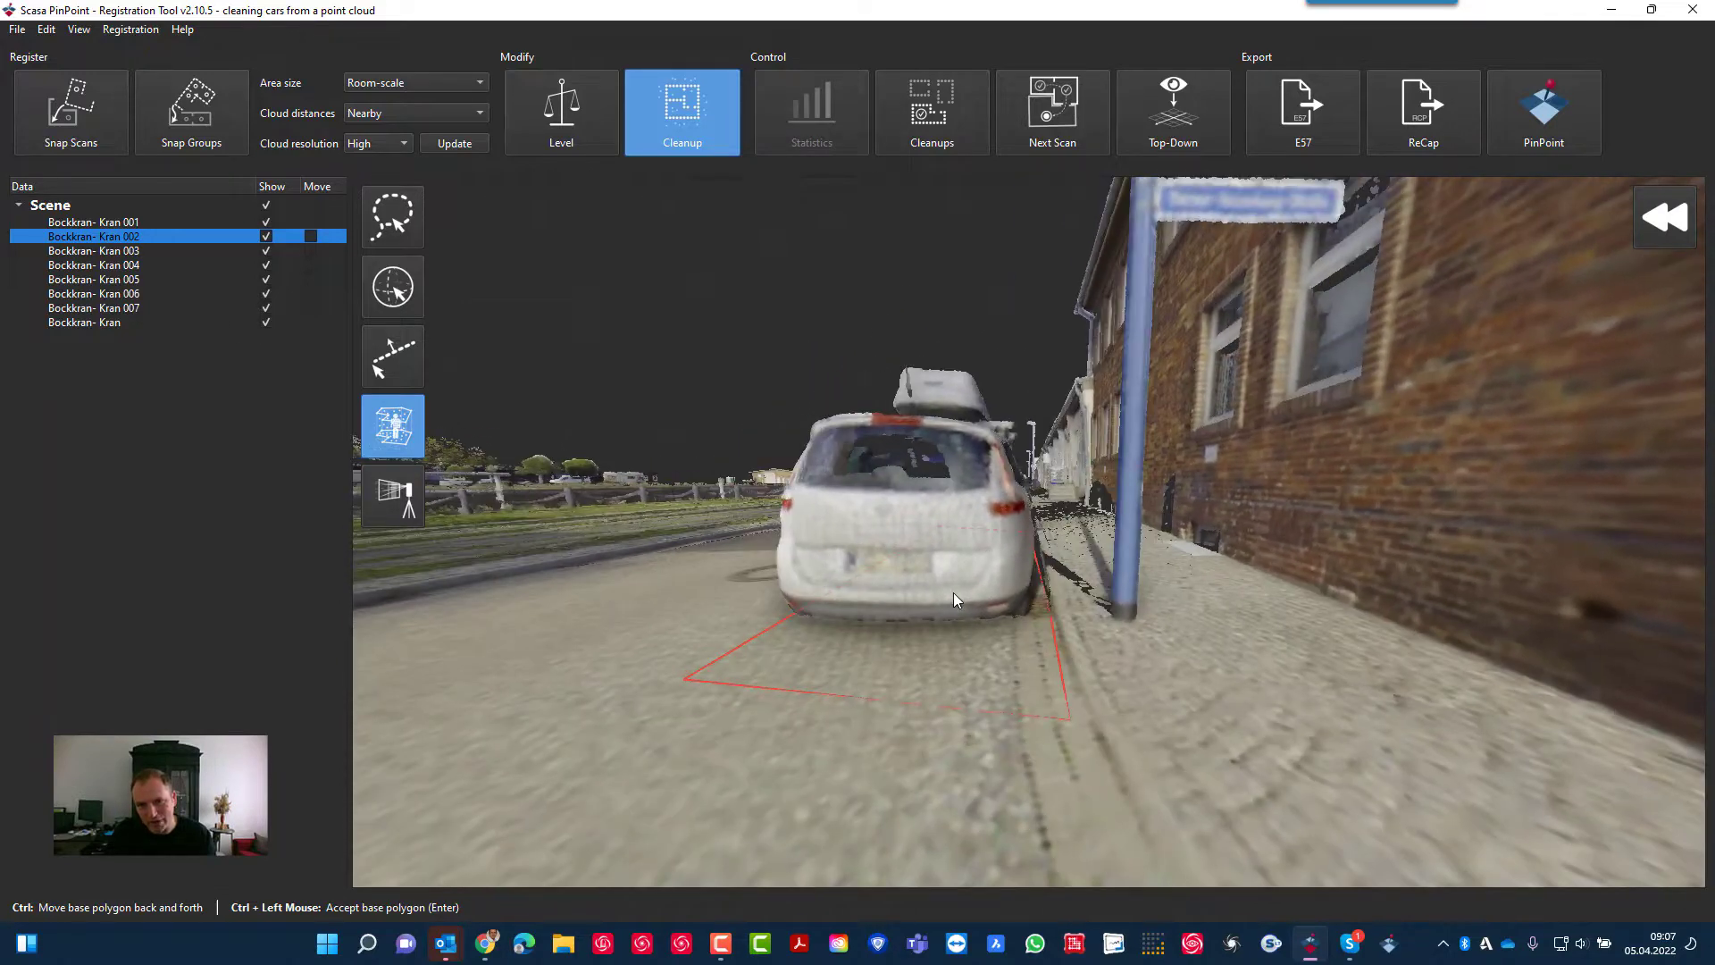
drag(1084, 671, 1199, 677)
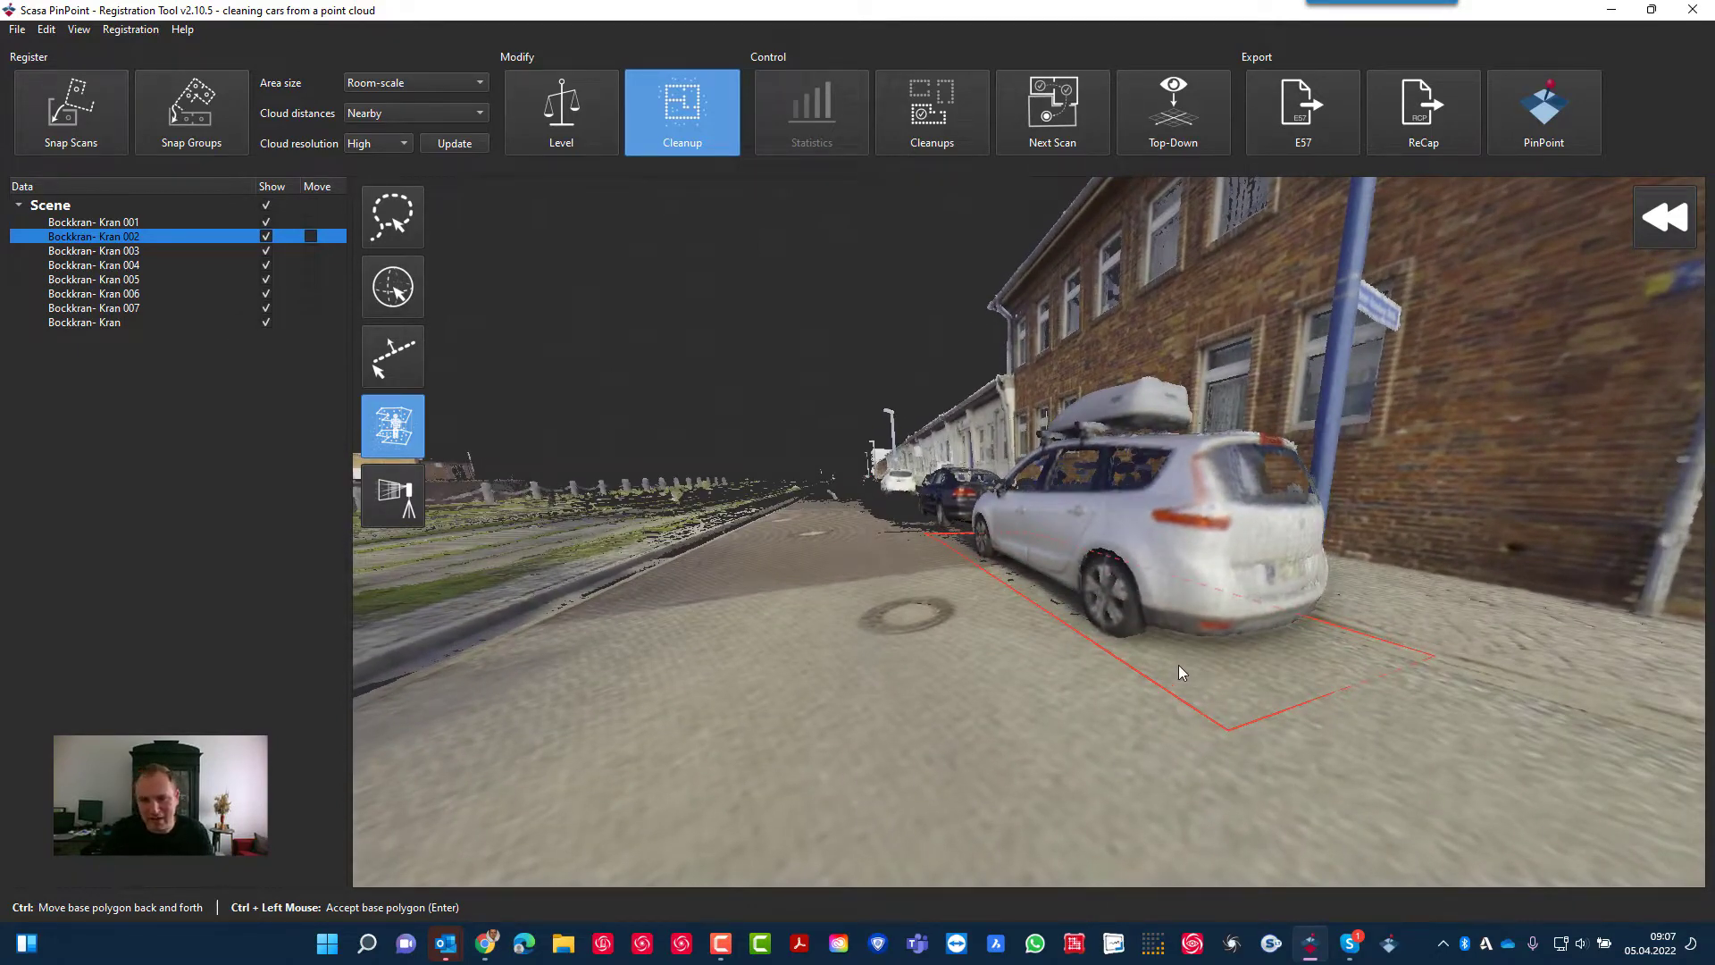
ctrl+click(1188, 667)
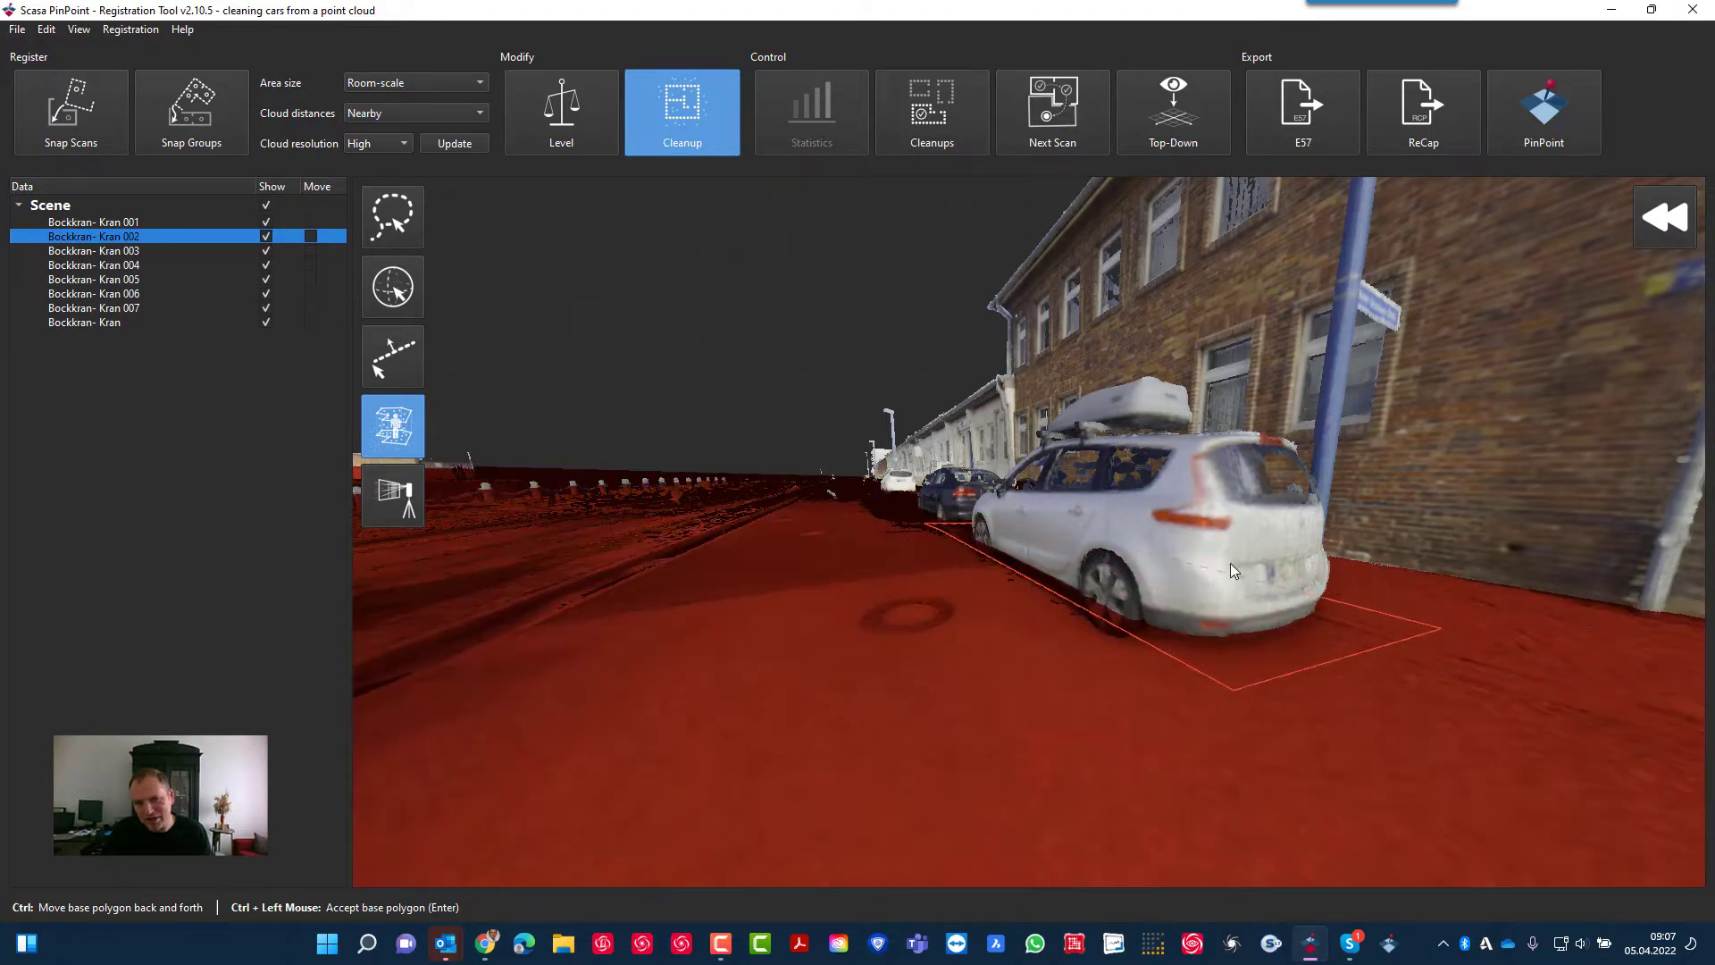
drag(1250, 552, 1120, 545)
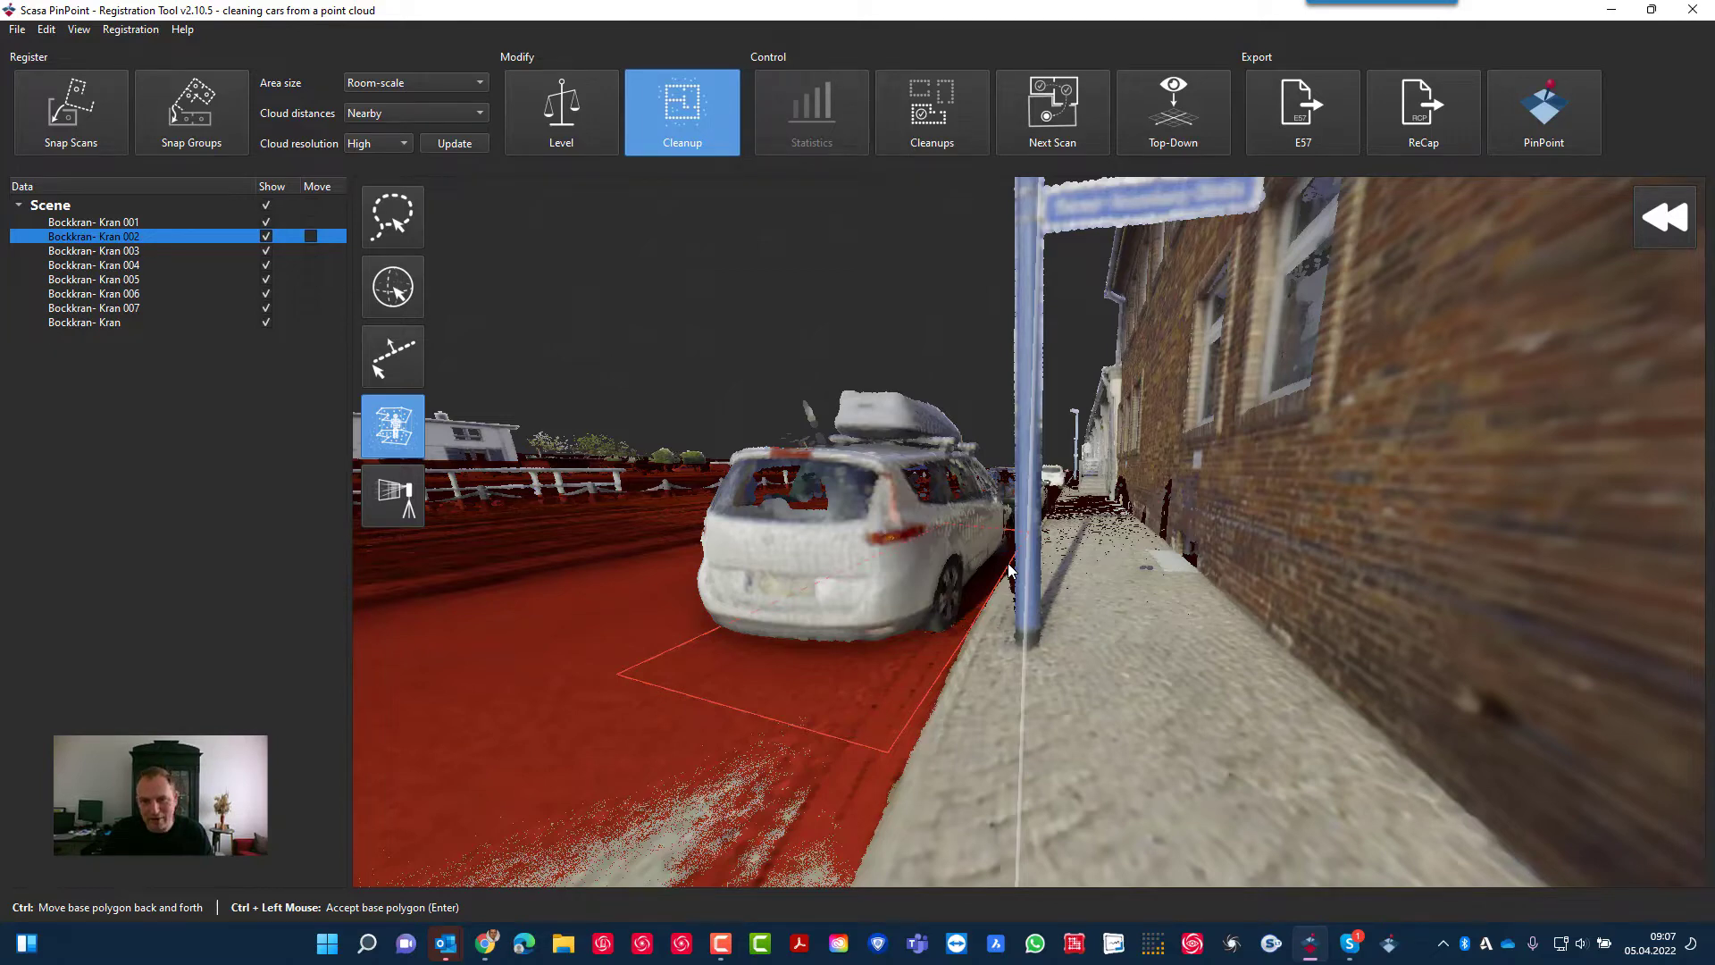
ctrl+click(1008, 561)
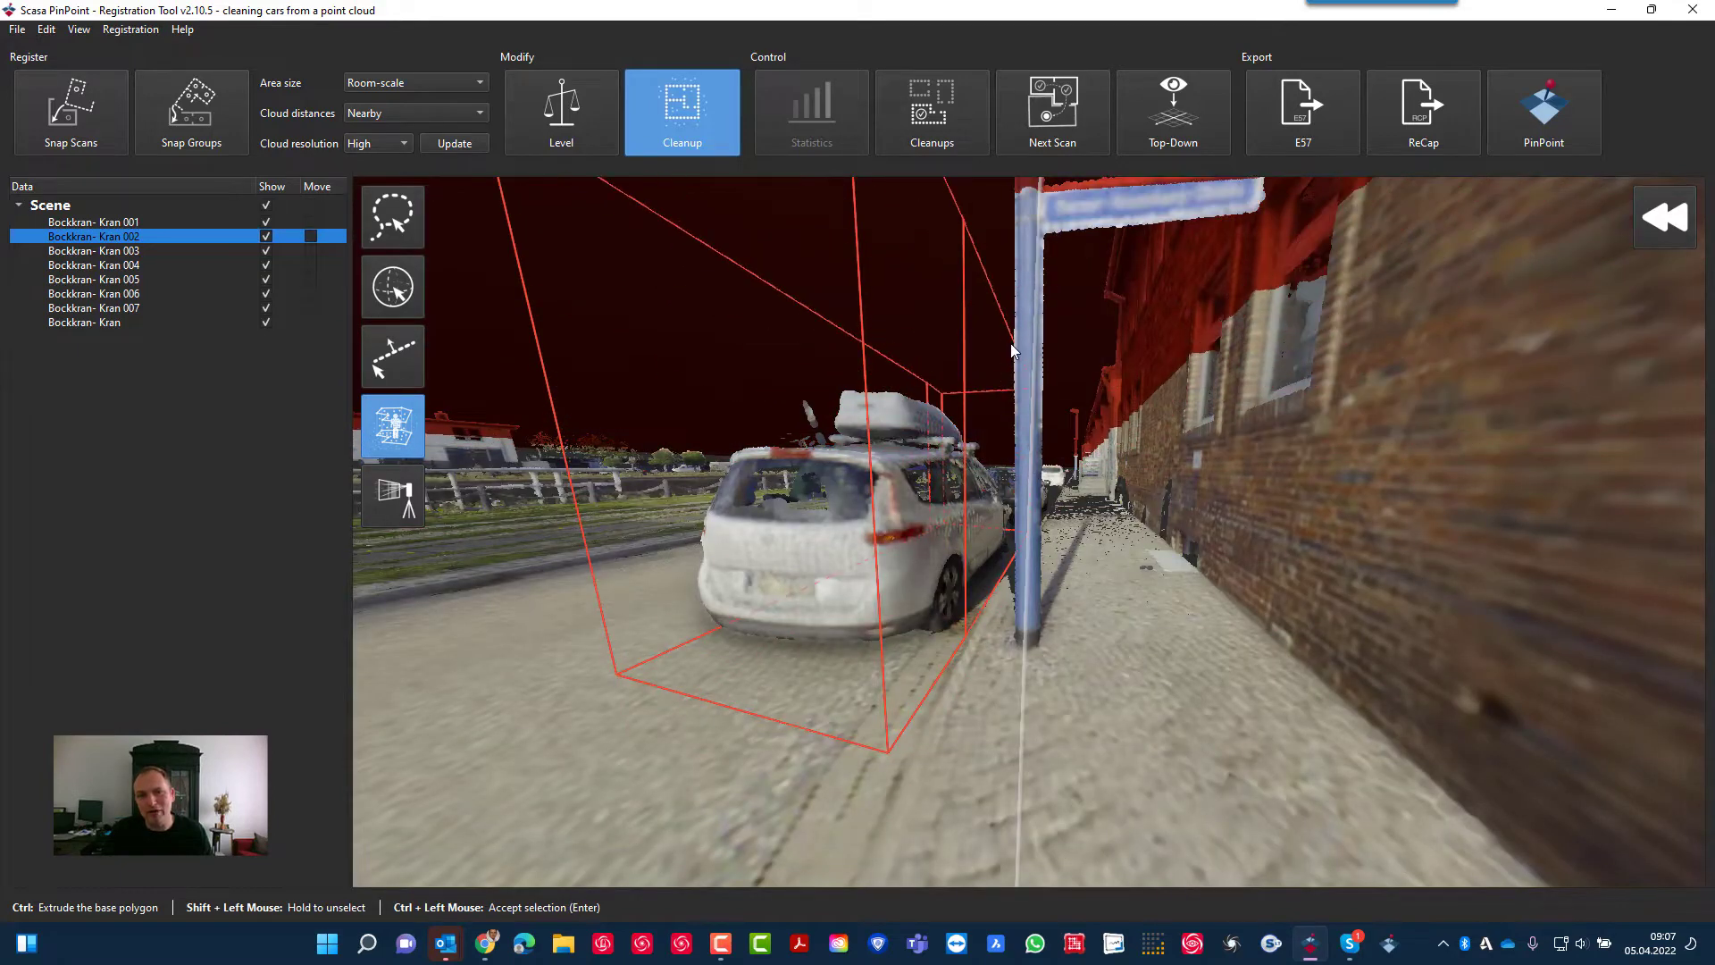
Extrude the base polygon to above the silver car's roof box and delete the enclosed car points
drag(1013, 346, 1031, 452)
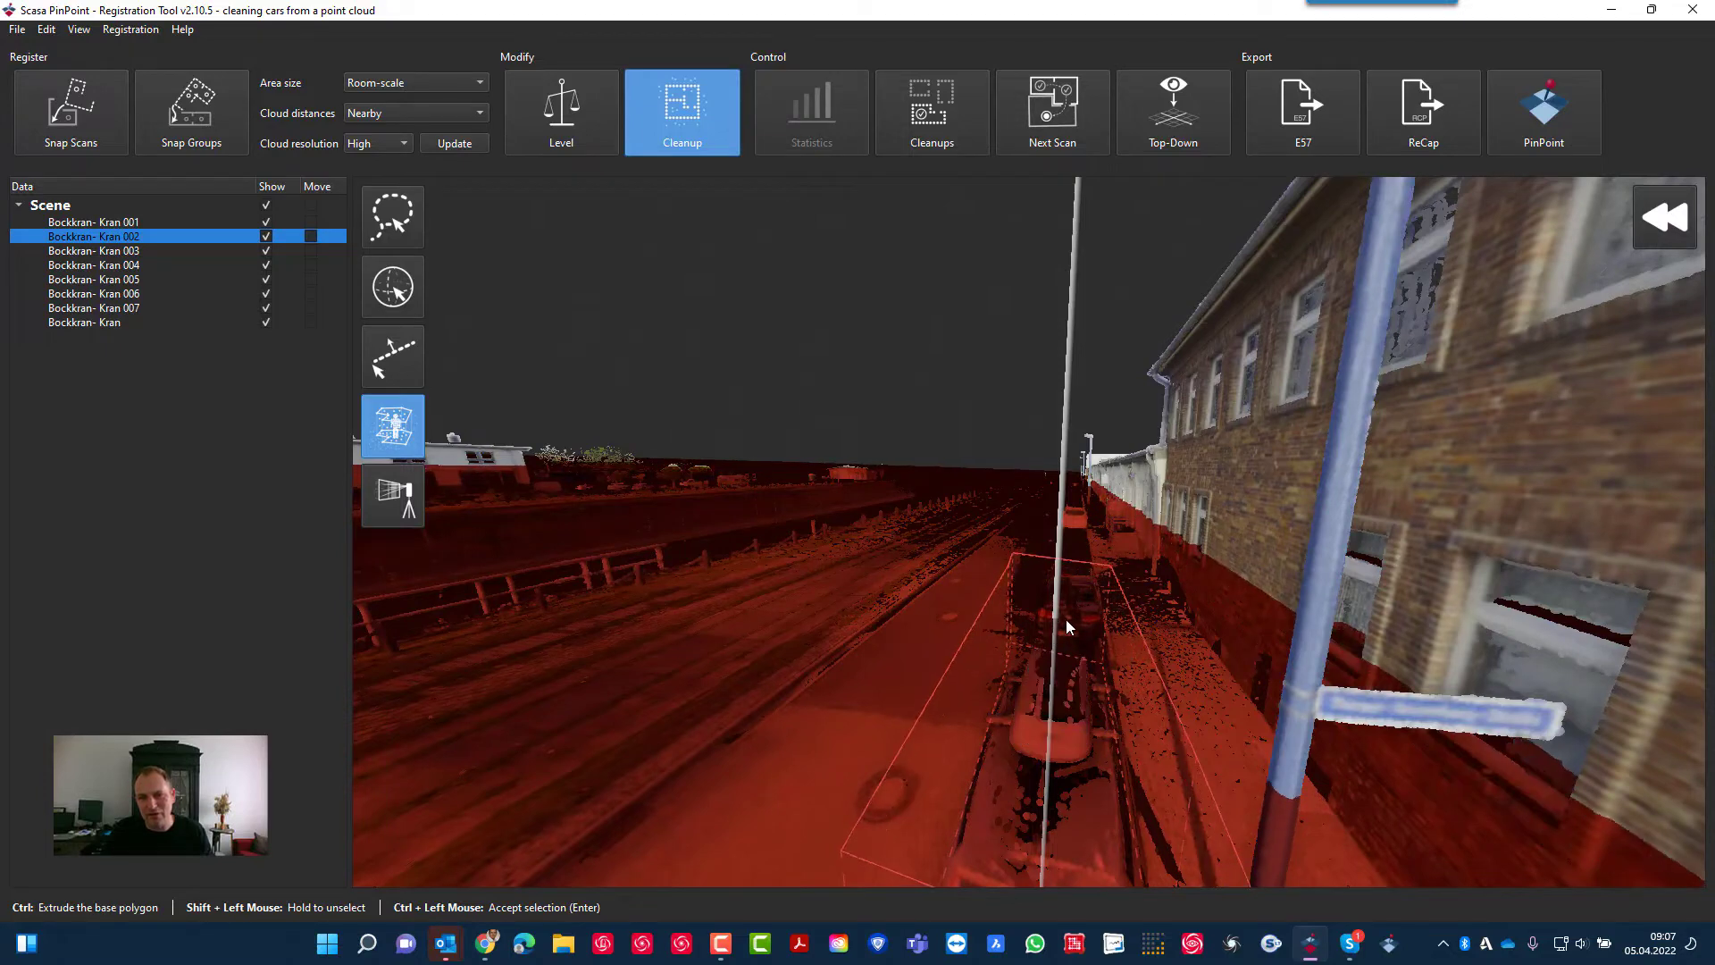
ctrl+click(1064, 619)
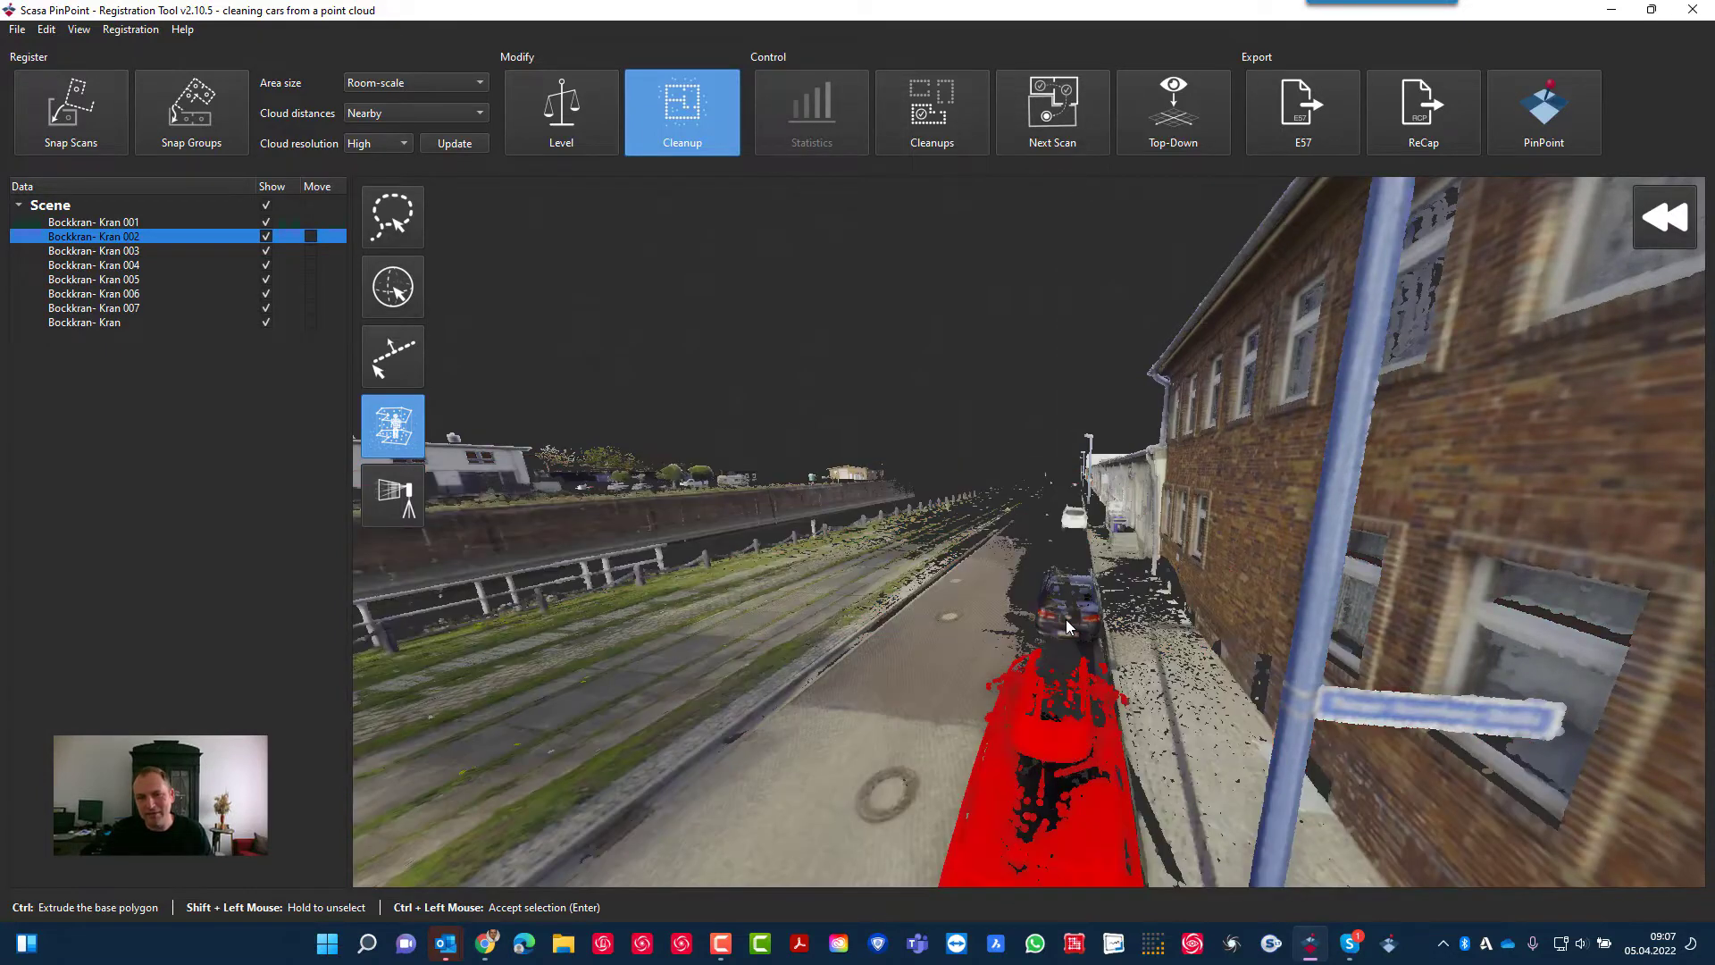
middle_drag(1230, 671, 1472, 632)
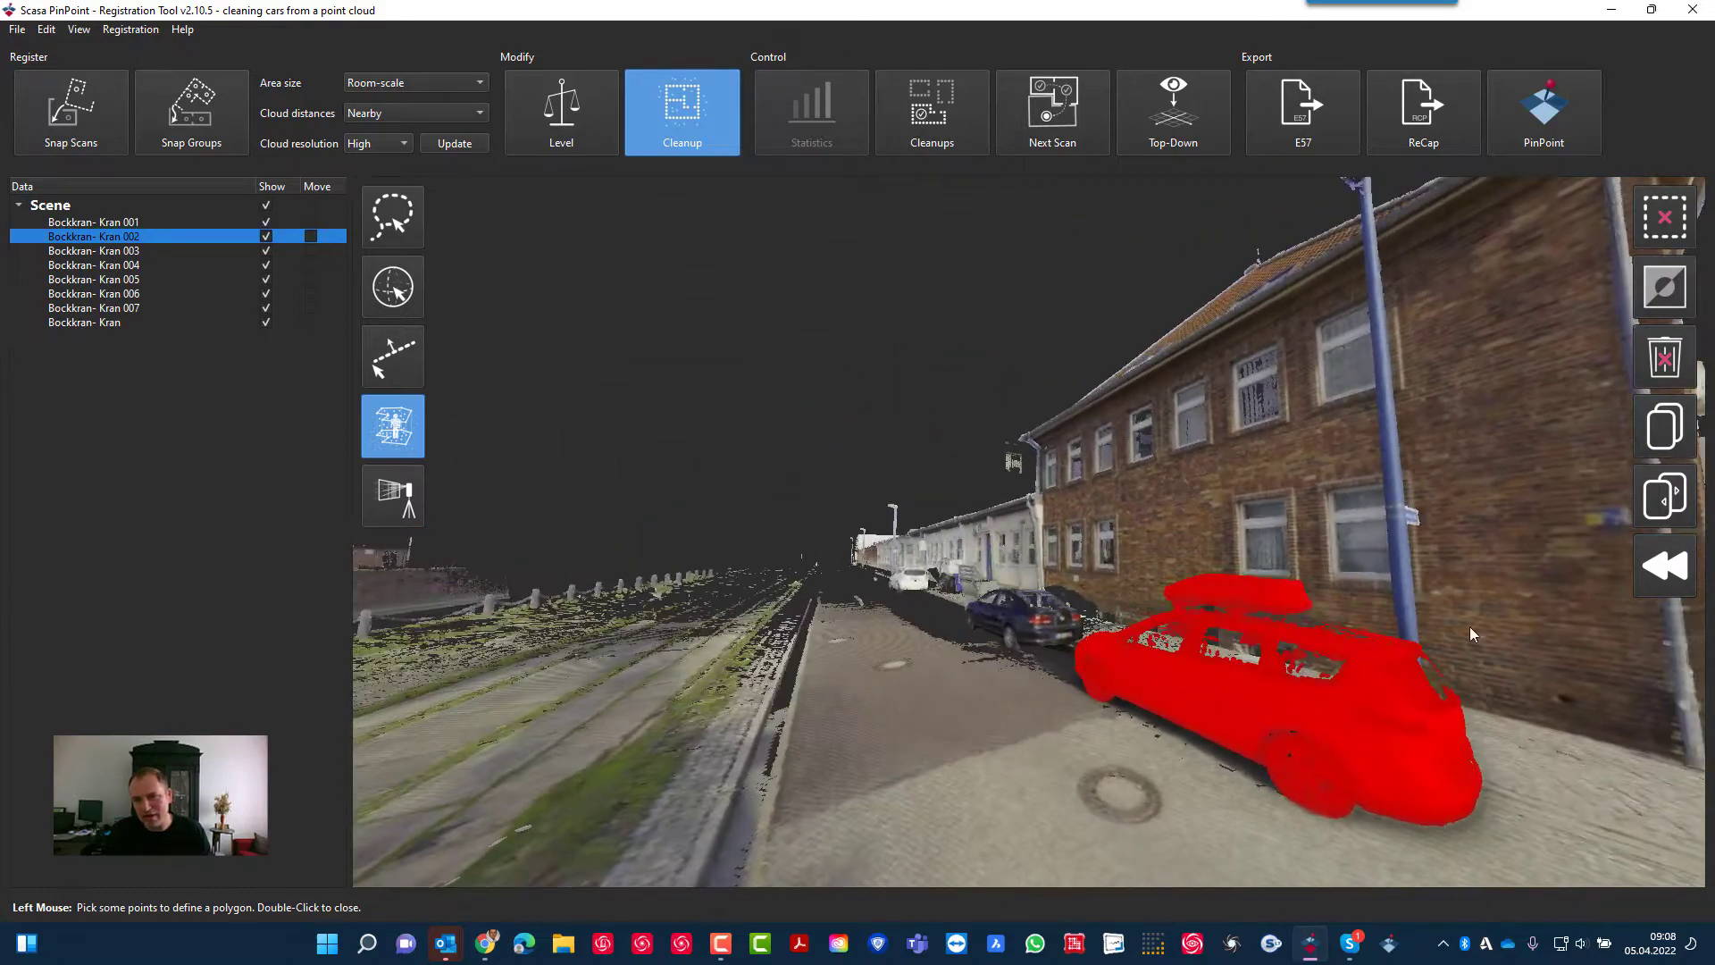
click(1668, 359)
middle_drag(1086, 685, 1123, 812)
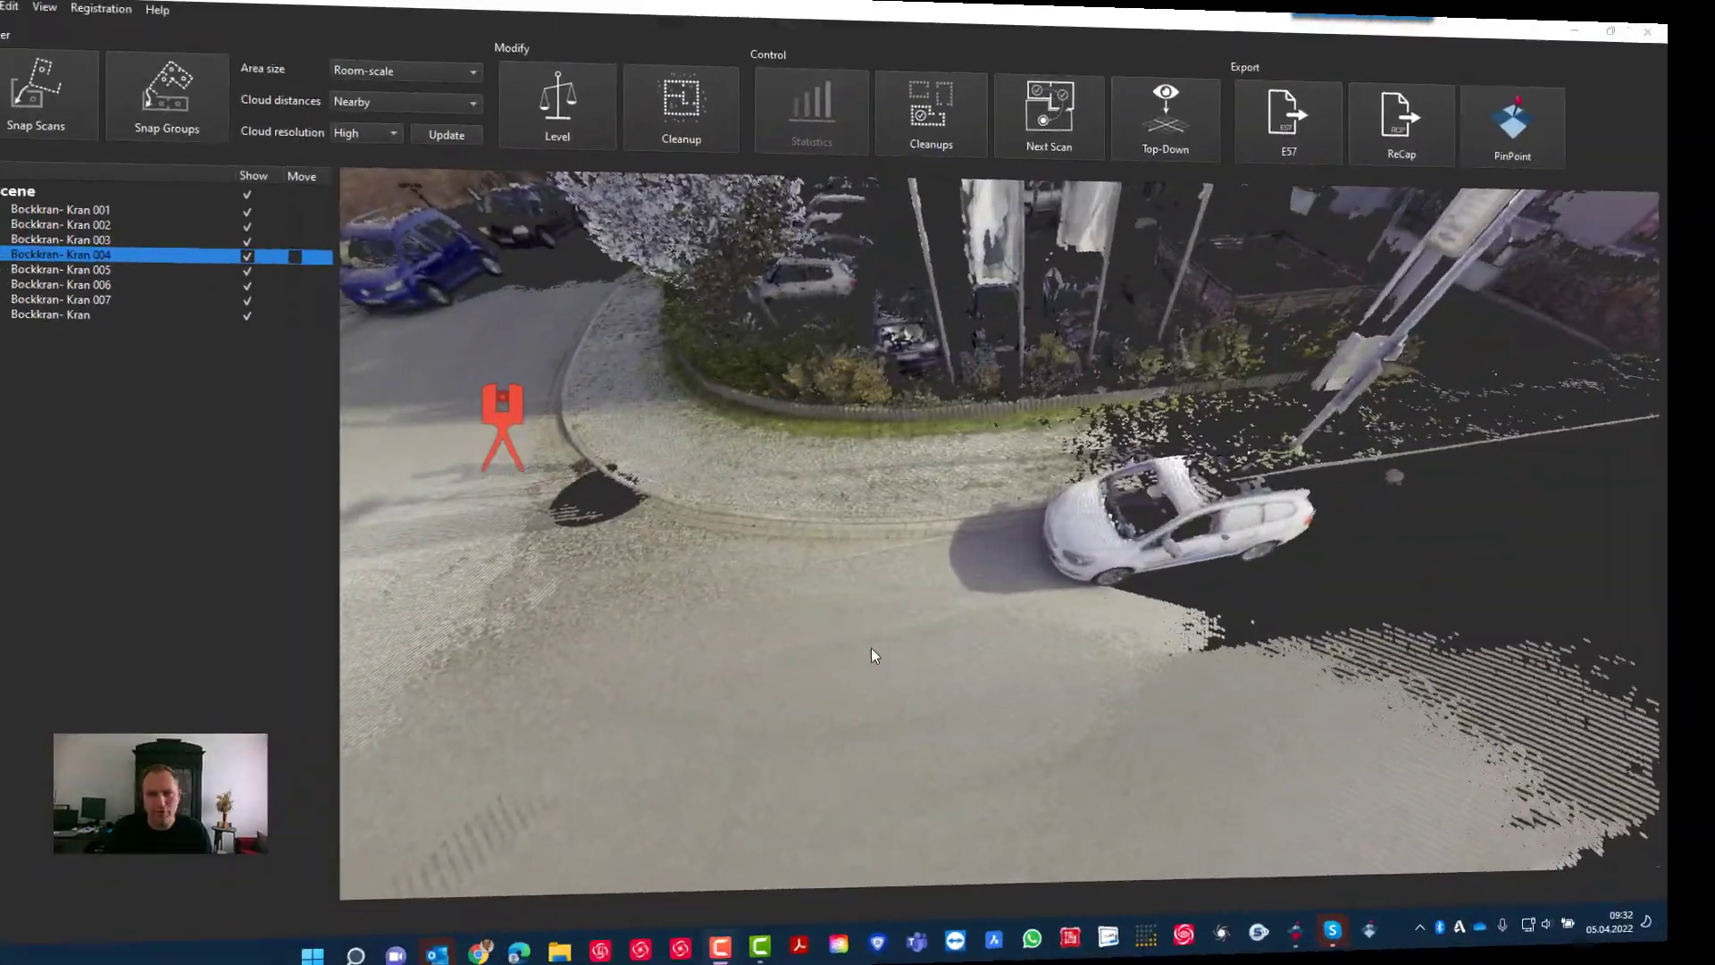
Outline a closed base polygon on the ground around the white car near the flagpoles, using the extruded-polygon cleanup selection
middle_drag(871, 648, 1054, 589)
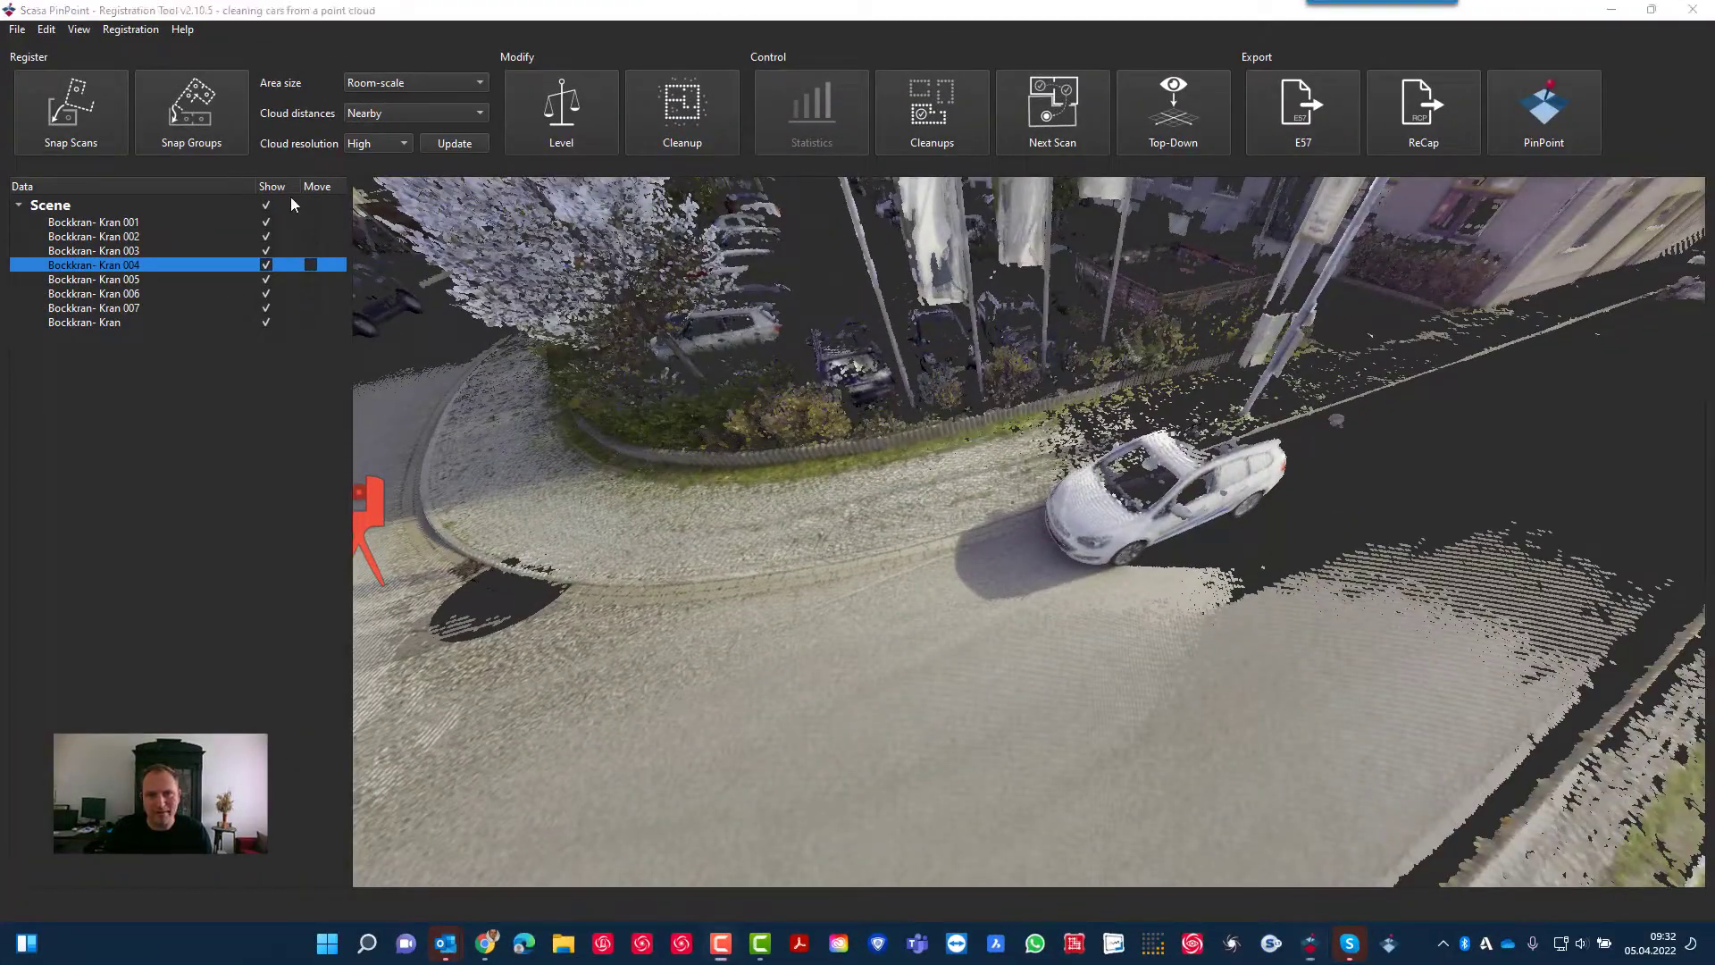
middle_drag(982, 672, 1156, 592)
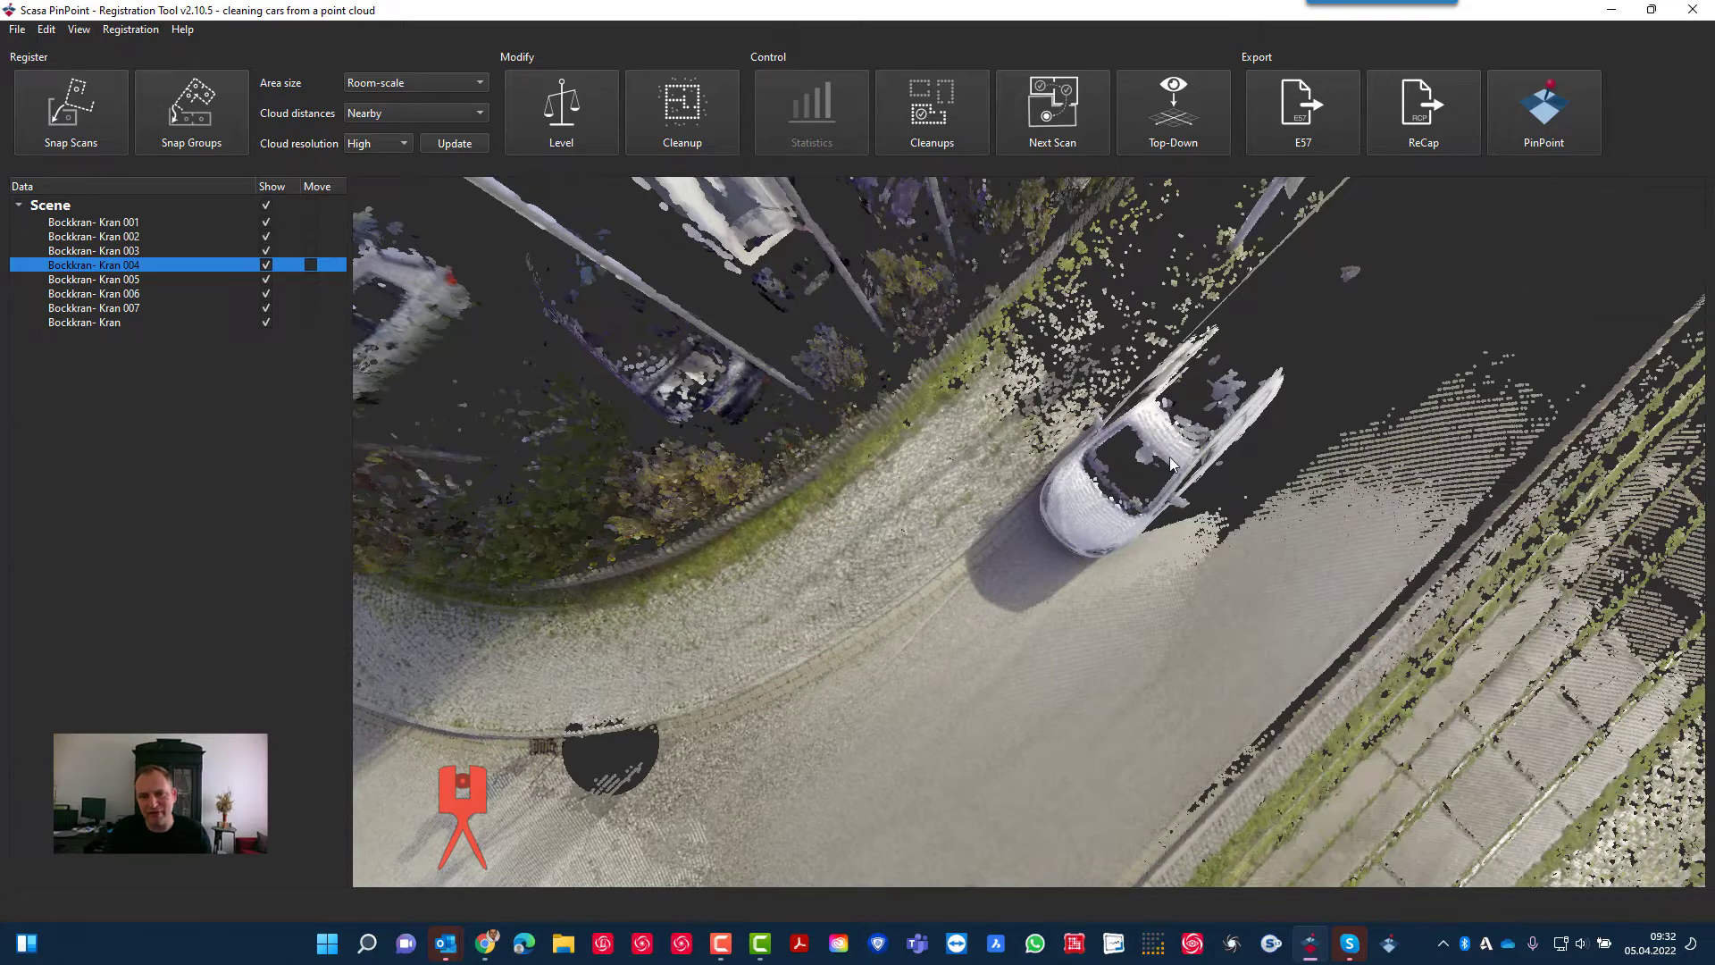
middle_drag(1170, 457, 1073, 476)
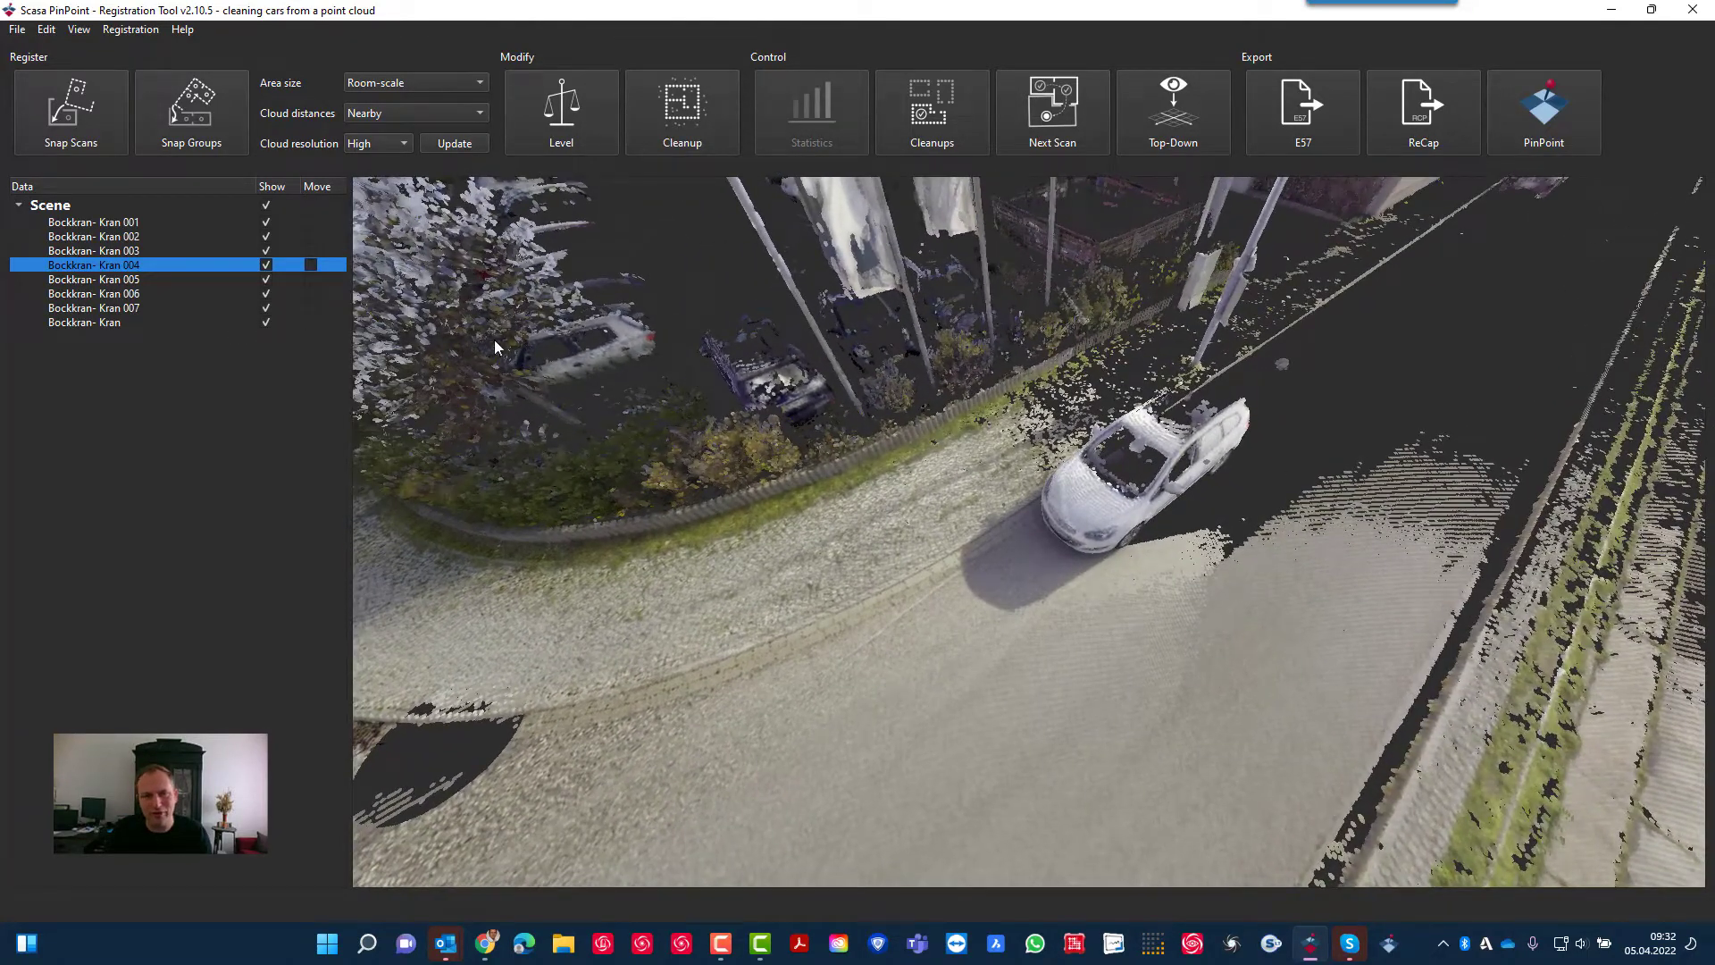
click(675, 123)
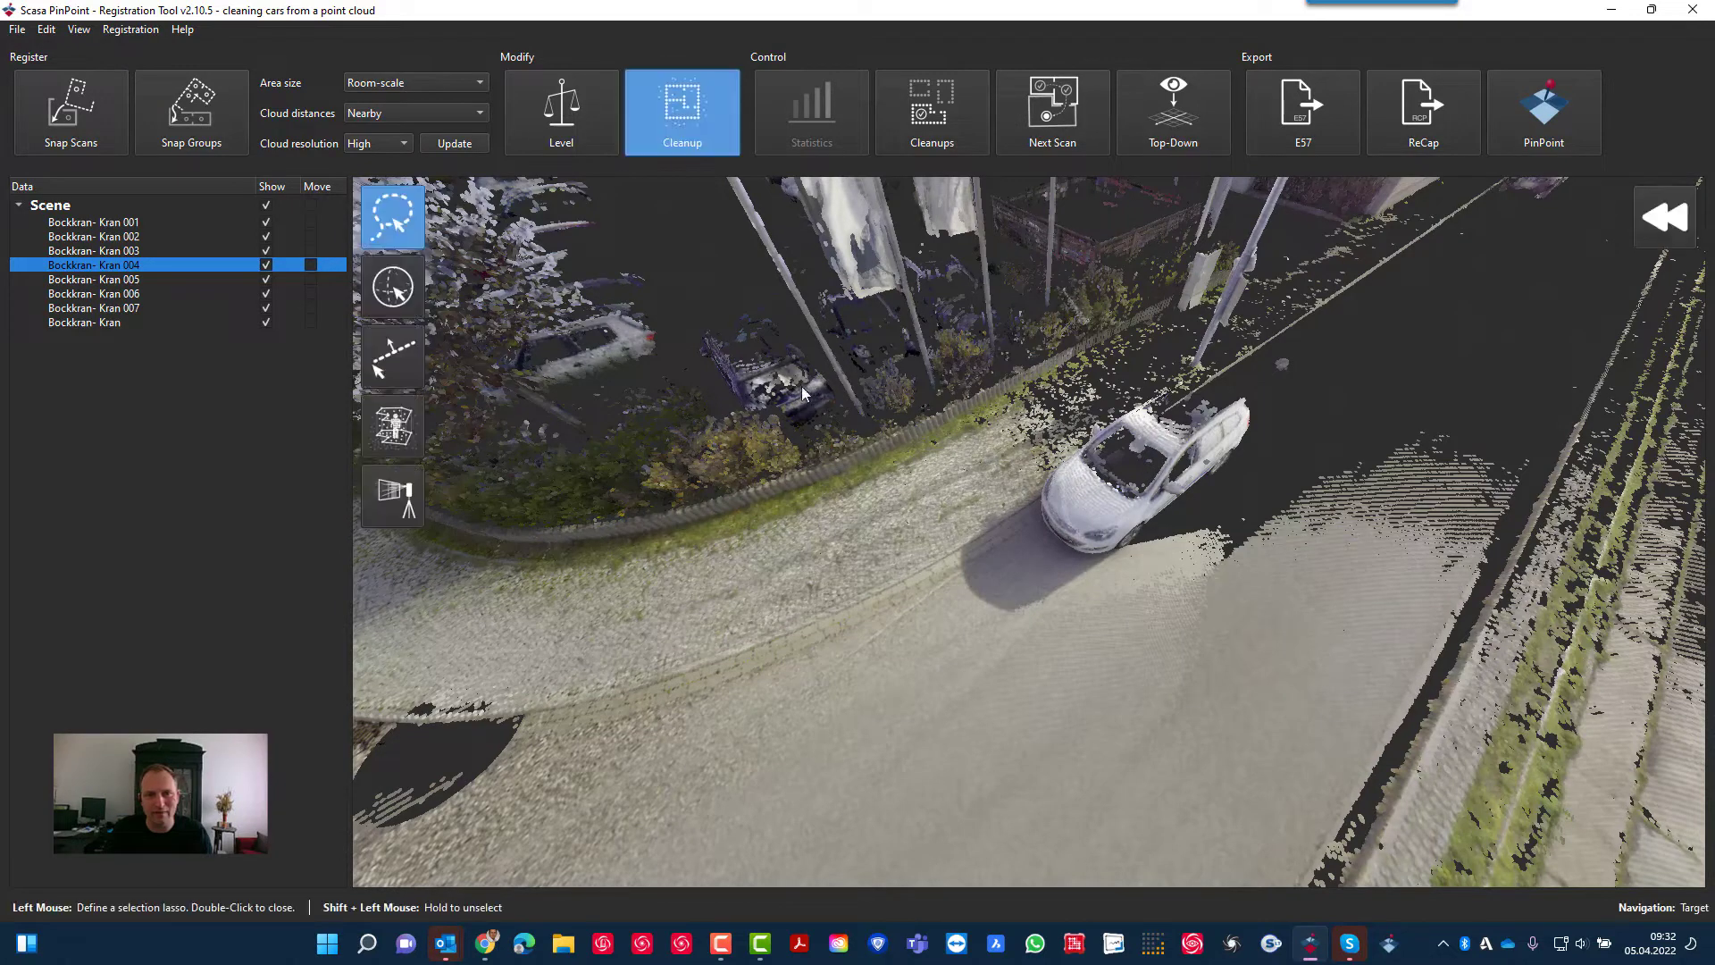
click(415, 438)
click(1023, 537)
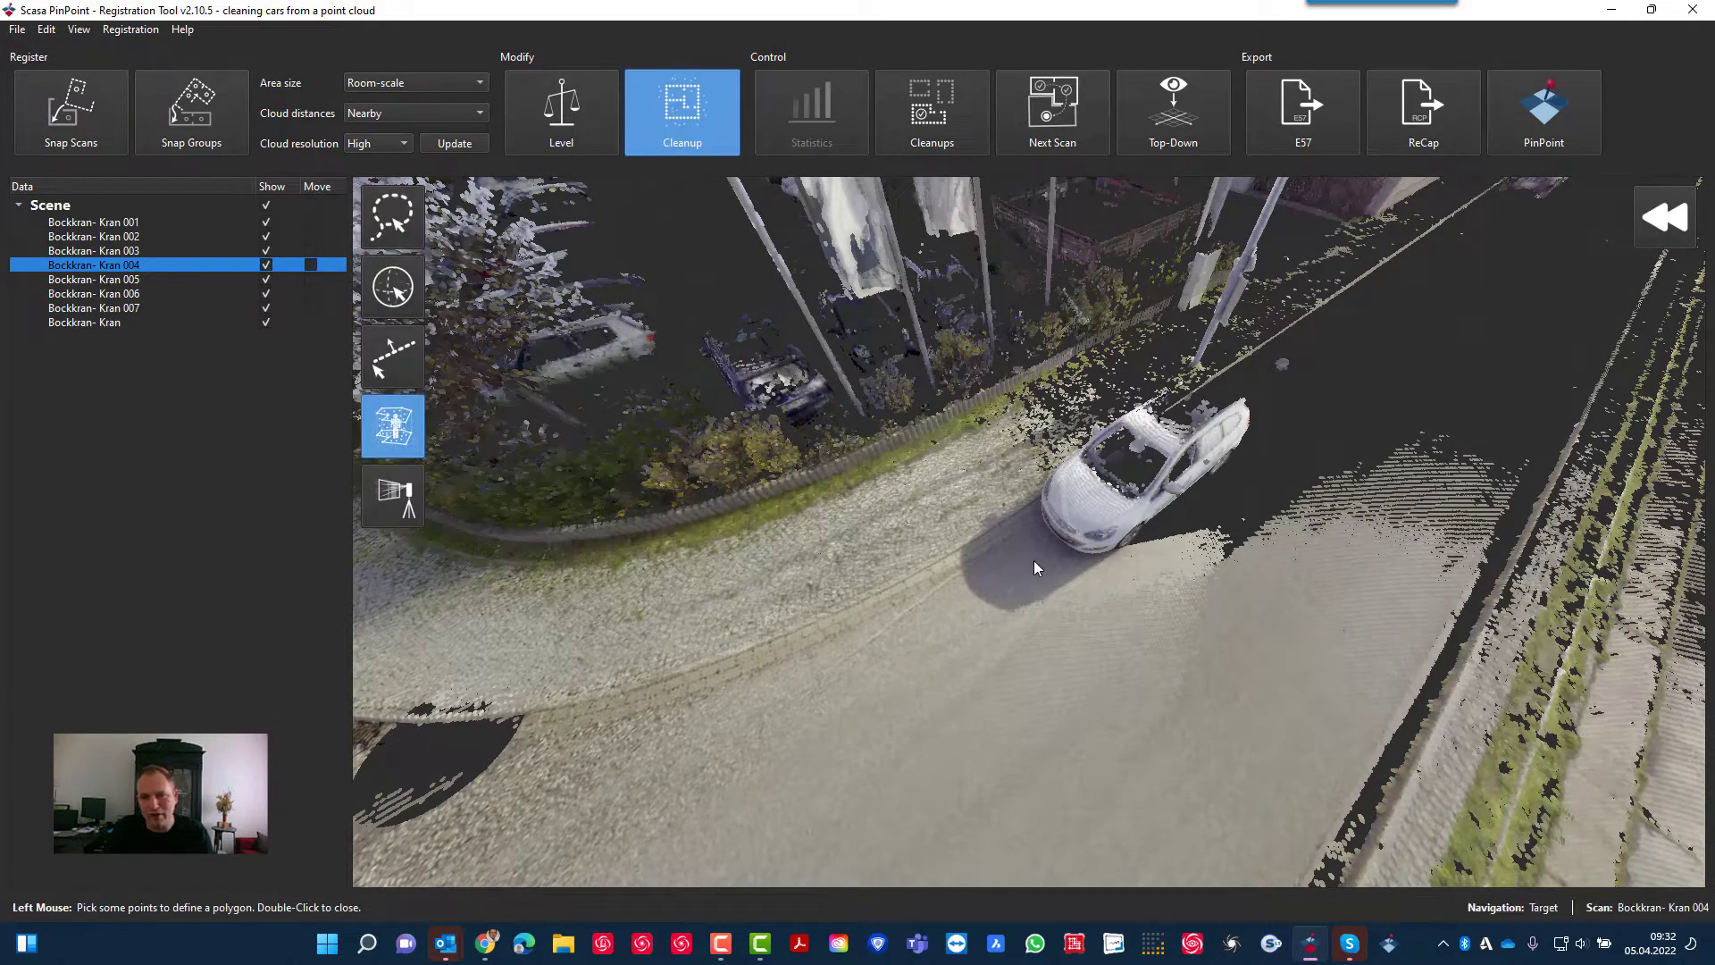
click(1134, 597)
click(1334, 480)
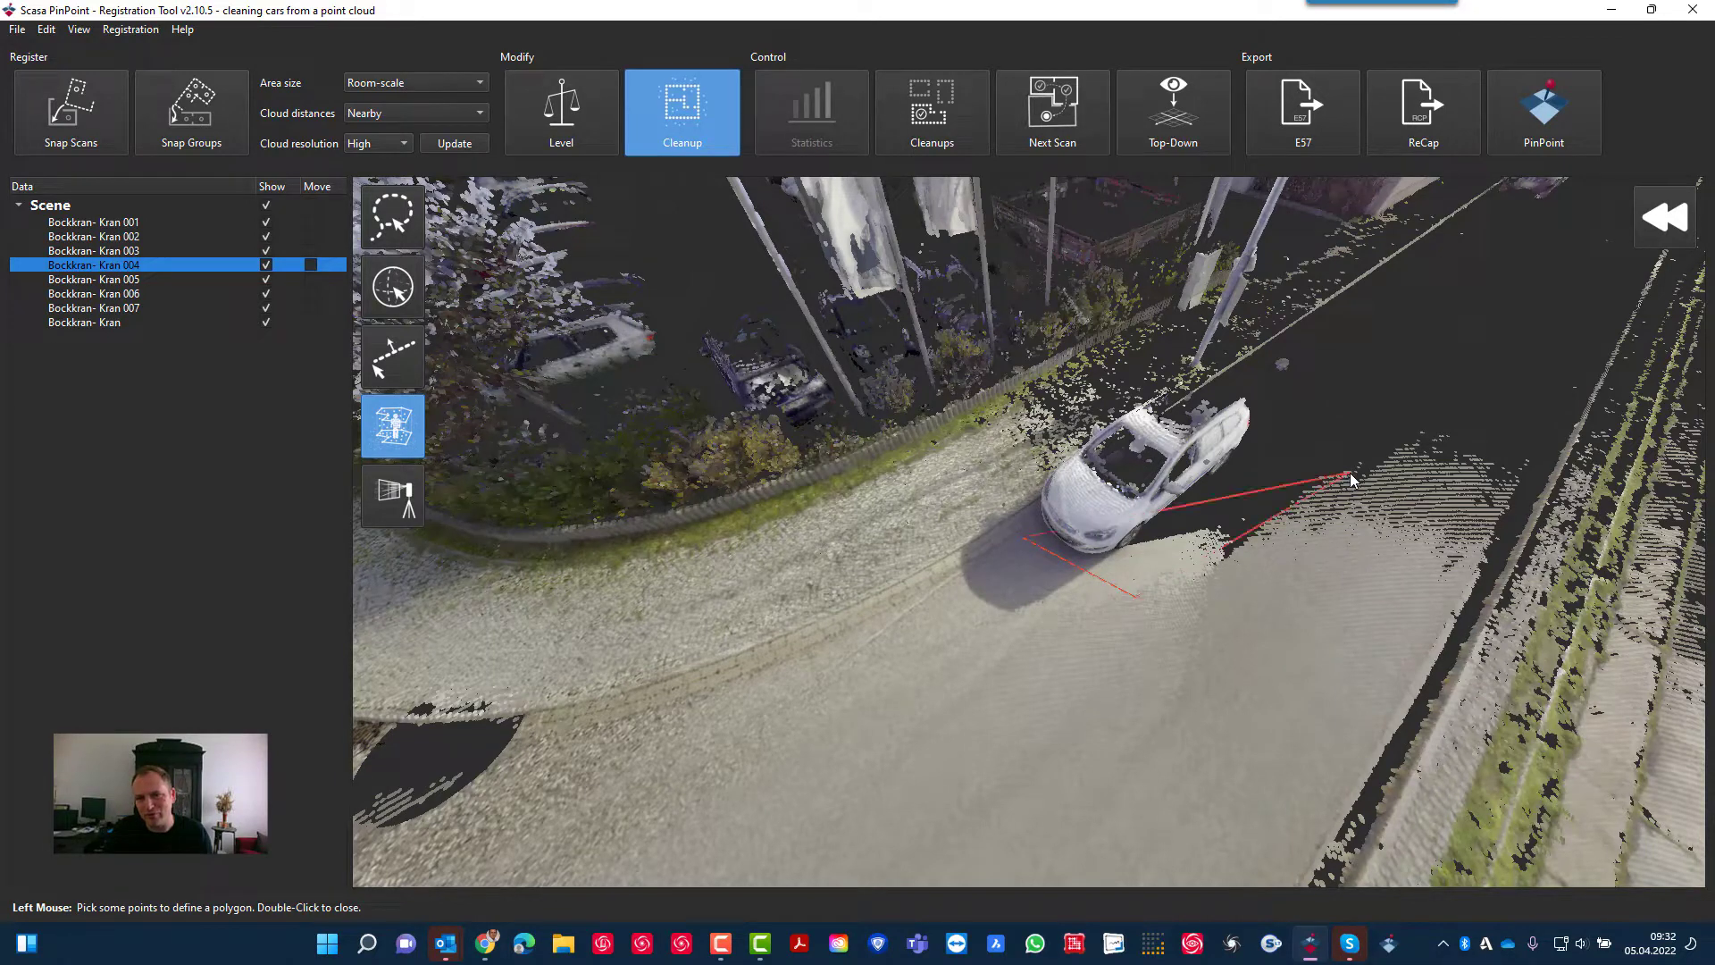
click(1349, 473)
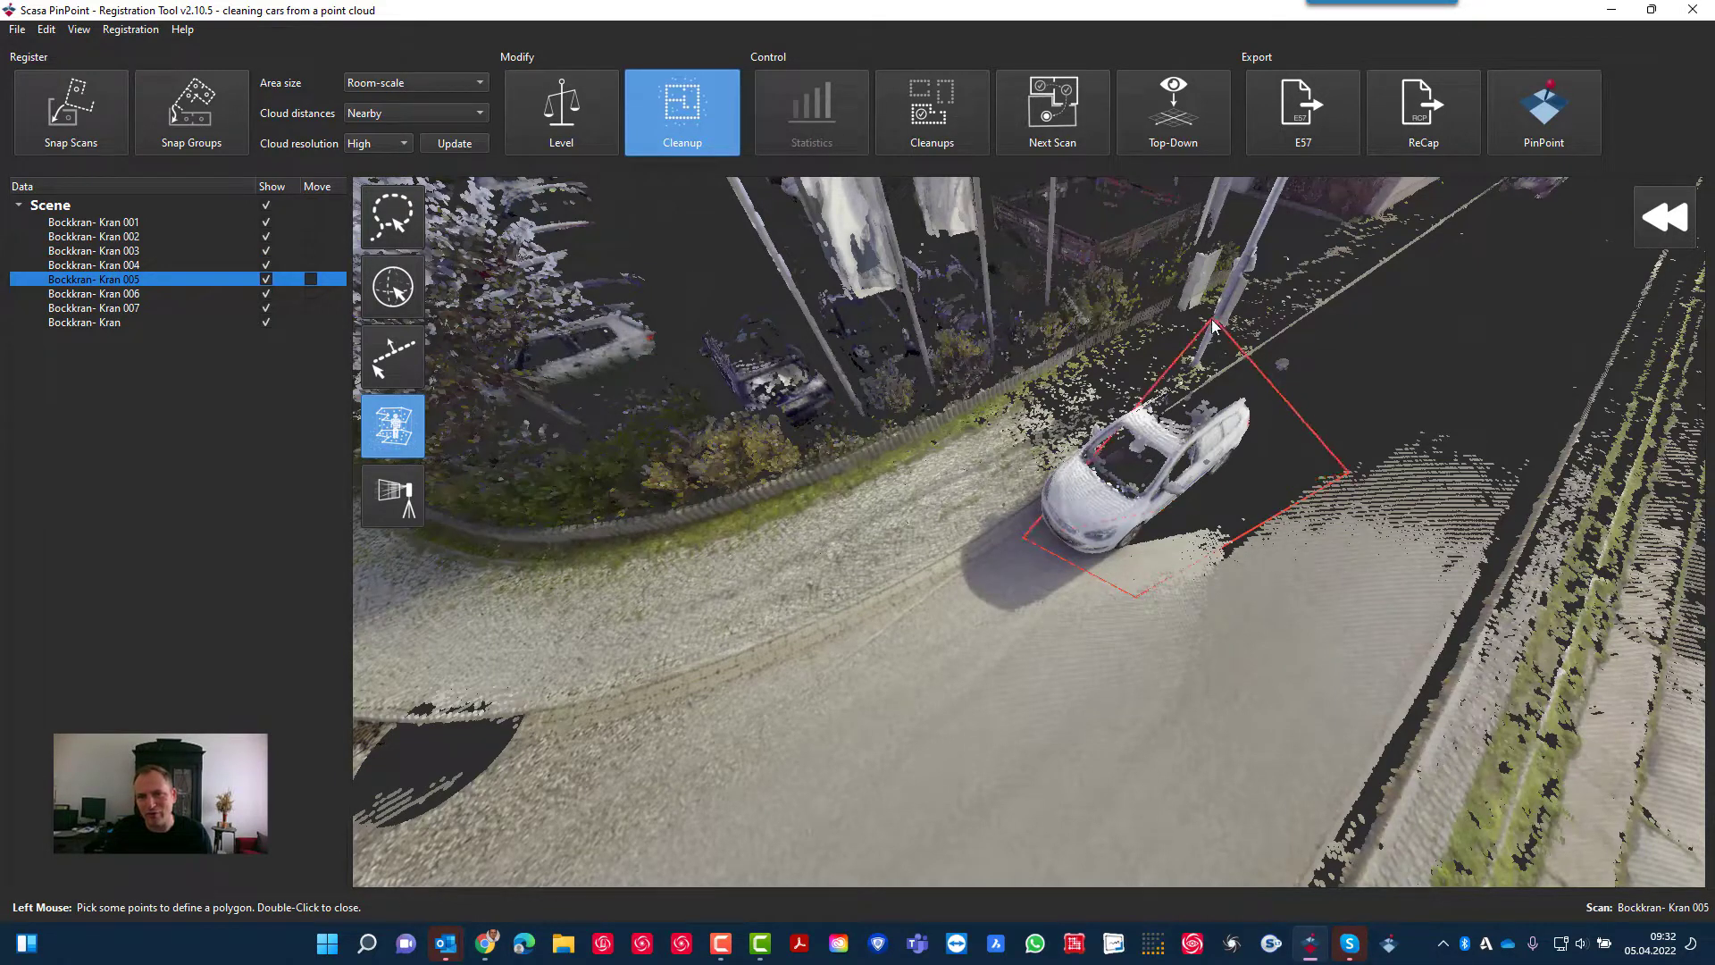
click(1190, 359)
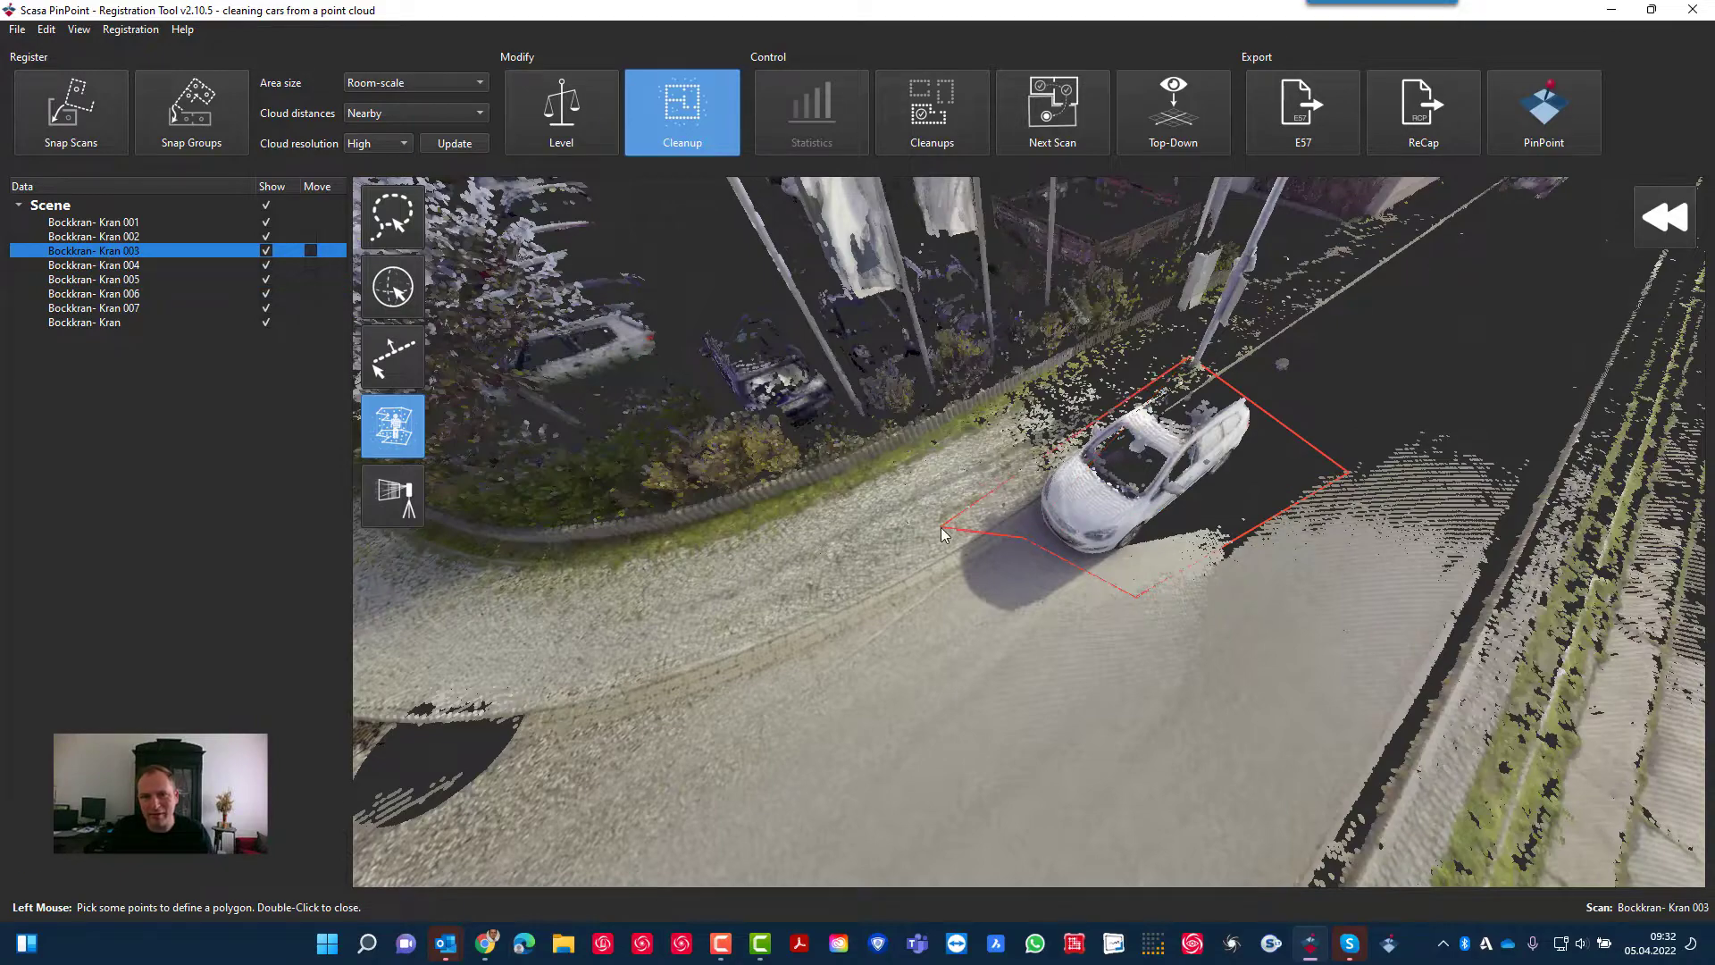
double_click(1022, 506)
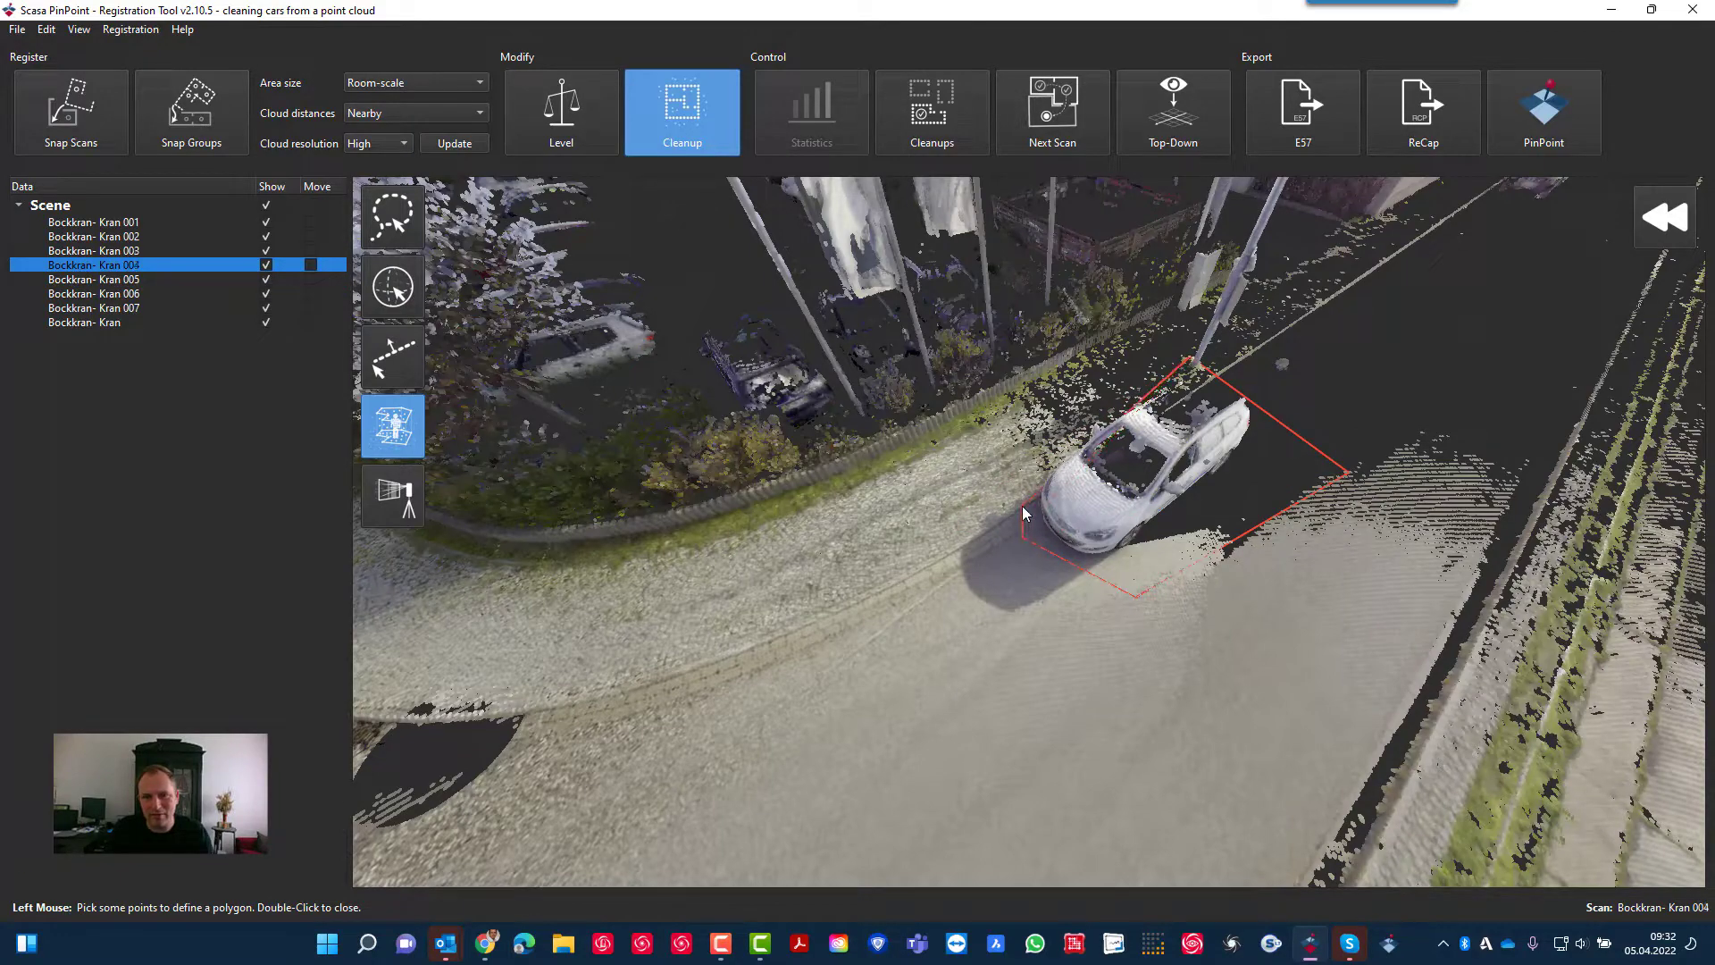
Adjust the height of the base polygon just above the road beneath the white car and accept it
drag(1064, 581, 1127, 551)
scroll(1114, 524, up, 5)
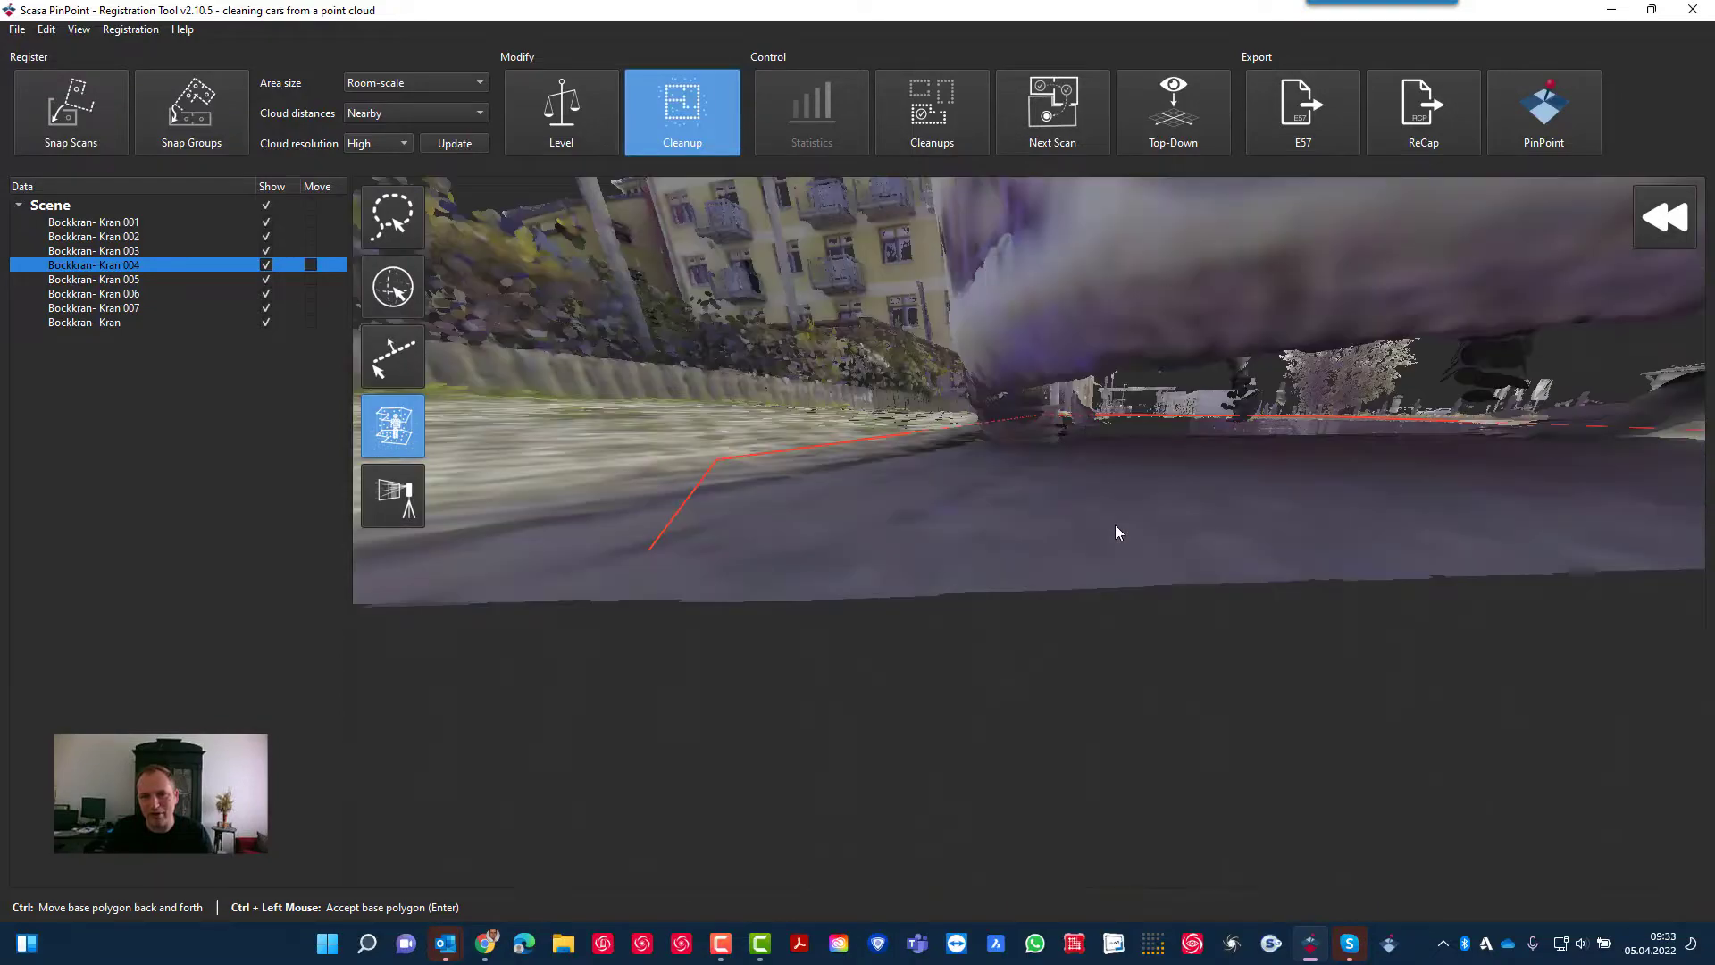
scroll(1114, 523, down, 10)
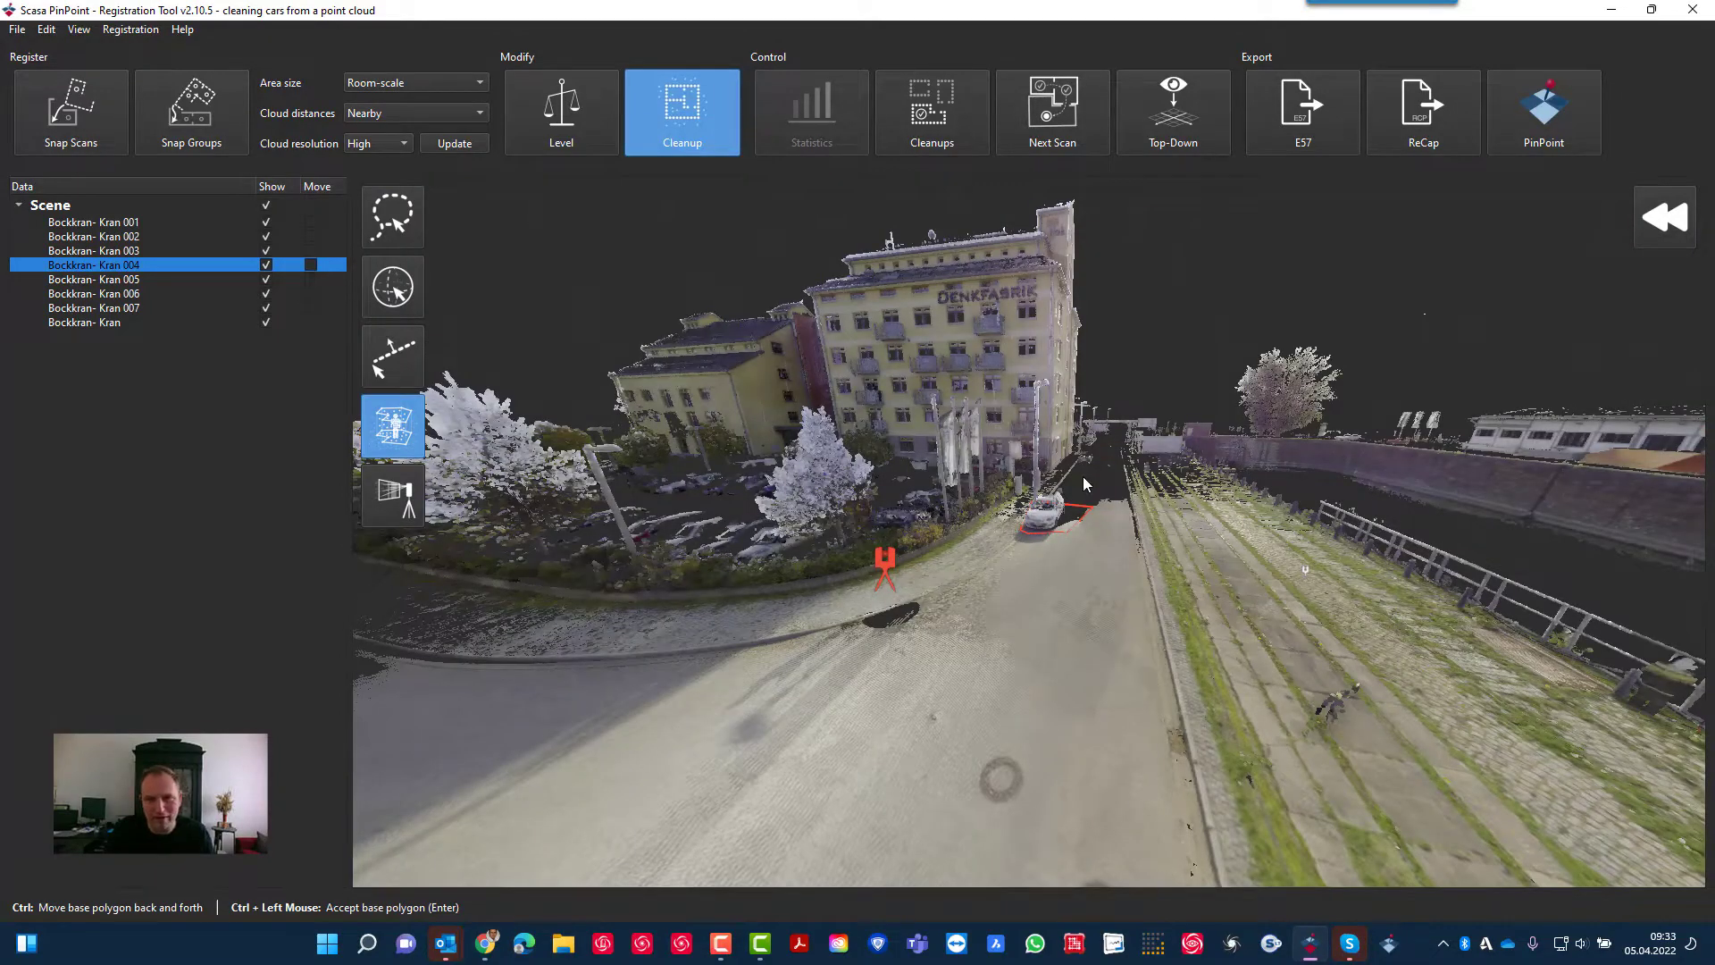
scroll(1054, 519, up, 2)
scroll(1054, 512, up, 2)
key(ctrl)
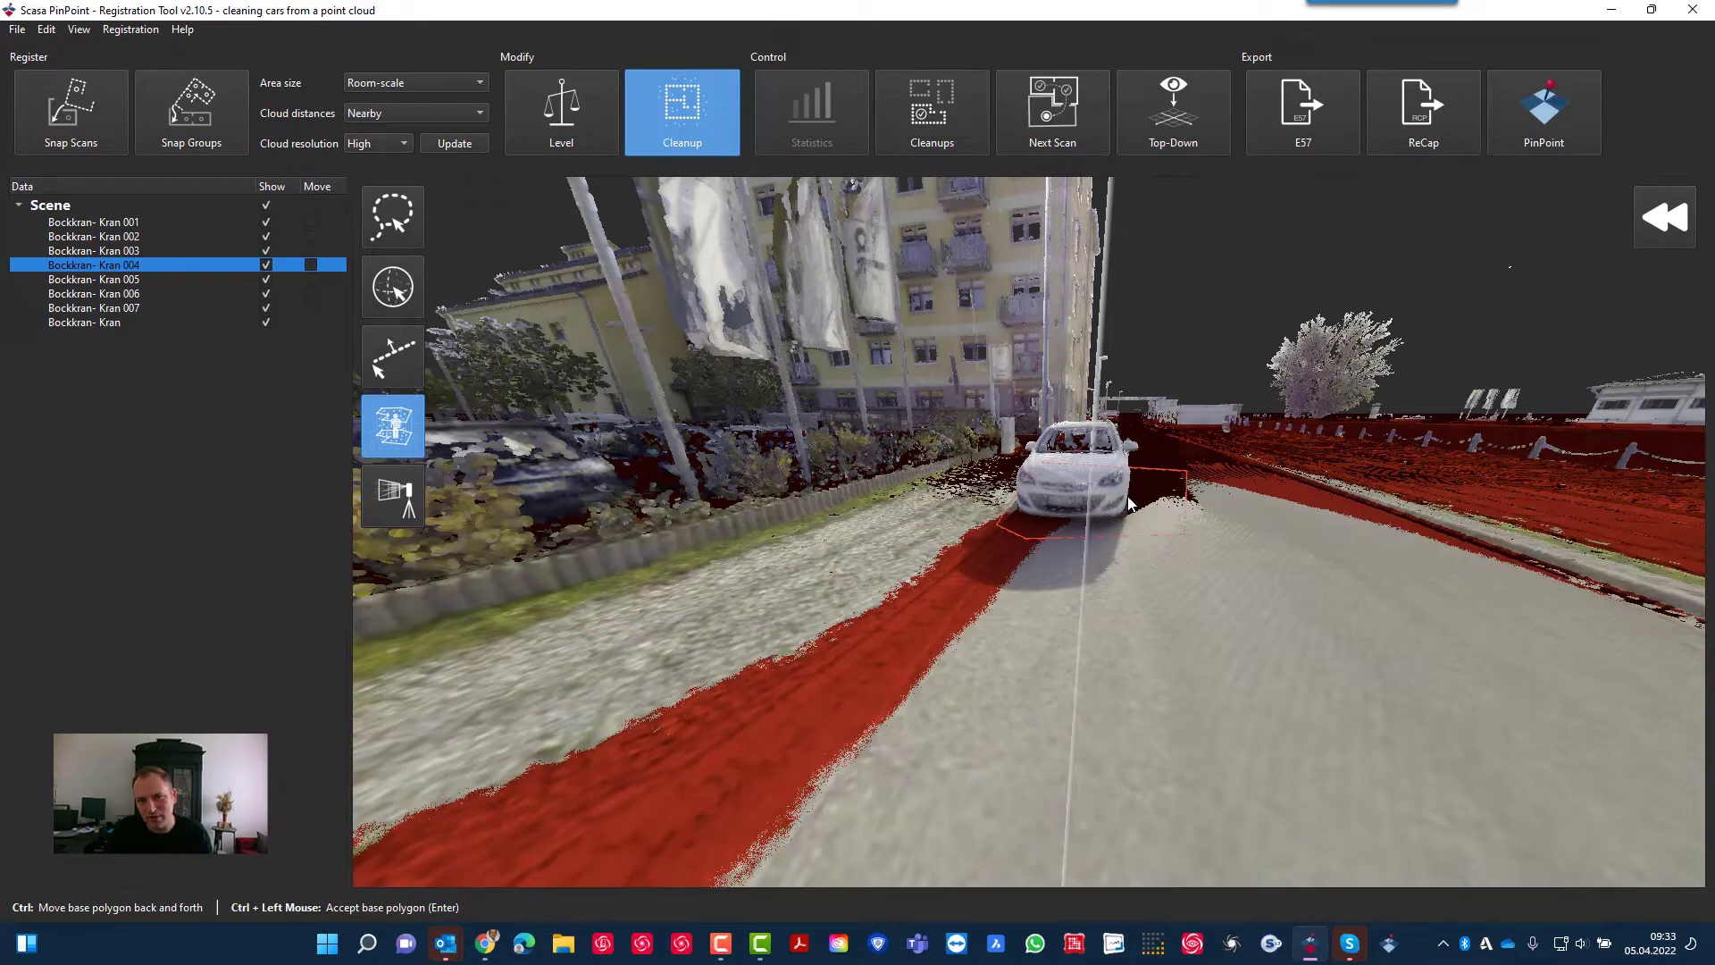
ctrl+click(1129, 504)
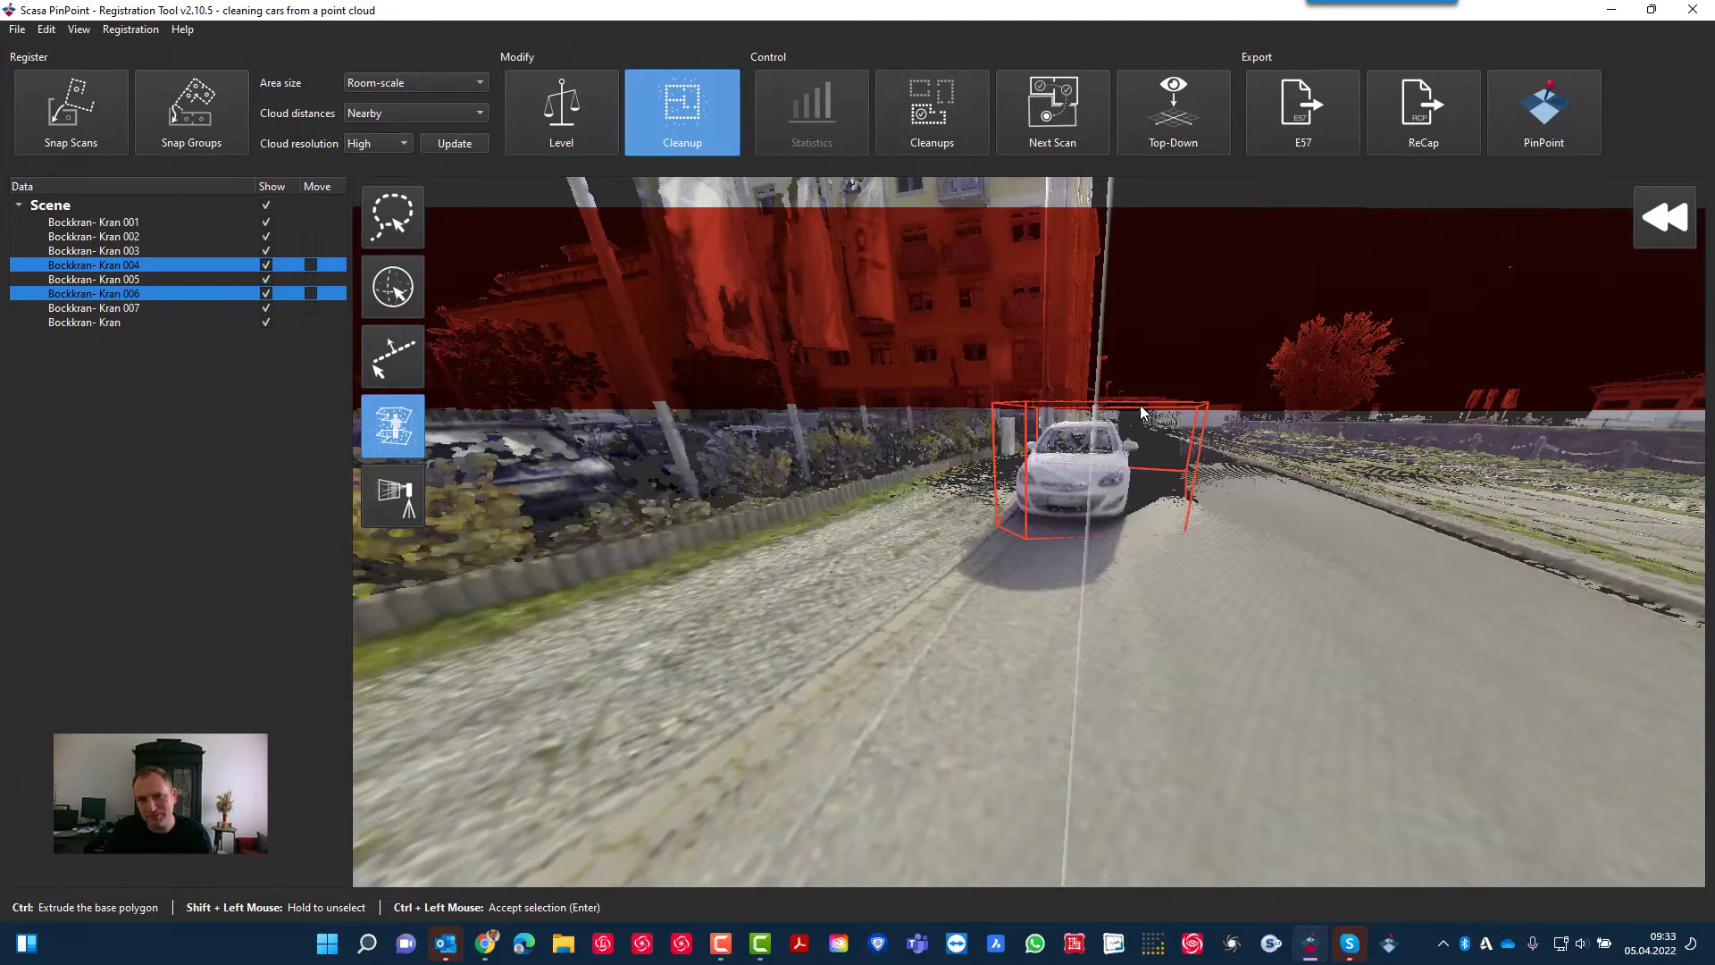
Extrude the base polygon to above the white car's roof to select its points, and discard that selection
ctrl+click(1137, 413)
middle_drag(1183, 413, 1112, 588)
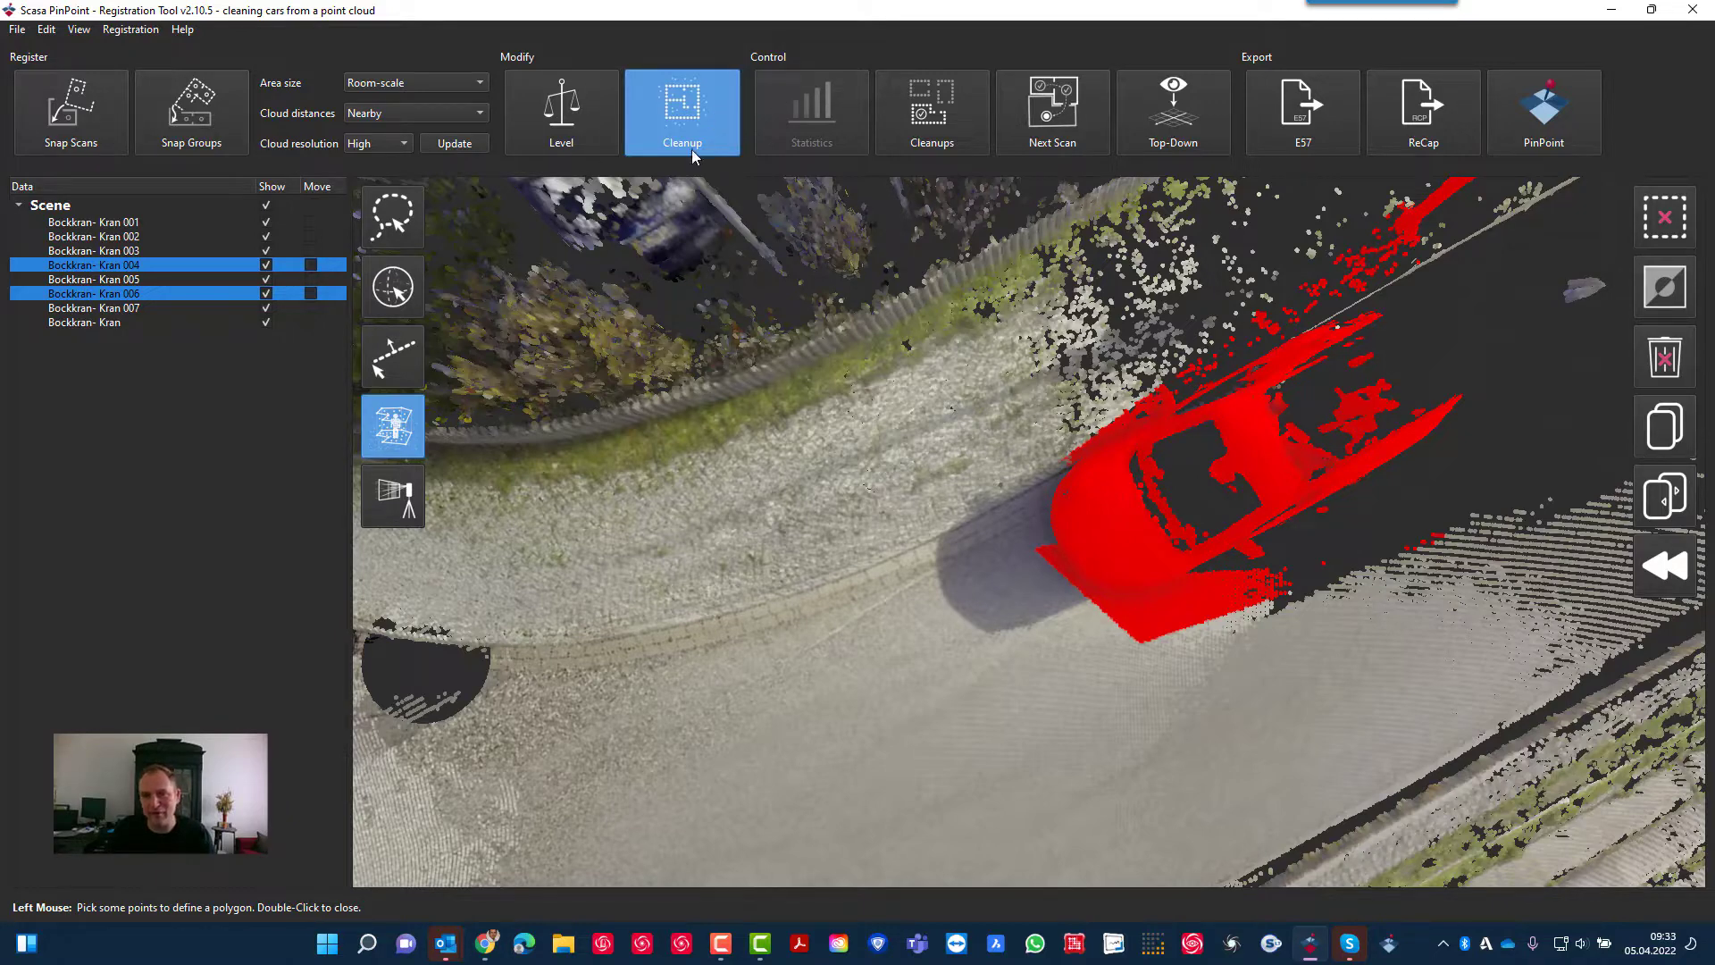
click(686, 126)
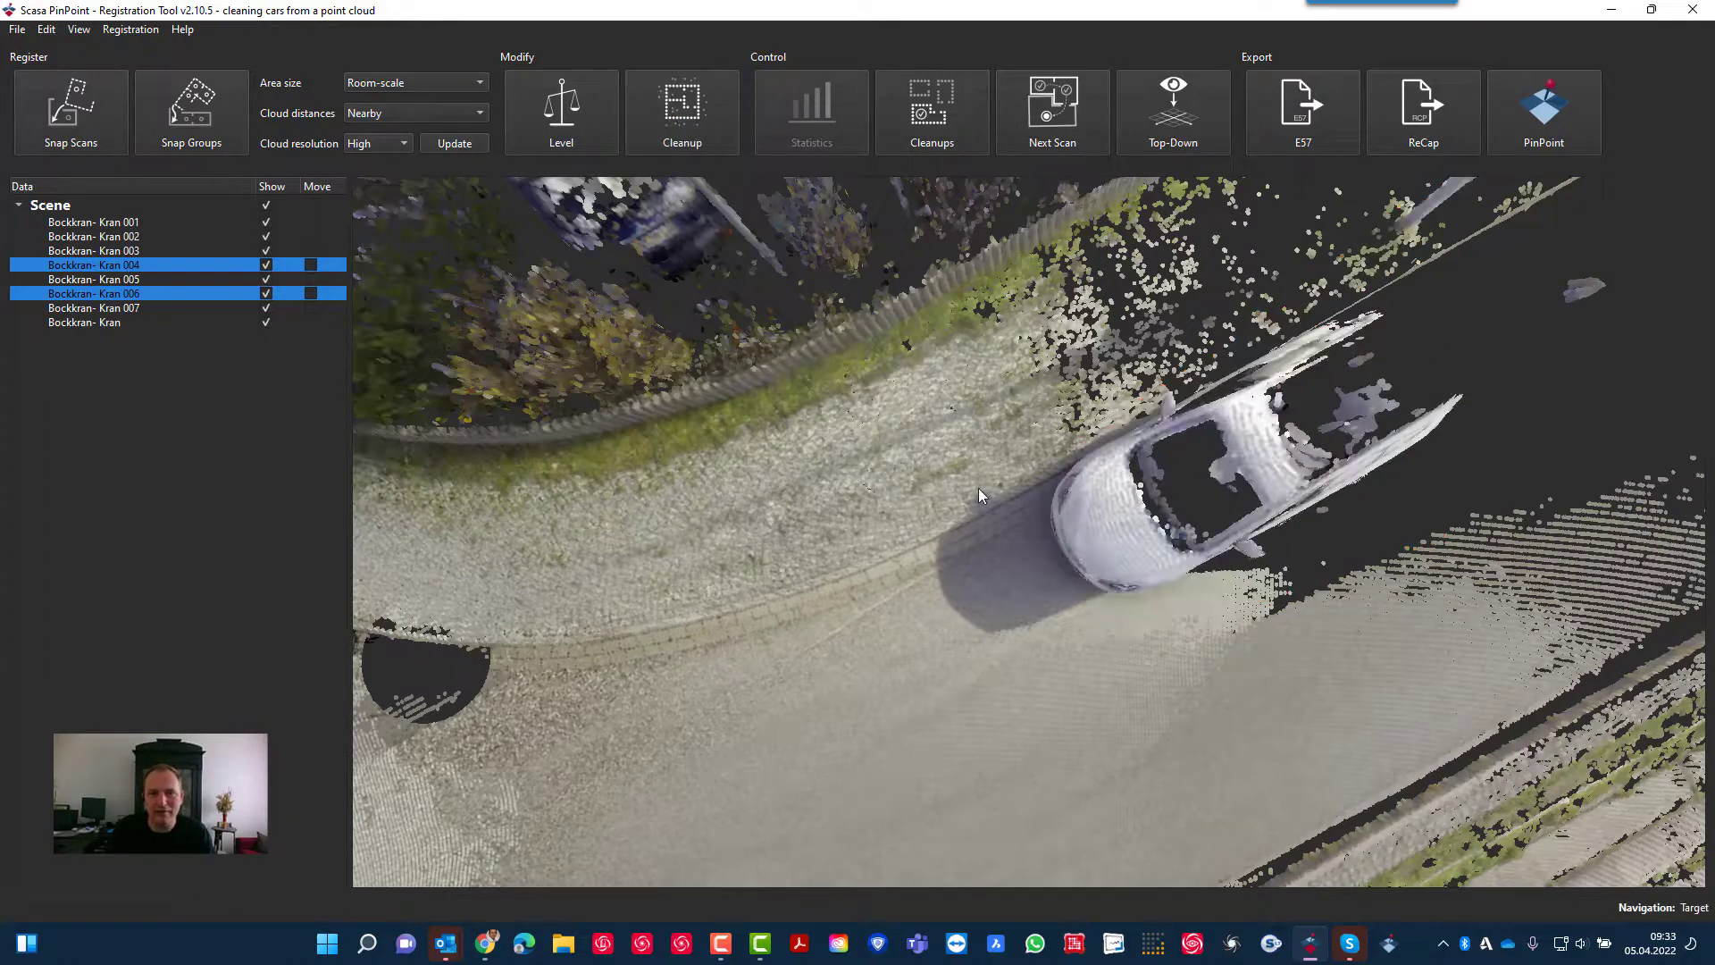
Restart the cleanup and select the white car with a closed lasso around its body, seen from above
click(693, 126)
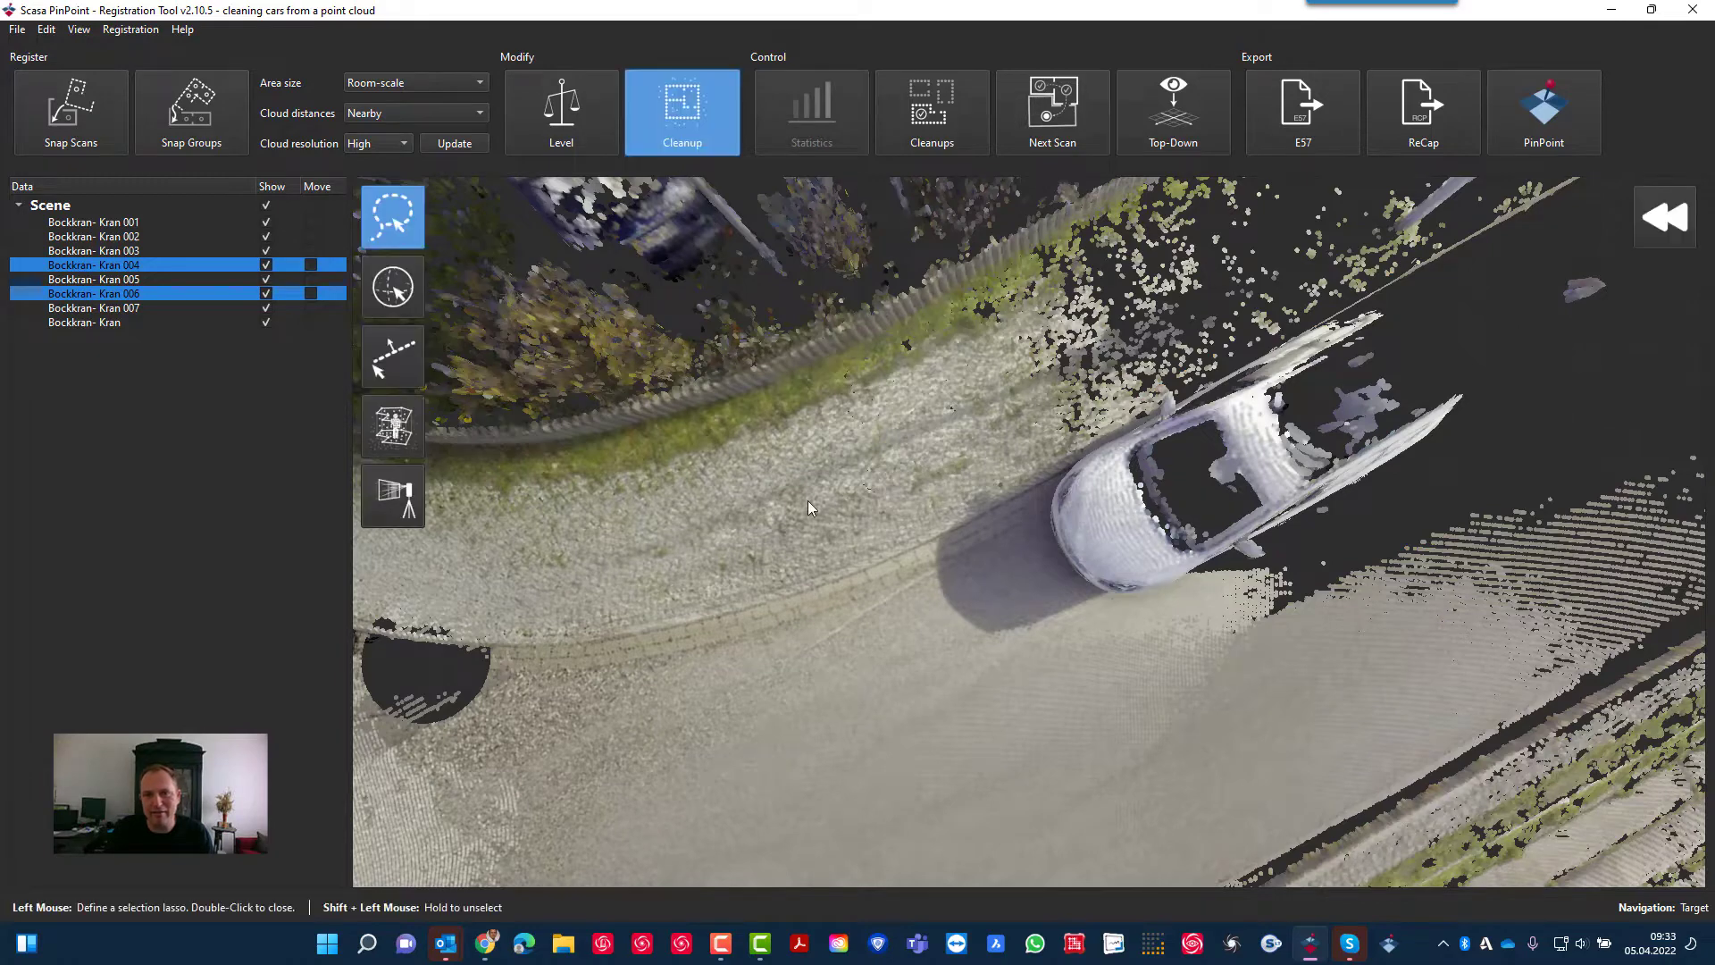
middle_drag(1040, 590, 834, 453)
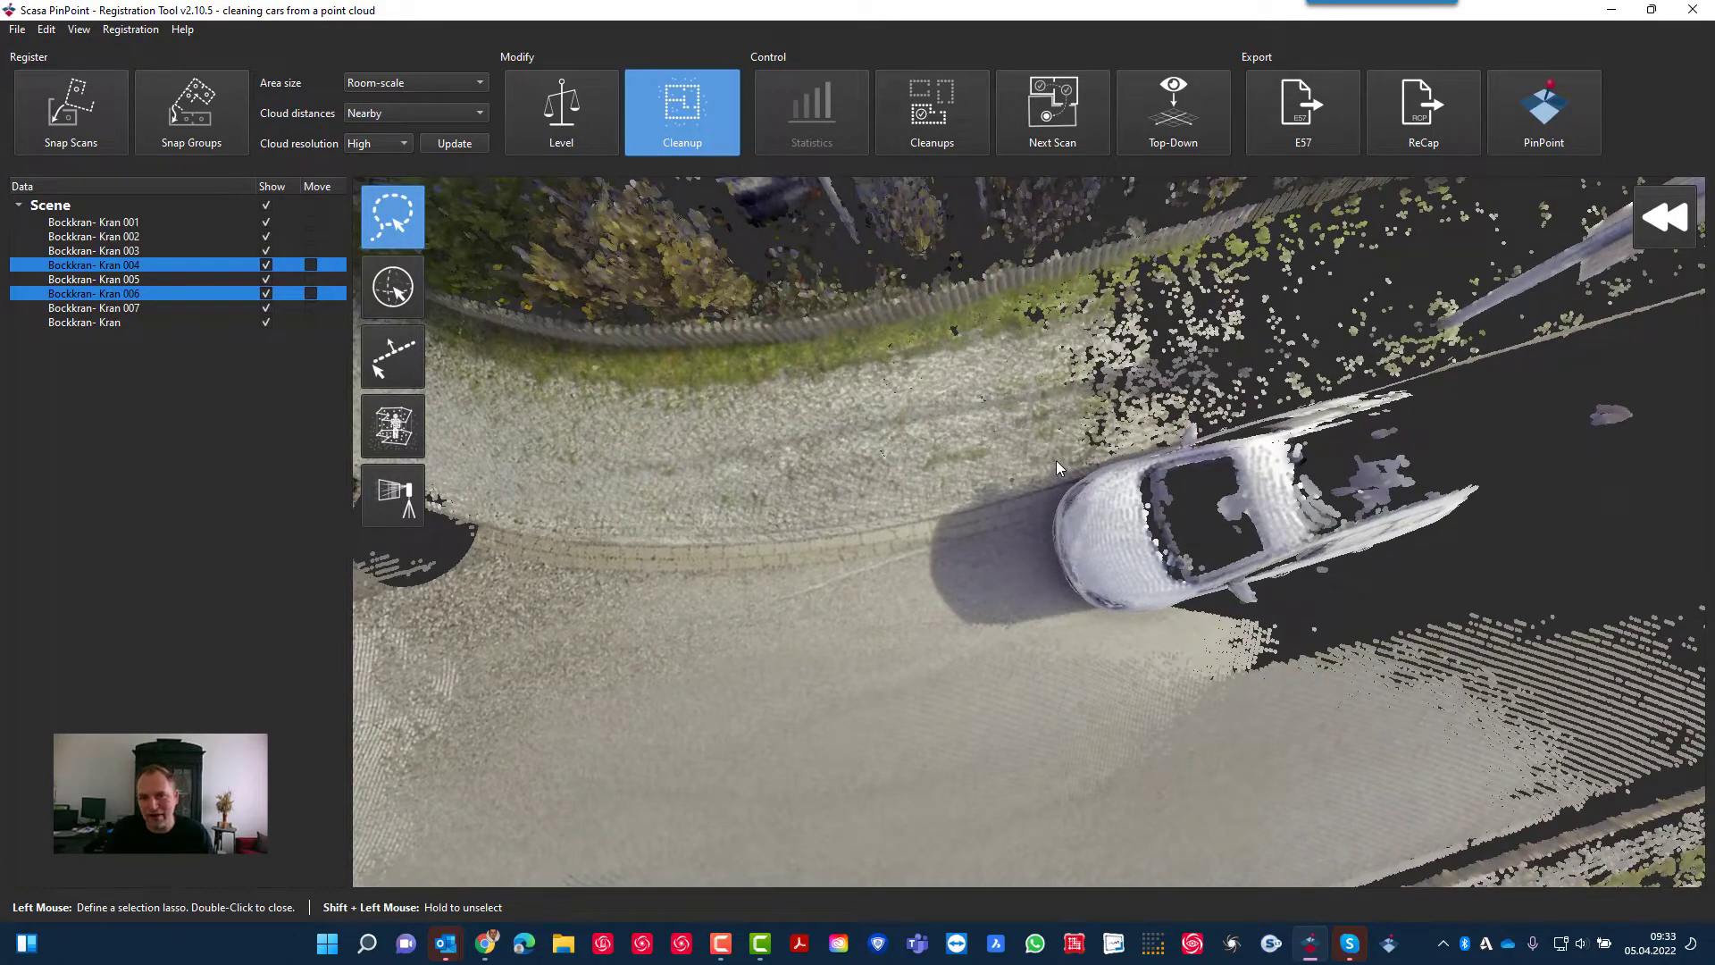
click(1026, 451)
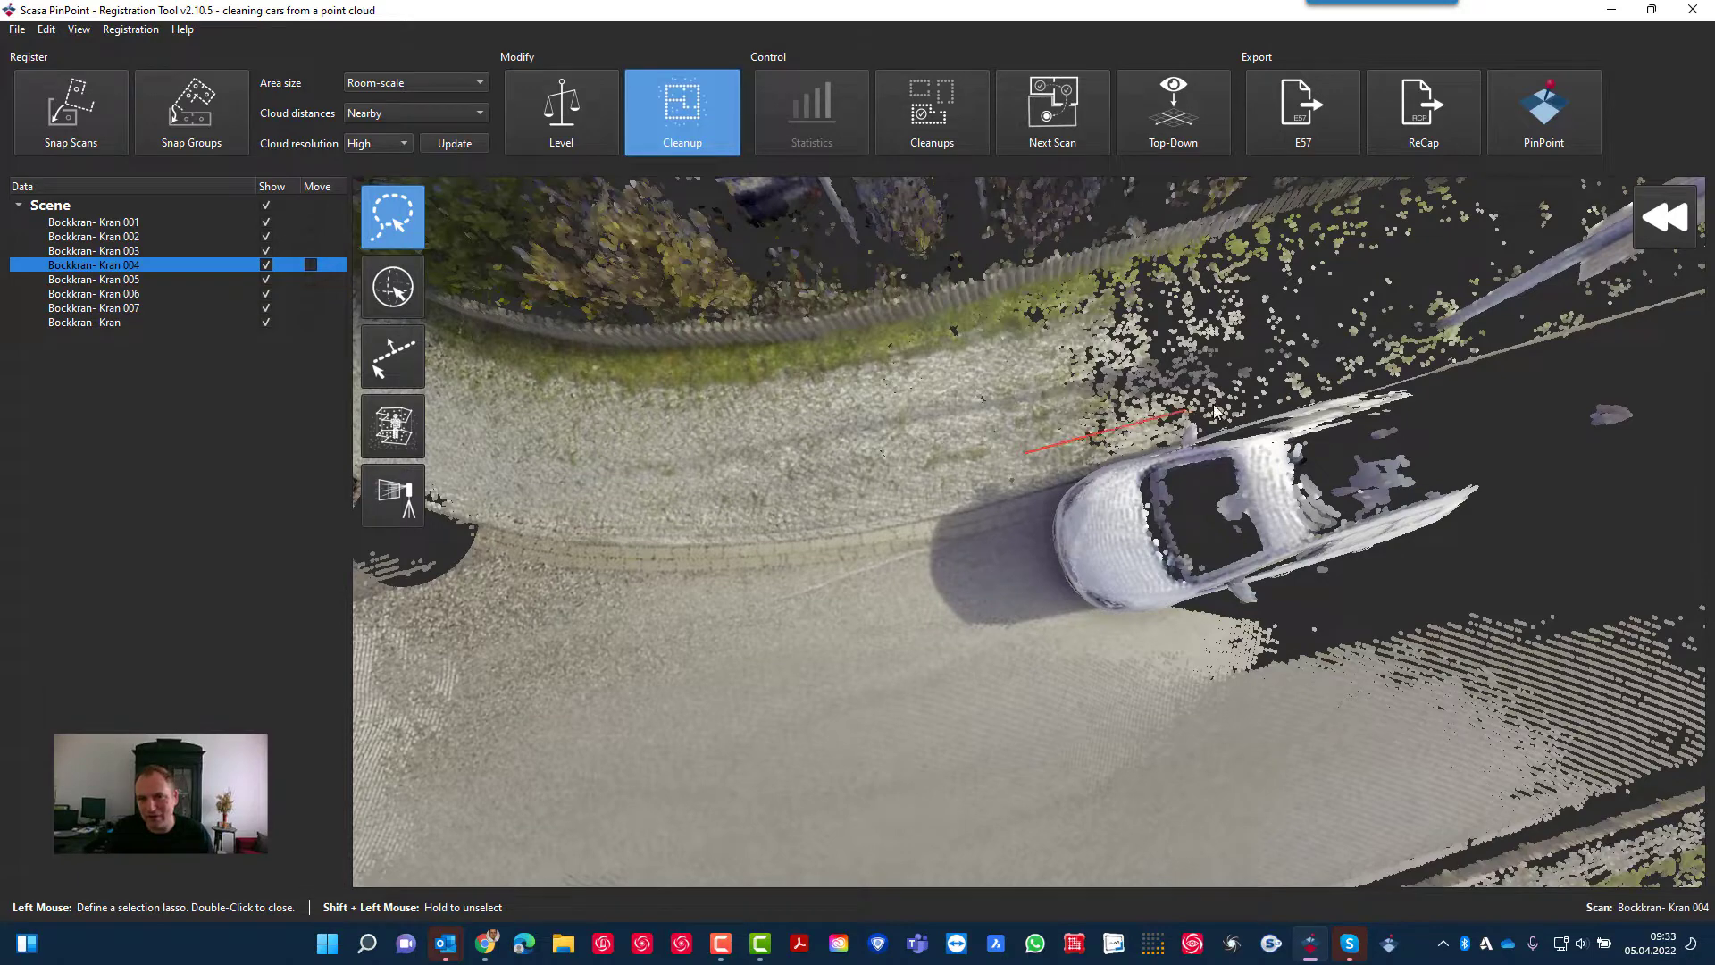
click(1416, 339)
click(1524, 523)
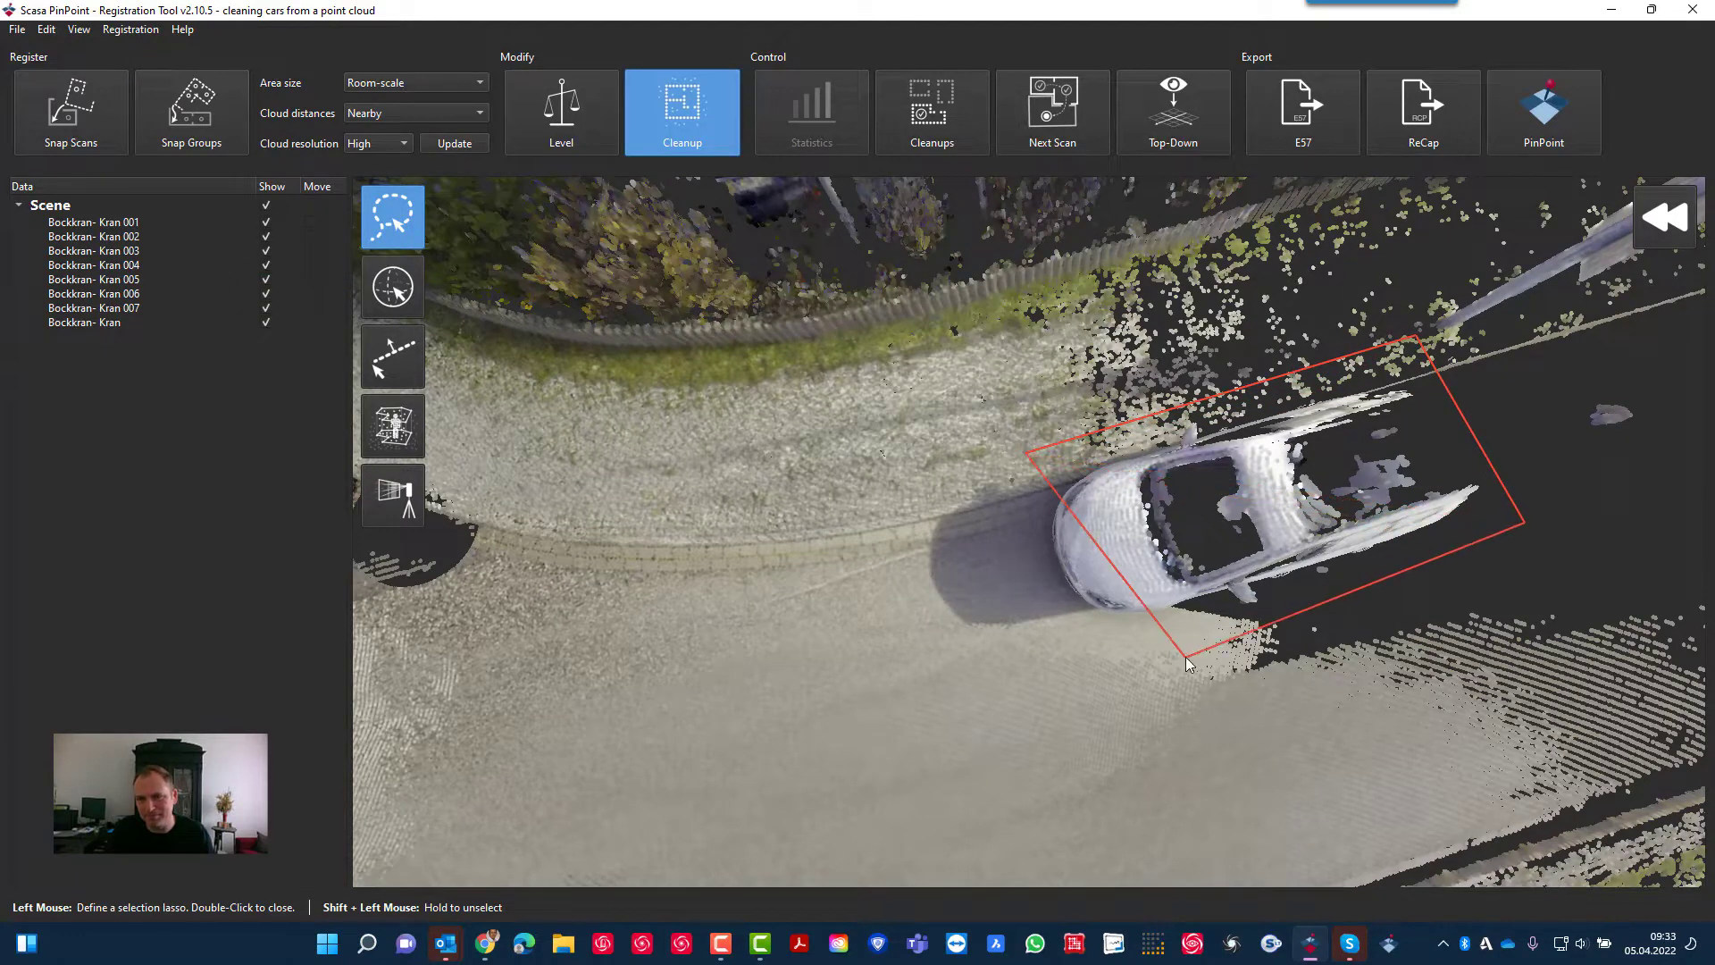
click(1215, 637)
double_click(1009, 620)
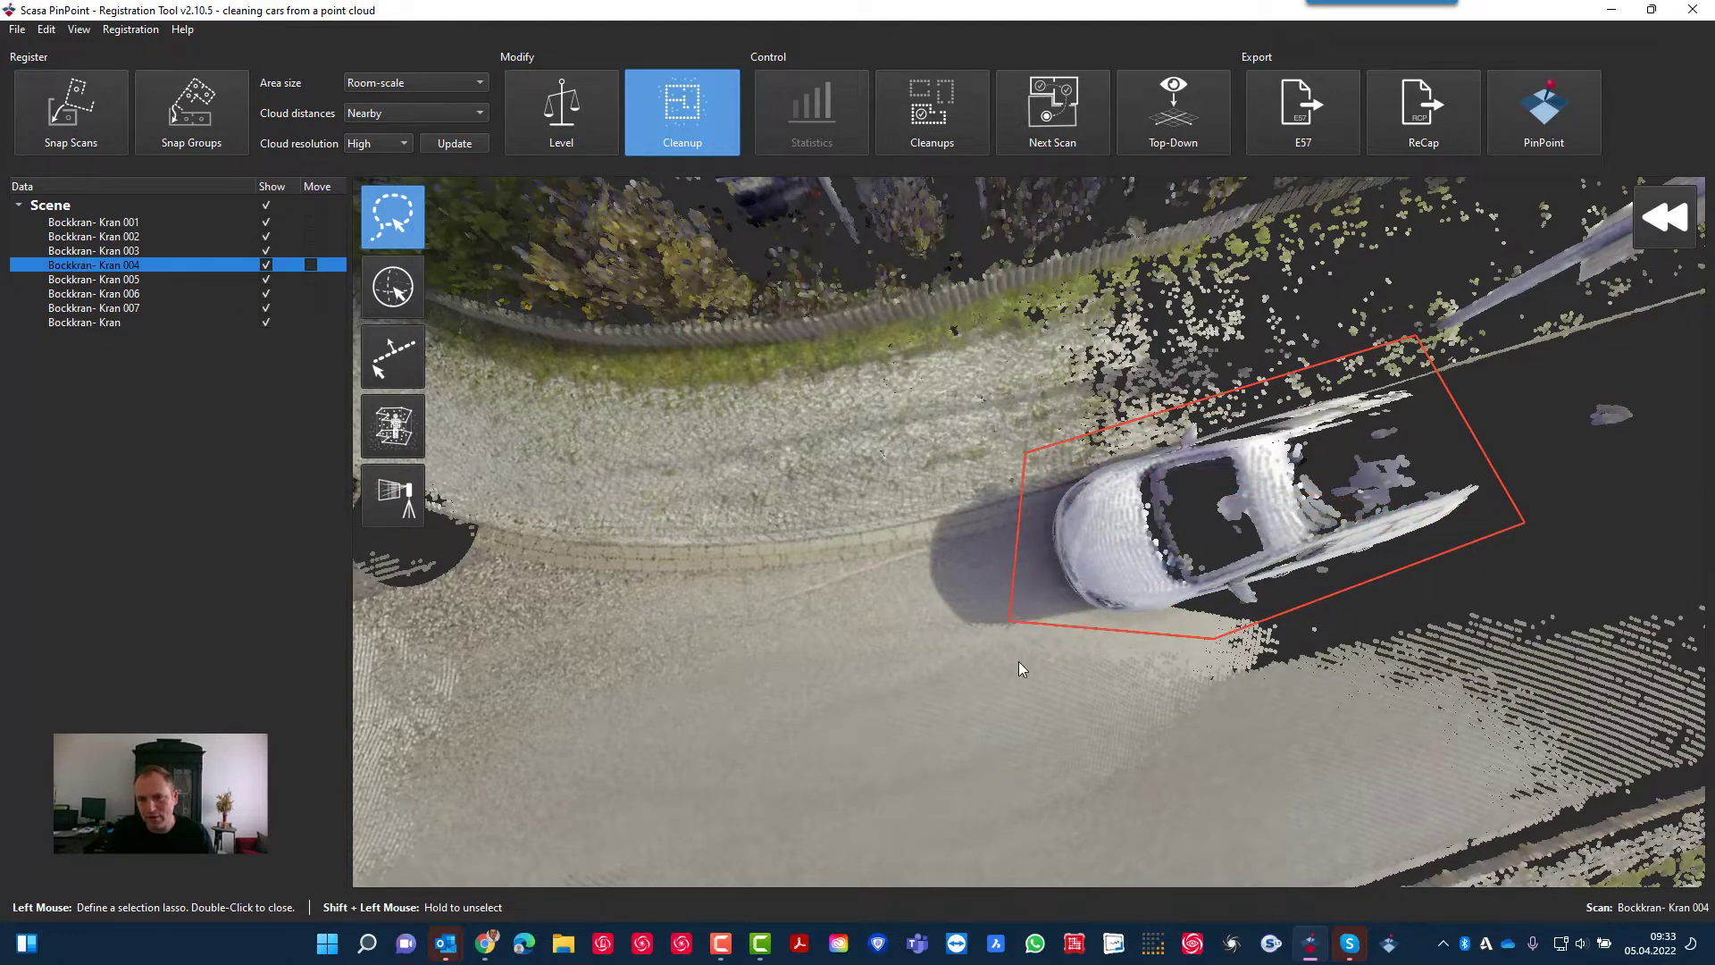
Define a selection plane from the road surface just in front of the selected white car and fix its height
mouse_move(1189, 636)
middle_down()
mouse_move(1342, 510)
mouse_move(1345, 565)
mouse_move(1029, 479)
mouse_move(1284, 410)
mouse_move(1319, 378)
mouse_move(1112, 463)
mouse_move(1047, 413)
mouse_move(1117, 548)
mouse_move(984, 572)
middle_up()
middle_drag(1131, 545, 997, 570)
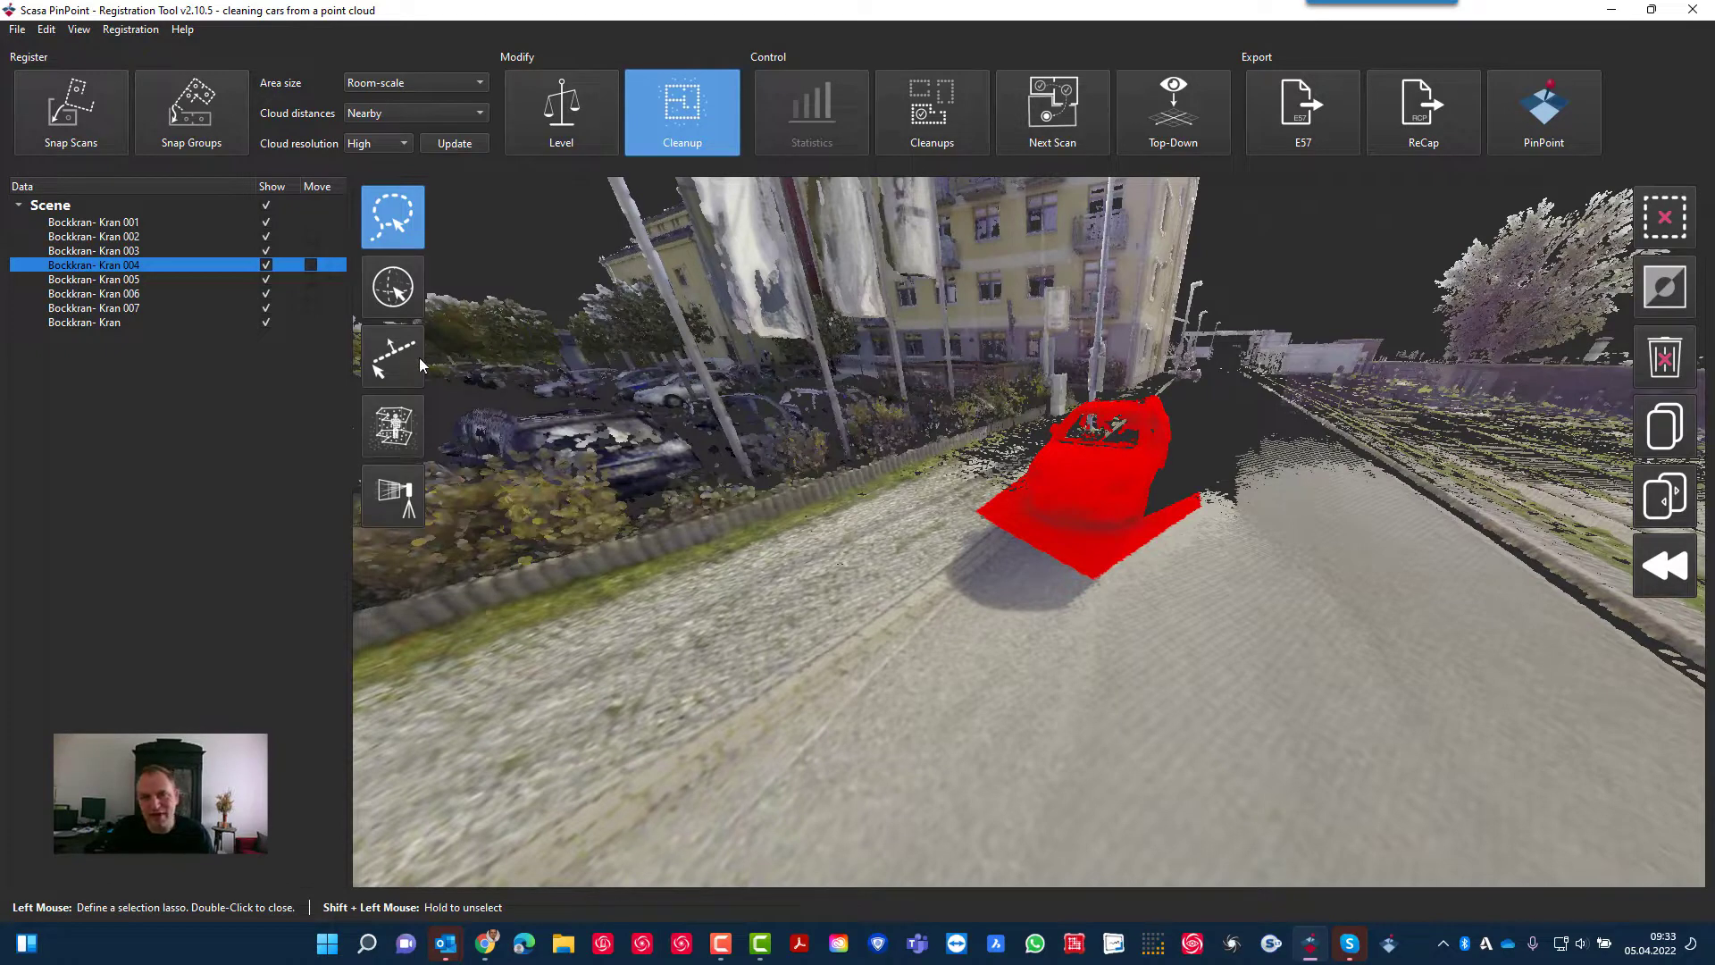
click(402, 361)
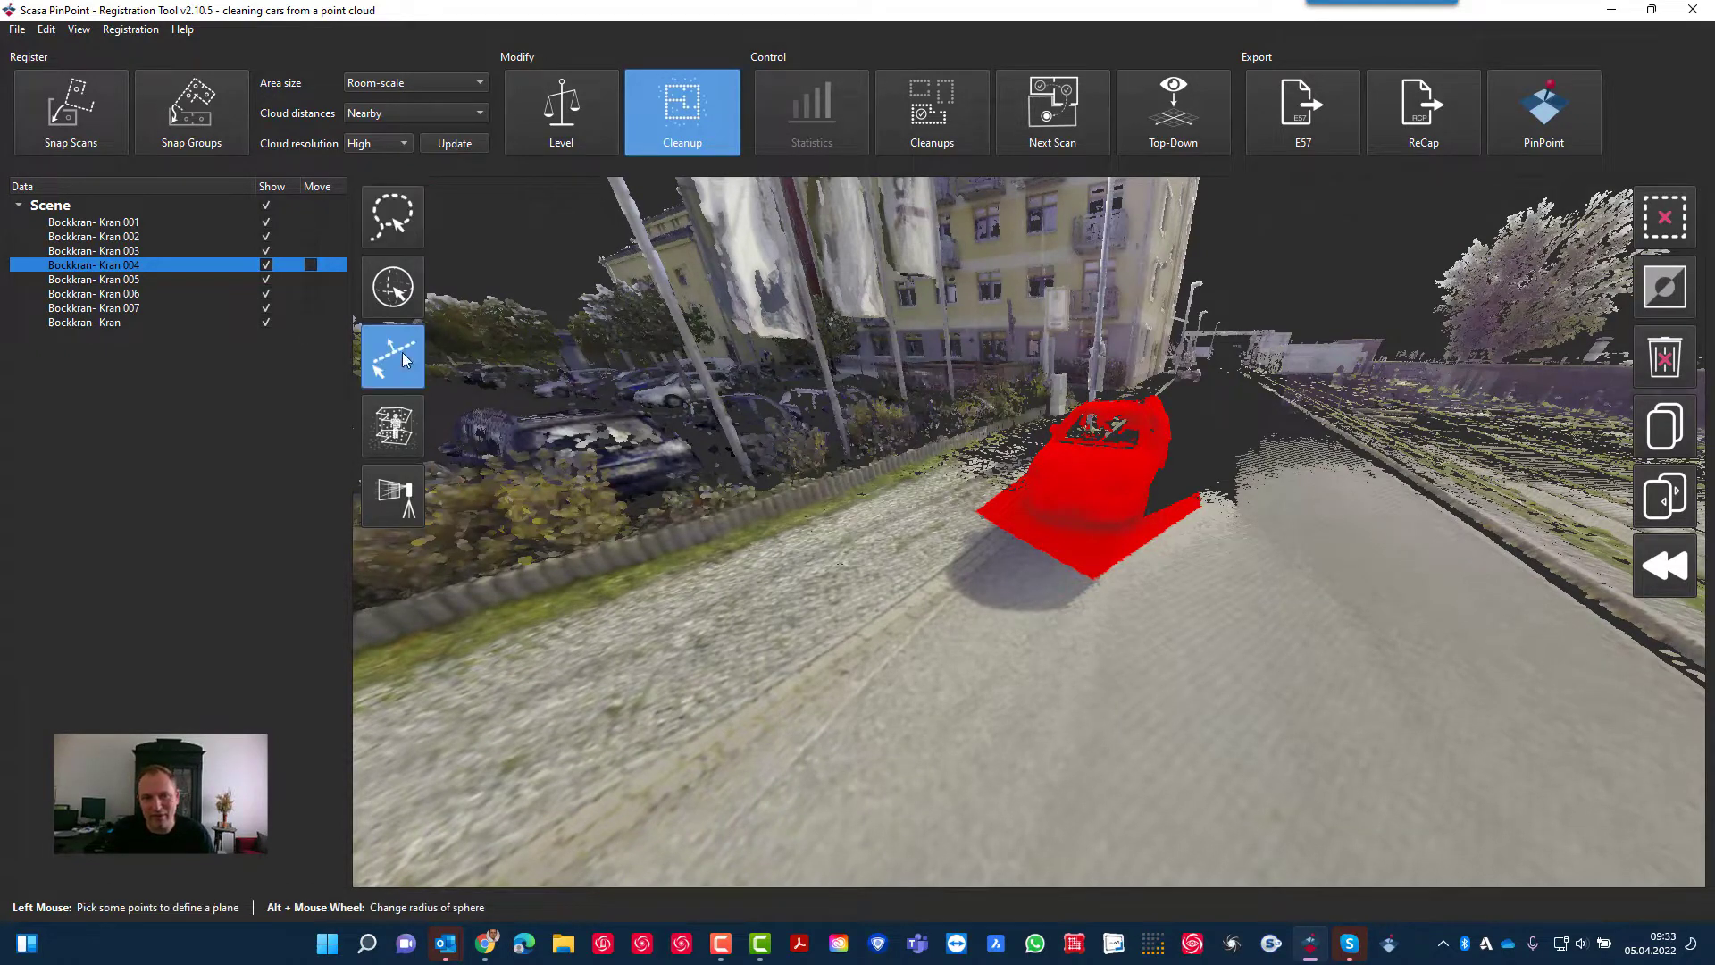
click(1102, 594)
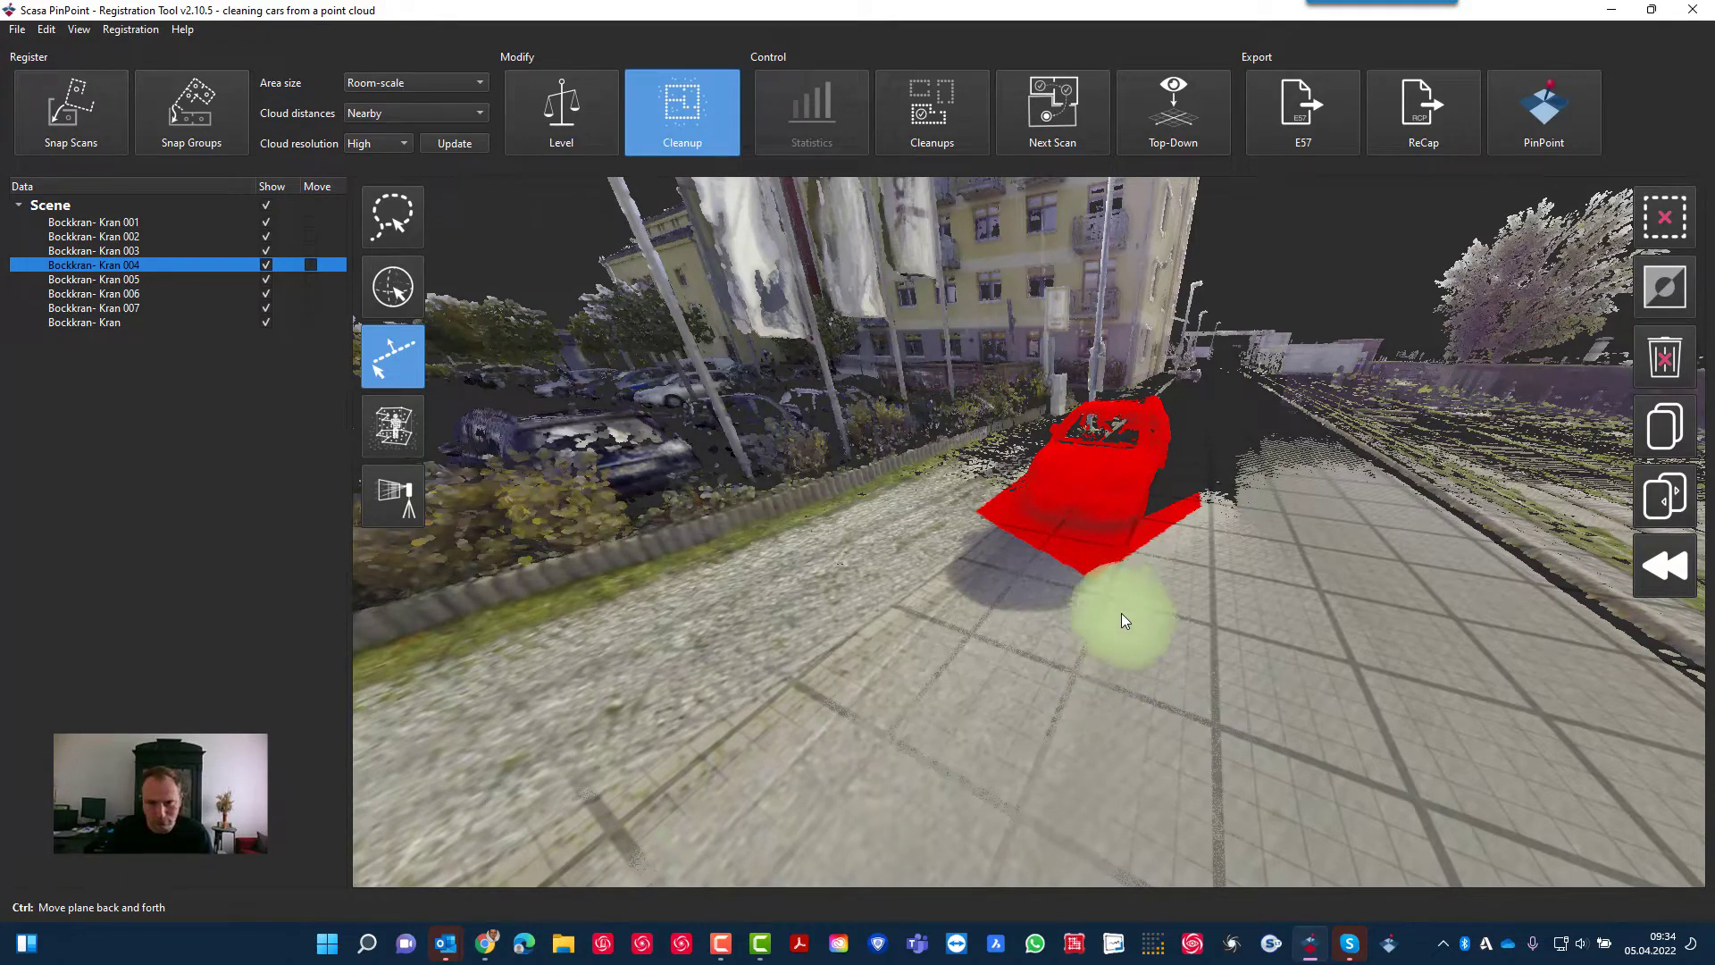
click(1124, 641)
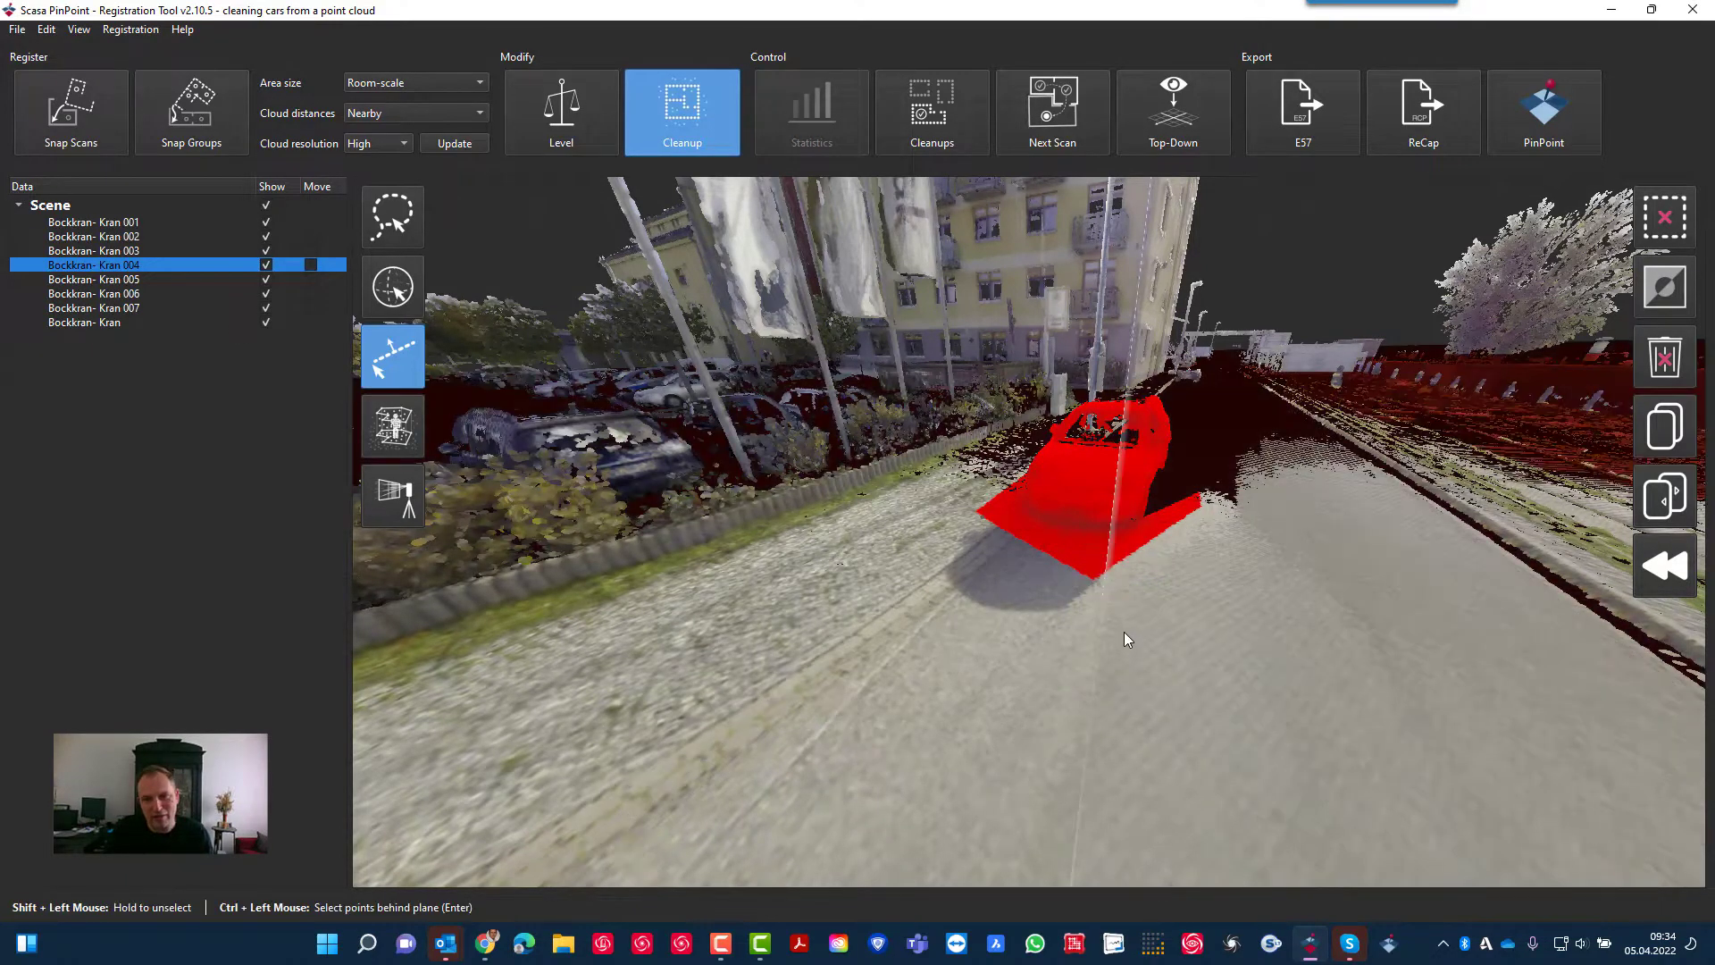
mouse_move(1127, 564)
mouse_down()
mouse_move(1111, 602)
mouse_move(1106, 570)
mouse_move(1102, 604)
mouse_move(1103, 586)
mouse_move(1086, 604)
mouse_move(1086, 576)
mouse_move(1106, 594)
mouse_move(1128, 554)
mouse_move(1123, 609)
mouse_move(1133, 555)
mouse_move(1111, 550)
mouse_move(1126, 549)
mouse_up()
Unselect the road points behind the plane beneath the white car
mouse_move(1140, 532)
middle_down()
mouse_move(1088, 542)
mouse_move(1131, 552)
middle_up()
scroll(1135, 554, up, 5)
scroll(1140, 554, down, 5)
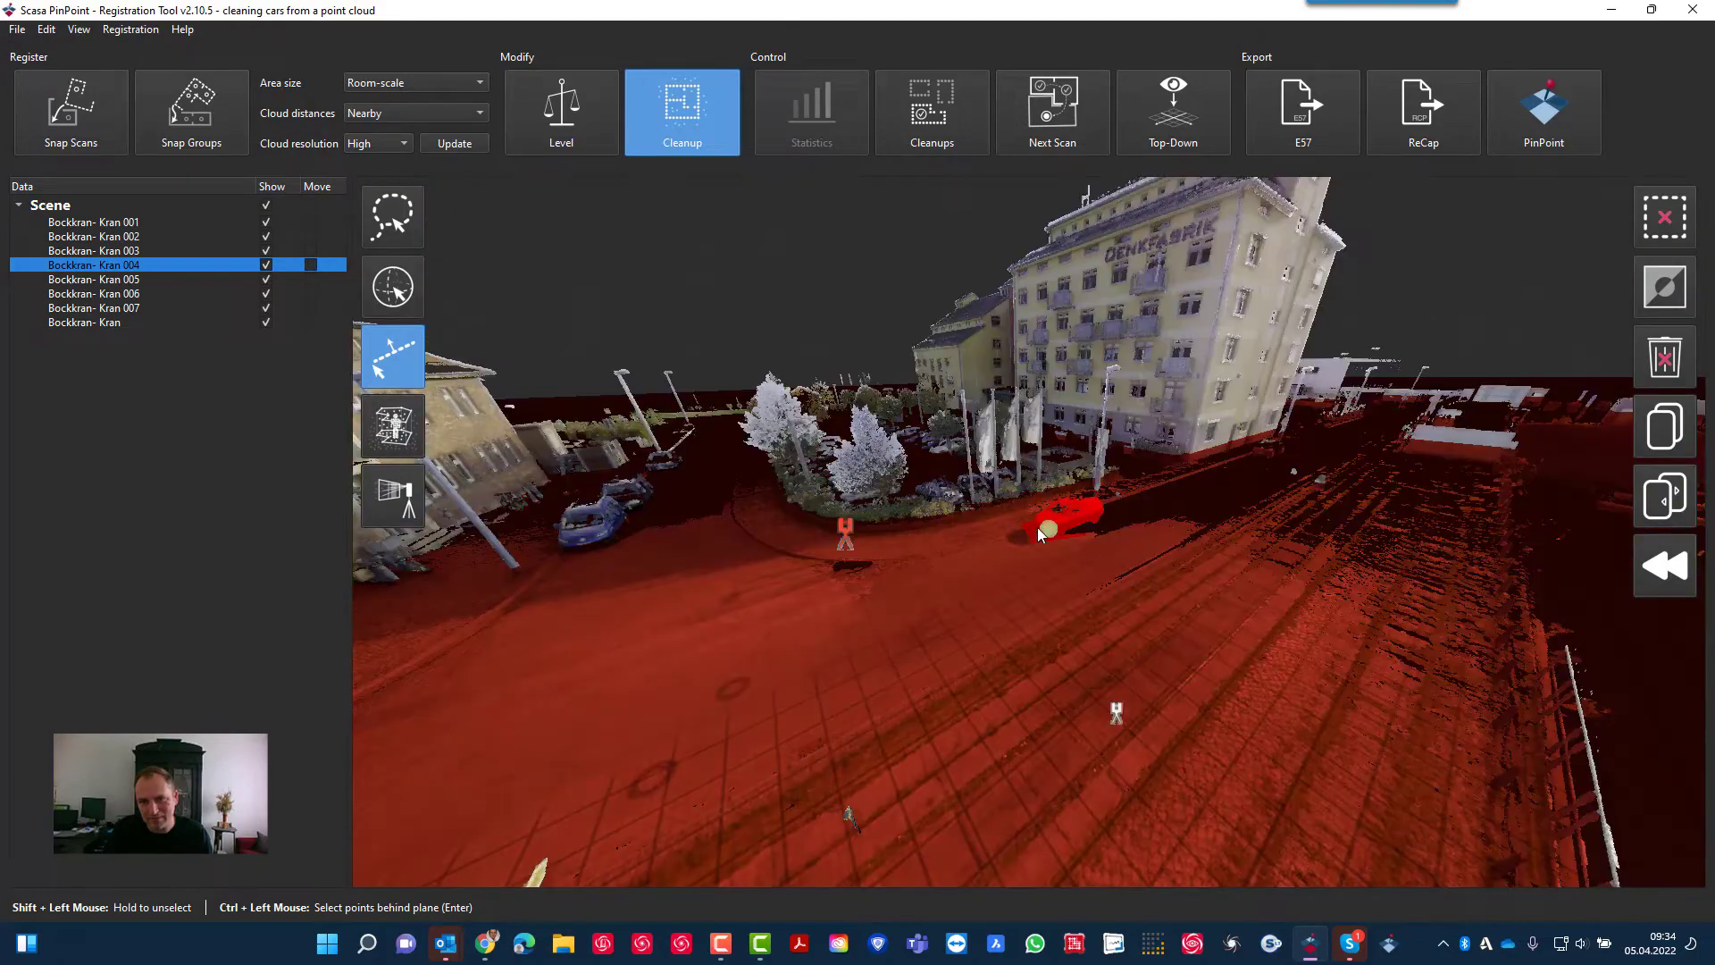
scroll(1052, 528, up, 3)
scroll(1061, 532, up, 3)
middle_drag(1059, 545, 1061, 581)
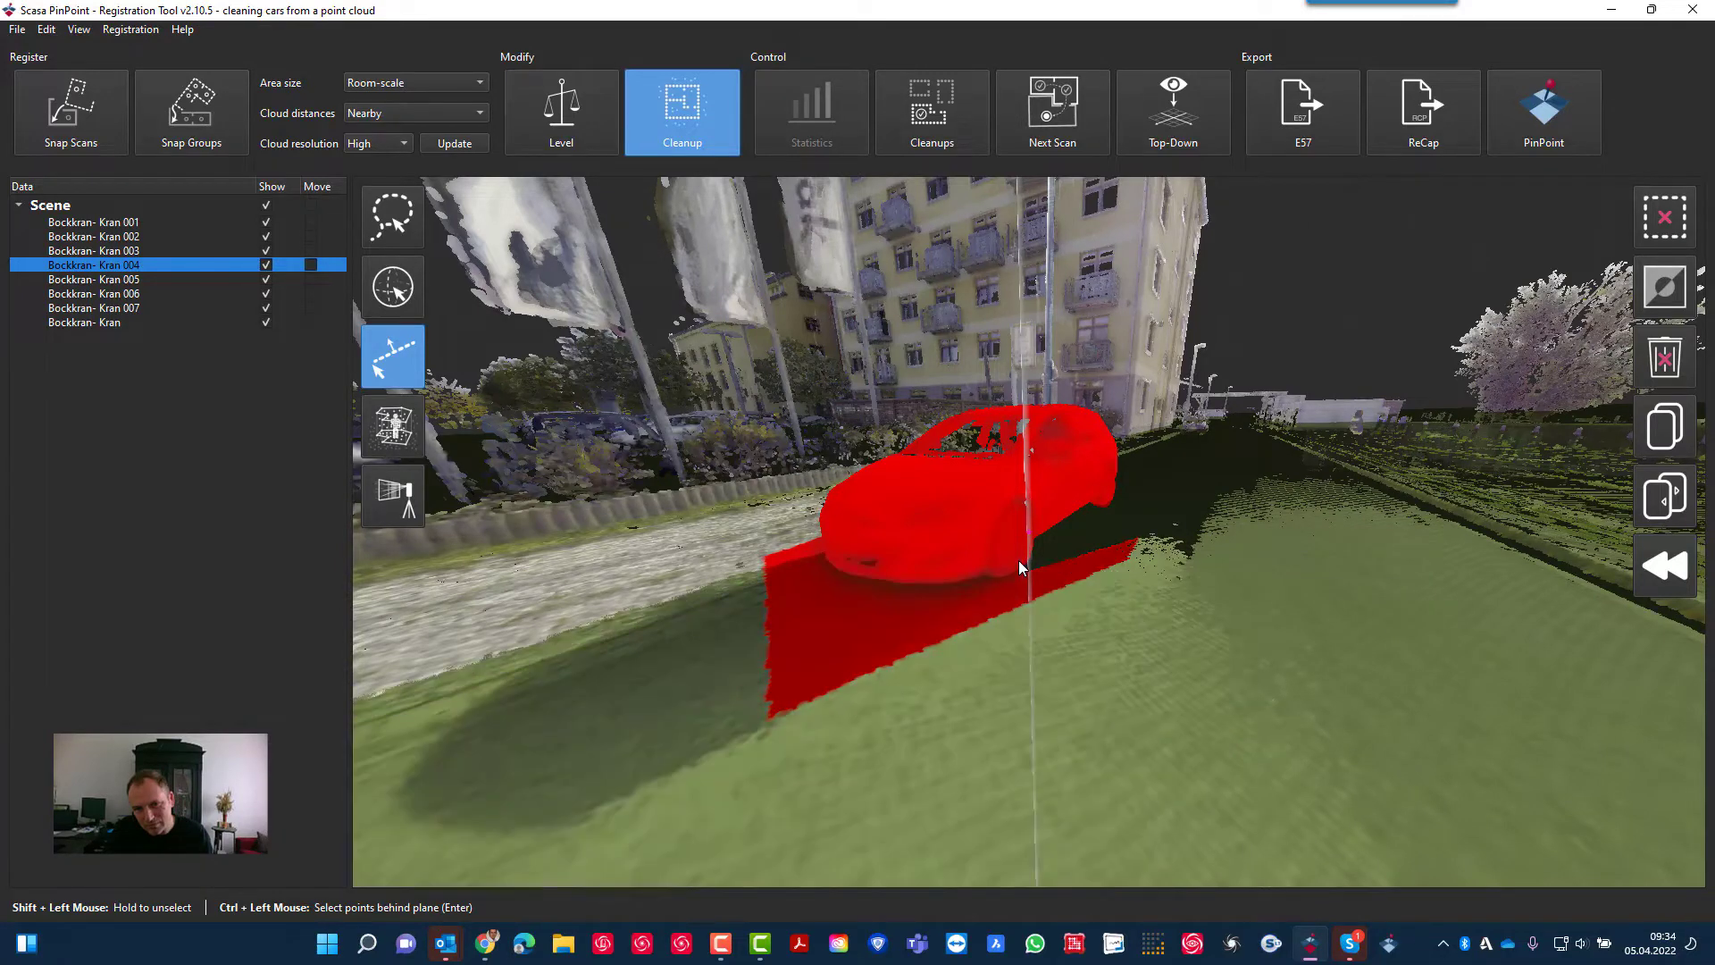
ctrl+shift+click(1019, 560)
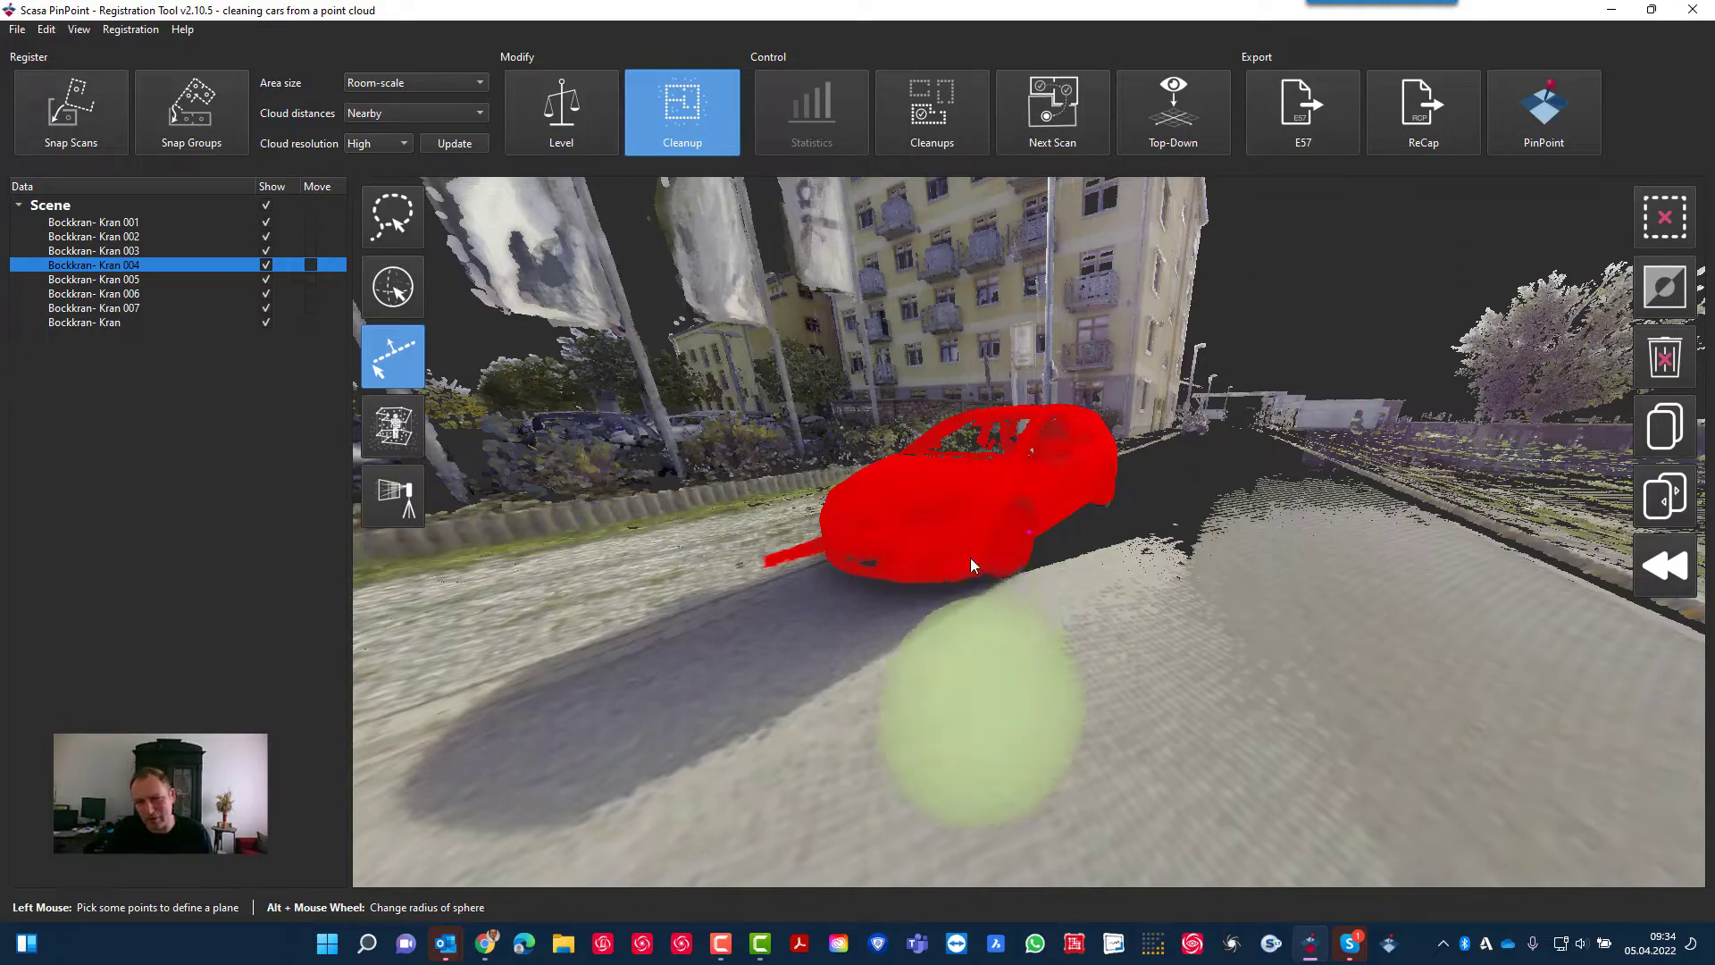
Unselect the strip of kerb and pavement points beside the white car with a lasso that passes just clear of its wheels
middle_drag(950, 663, 1079, 741)
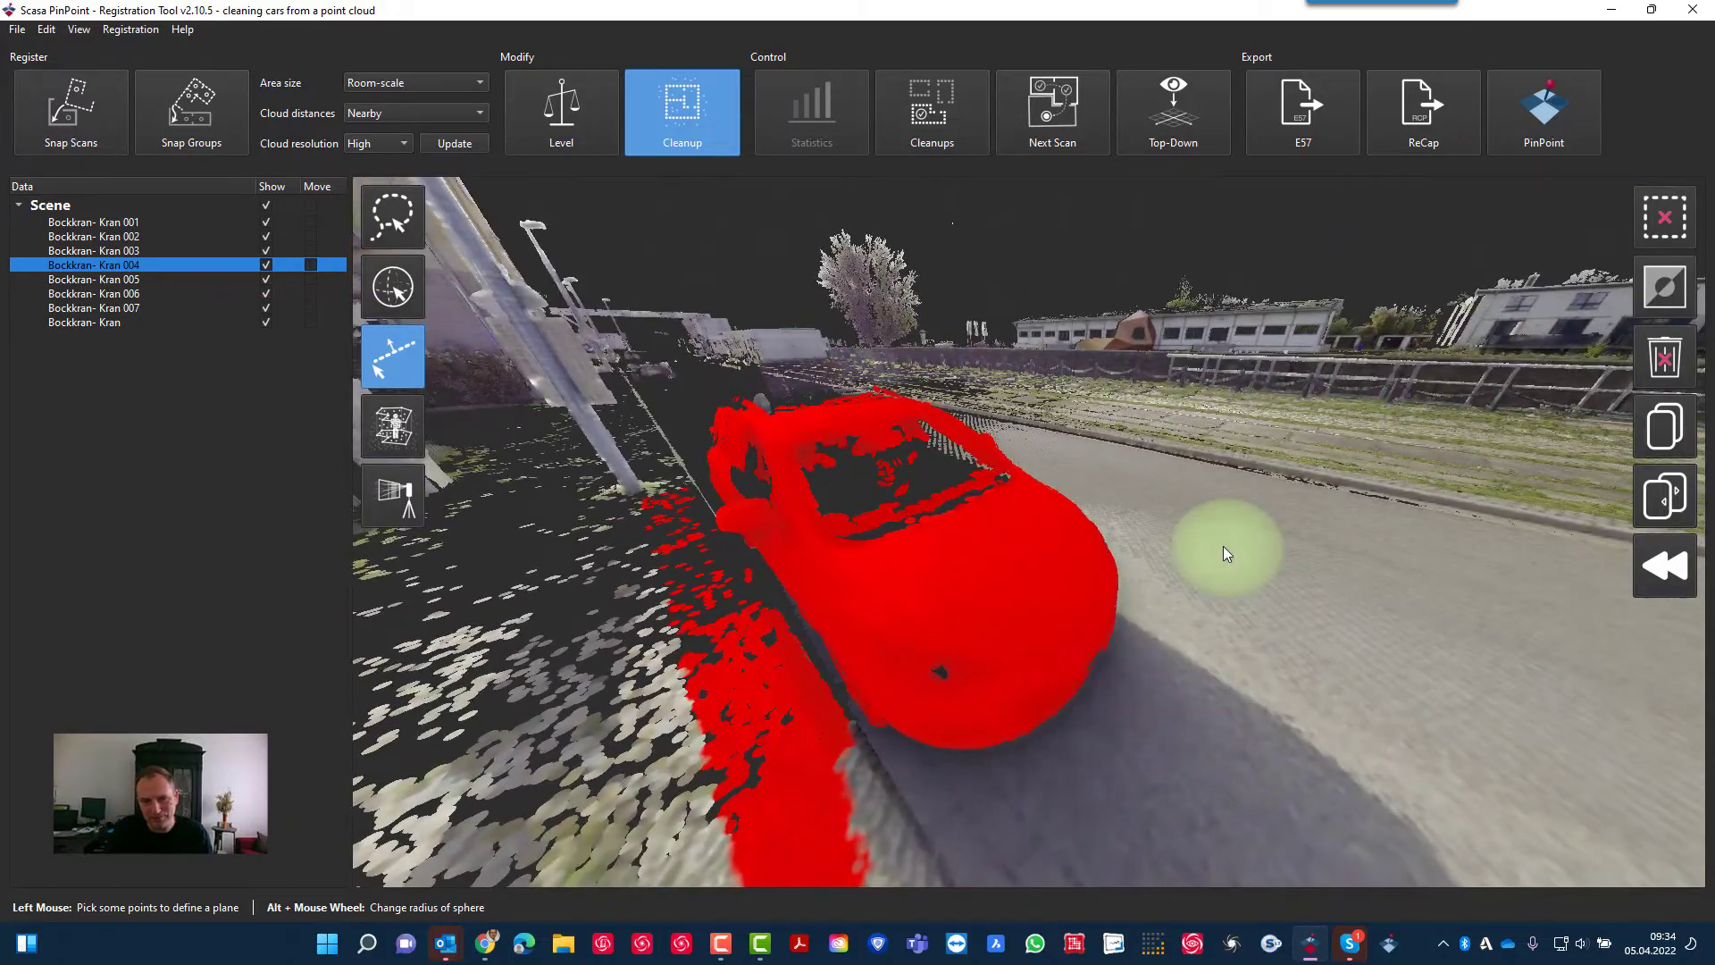
mouse_move(1224, 545)
middle_down()
mouse_move(1218, 527)
mouse_move(1273, 497)
mouse_move(1205, 541)
mouse_move(1228, 565)
mouse_move(1197, 559)
middle_up()
scroll(1194, 559, down, 3)
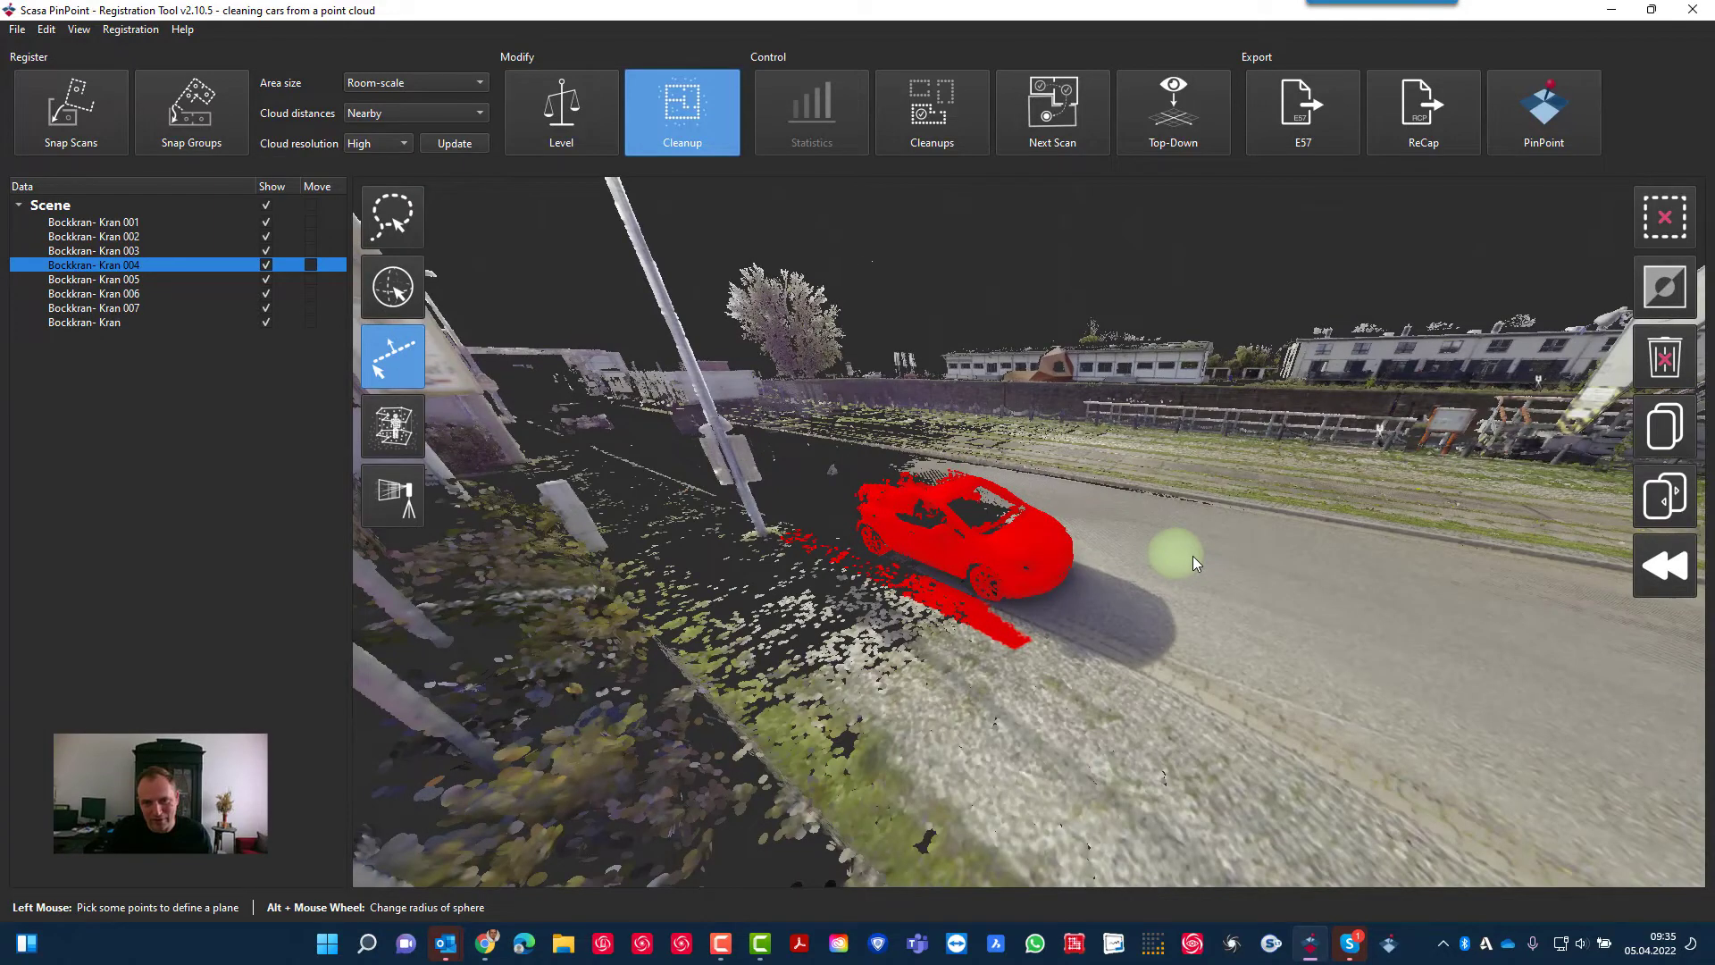
click(394, 224)
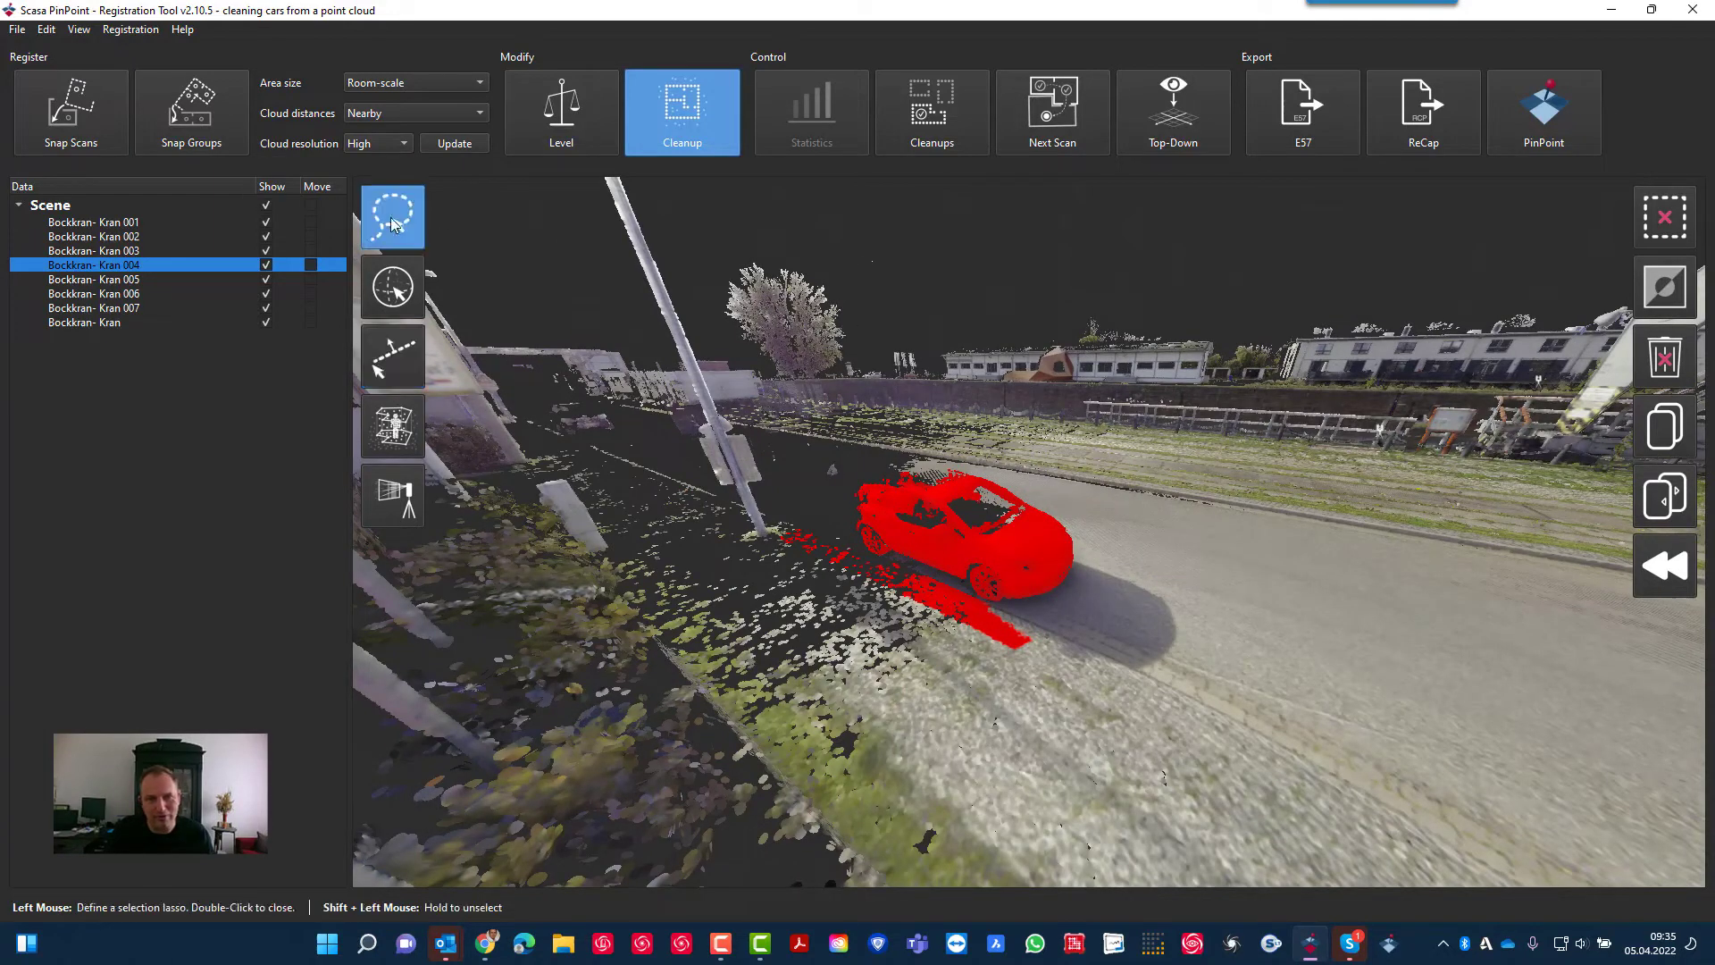
click(1043, 645)
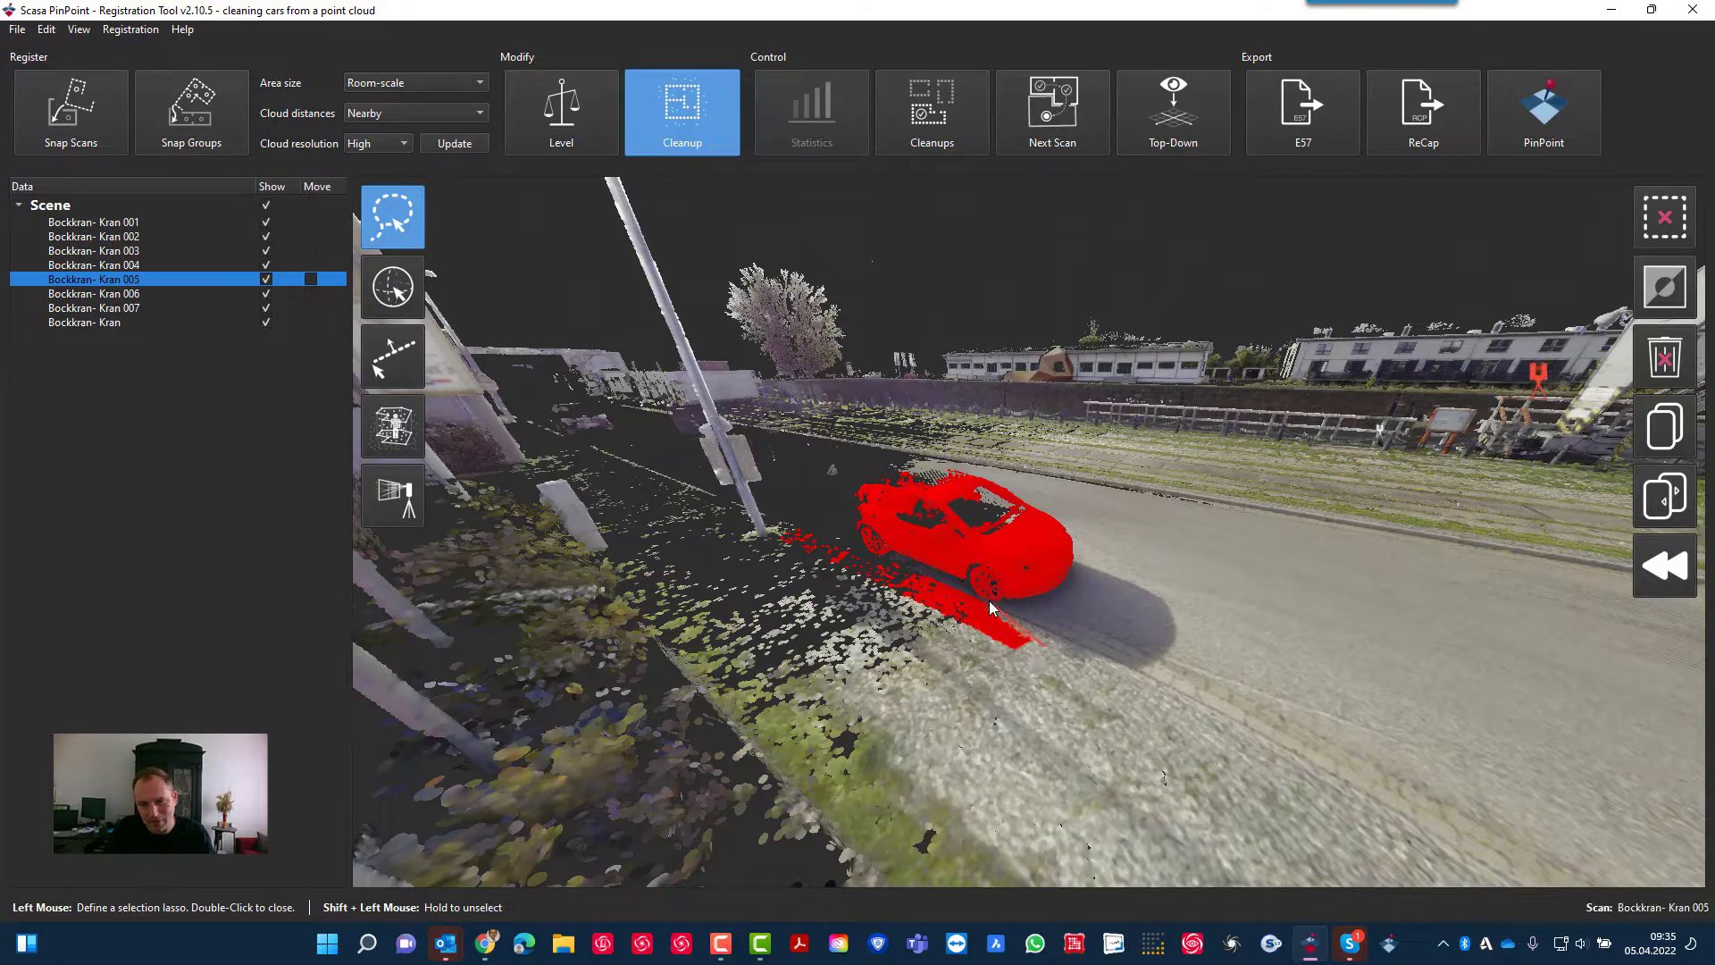
click(894, 559)
click(865, 561)
click(816, 525)
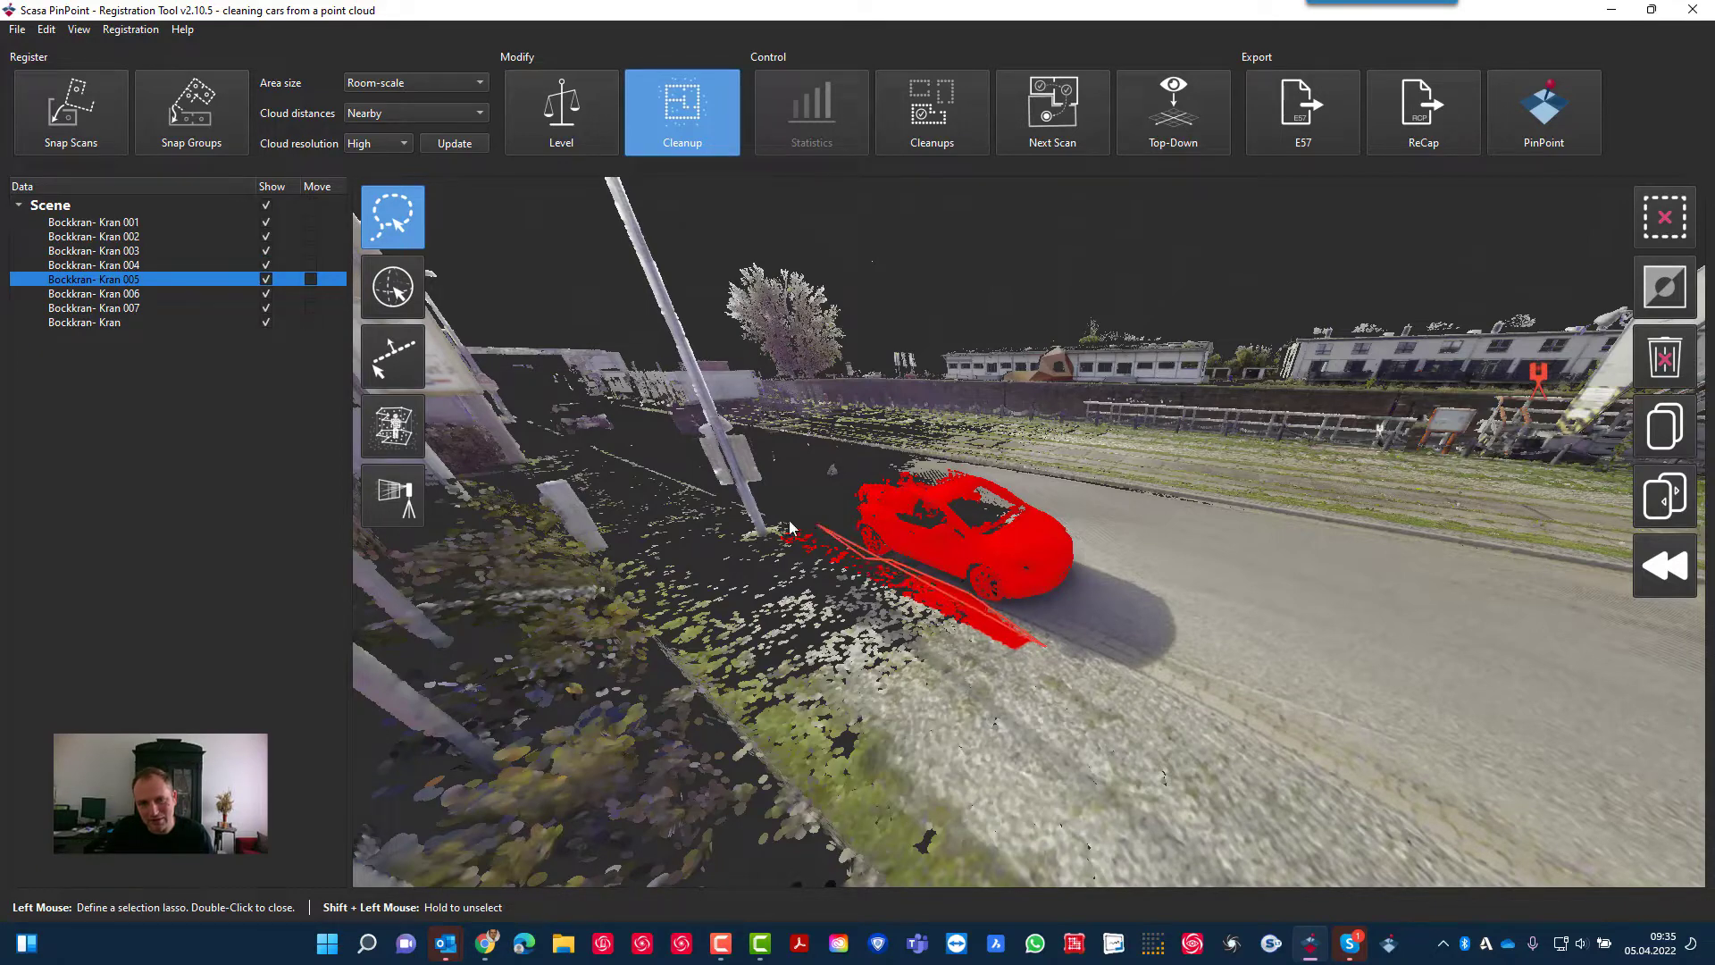
click(768, 516)
click(769, 569)
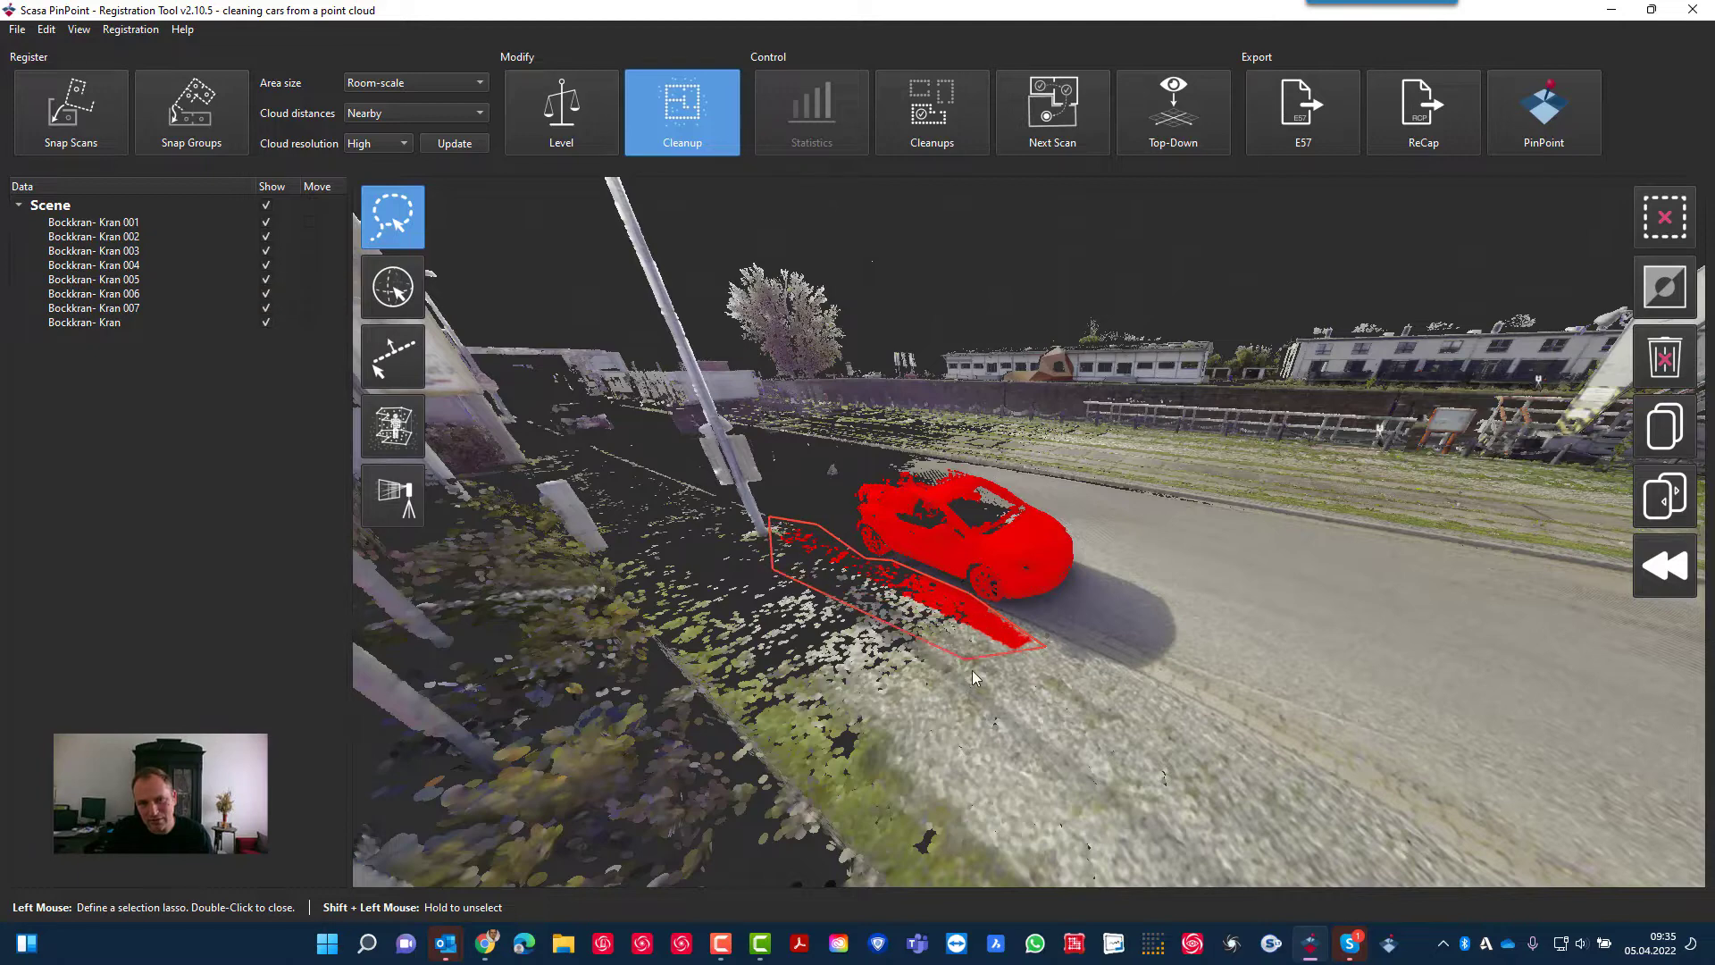
double_click(1036, 666)
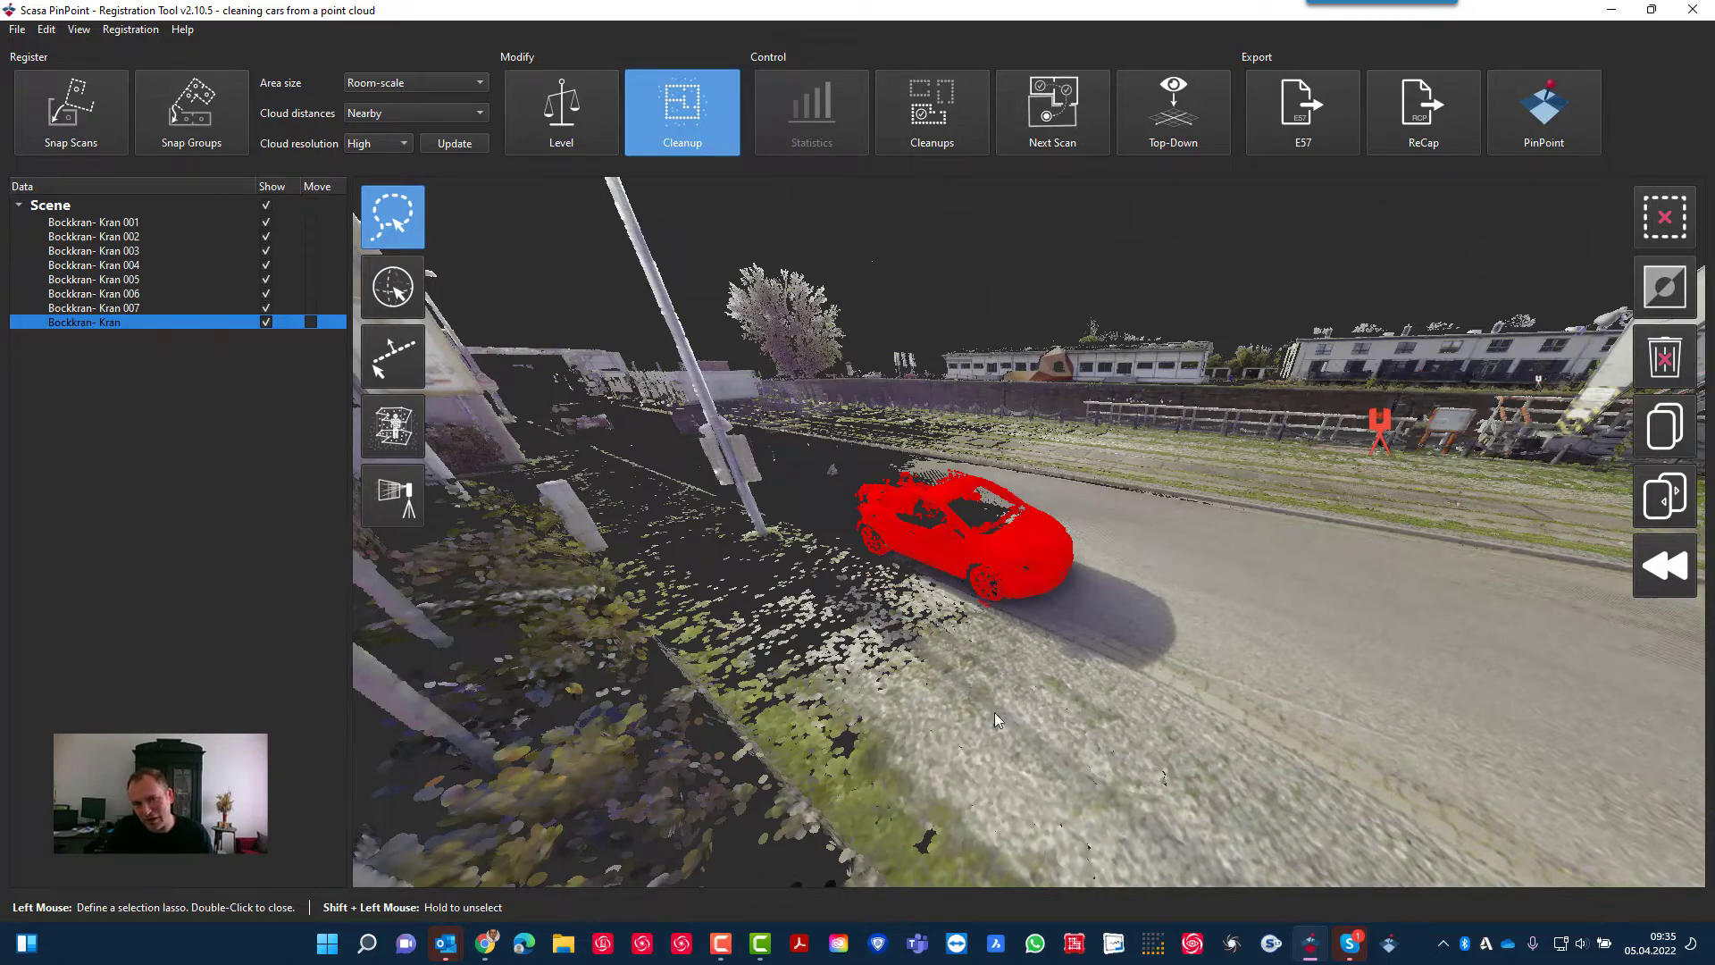
Examine the white car's selection from several sides and distances for stray ground points
middle_drag(1025, 637, 768, 613)
middle_drag(1061, 643, 1149, 642)
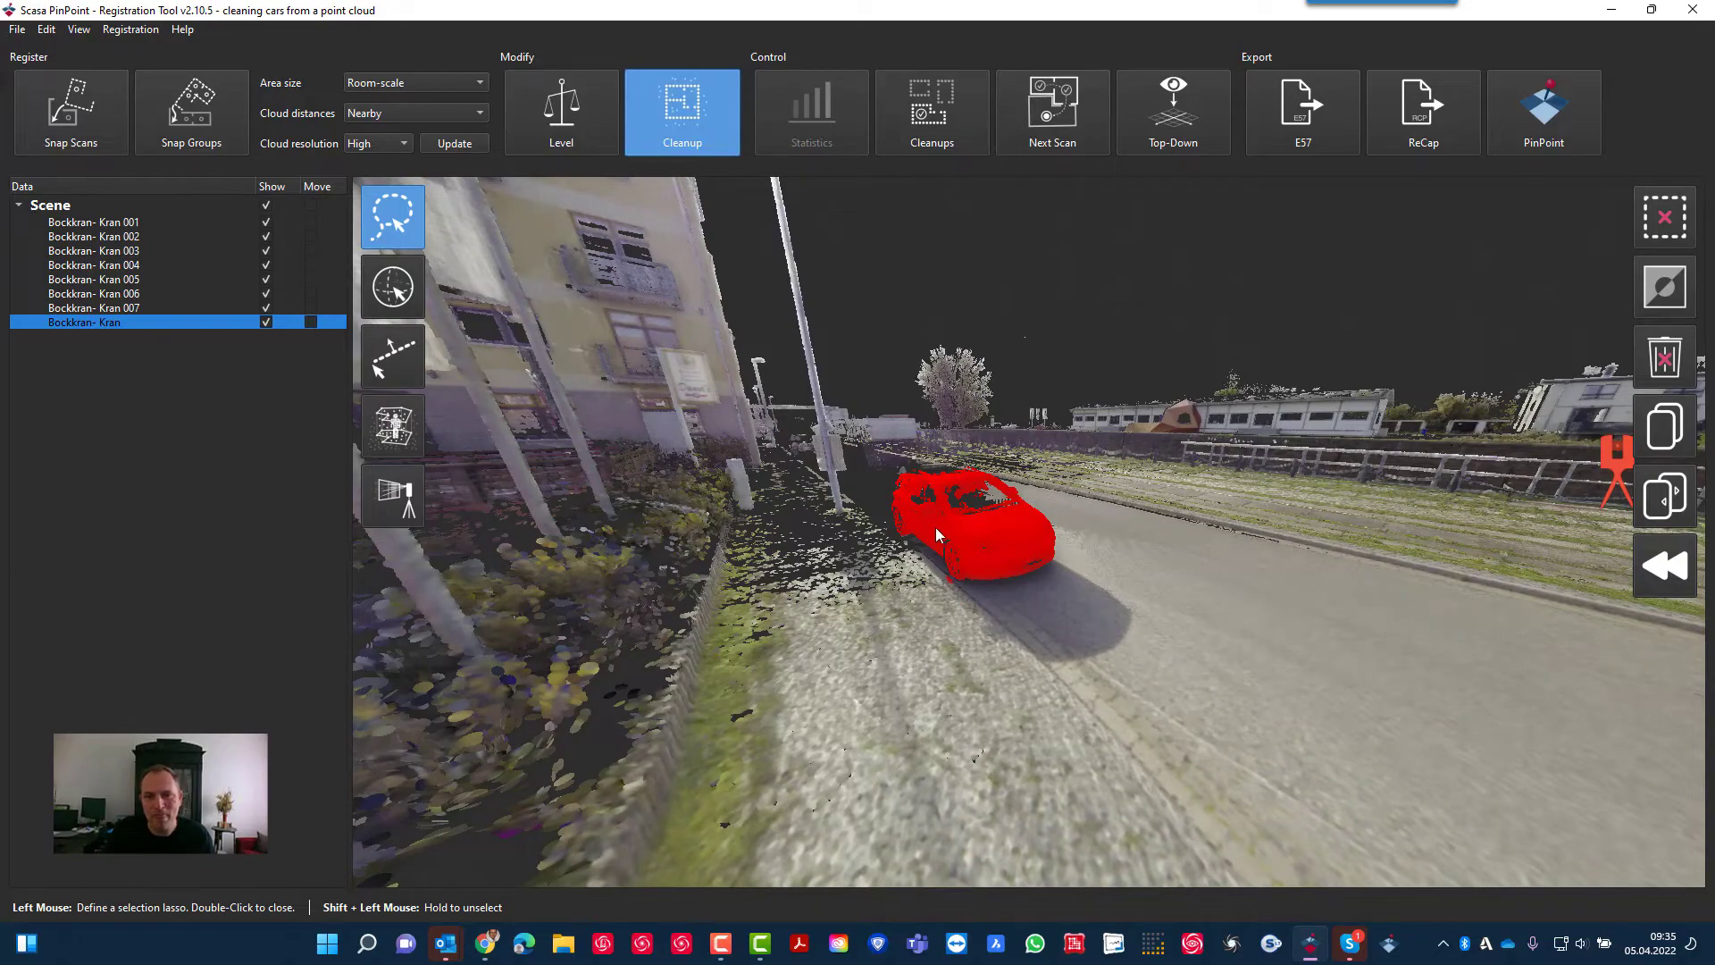
middle_drag(1107, 436, 1112, 382)
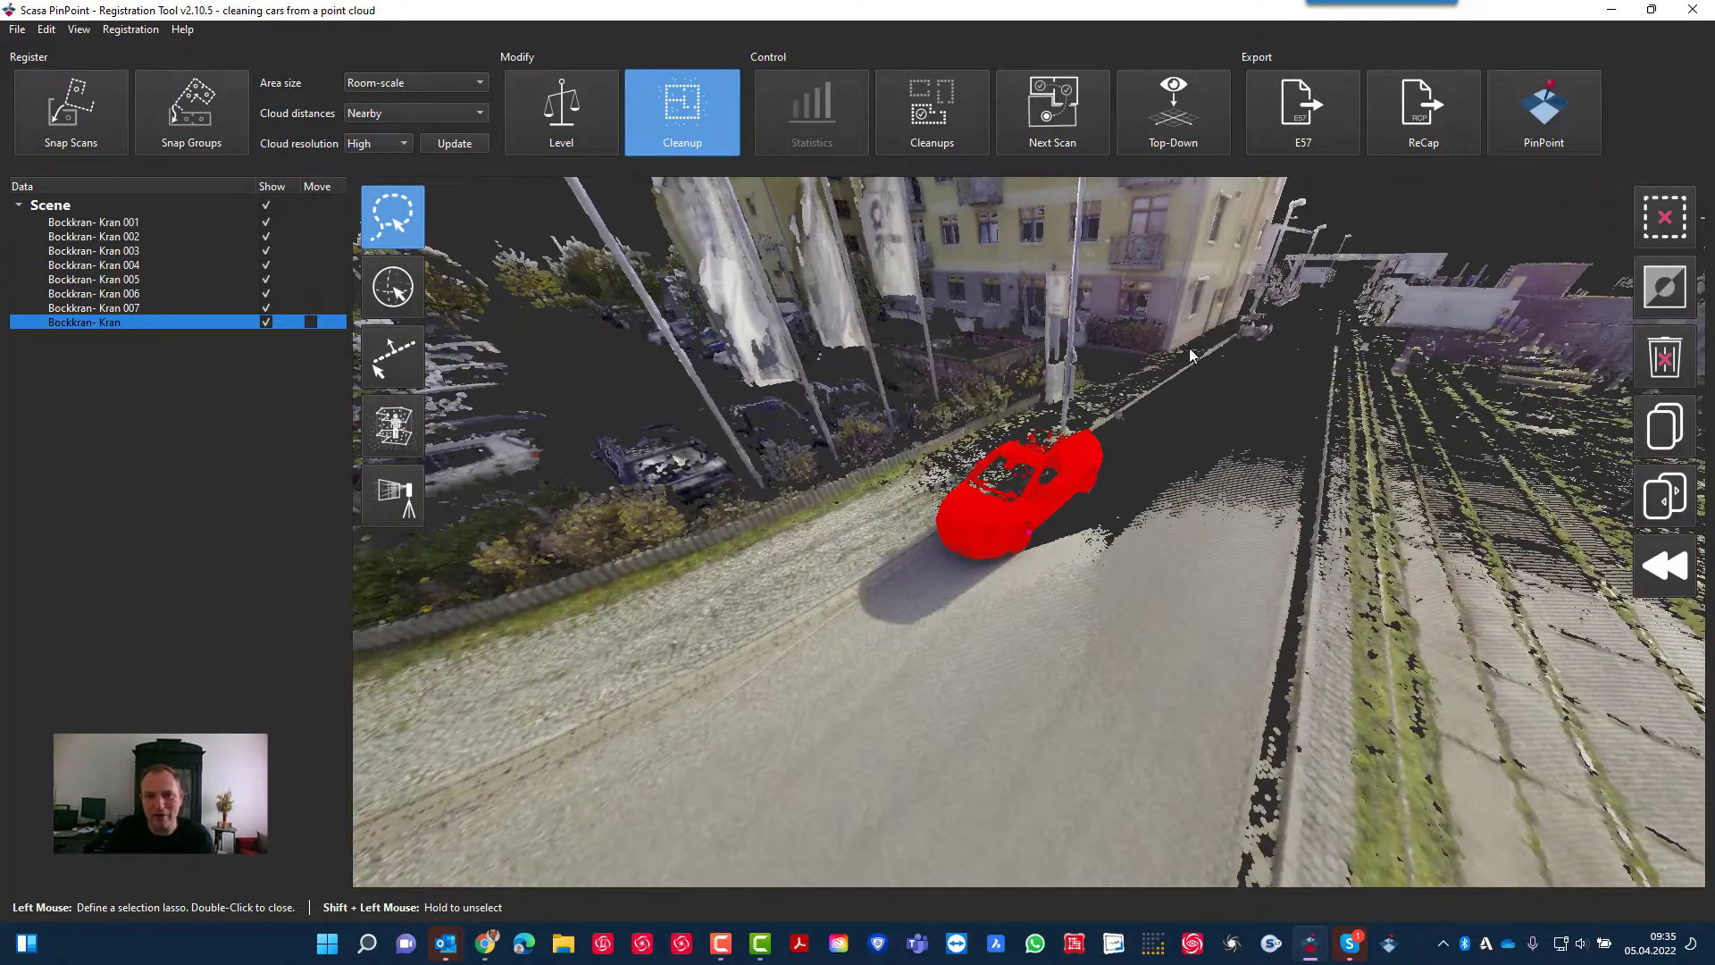
scroll(1166, 352, up, 3)
scroll(1164, 353, down, 5)
scroll(1032, 525, up, 5)
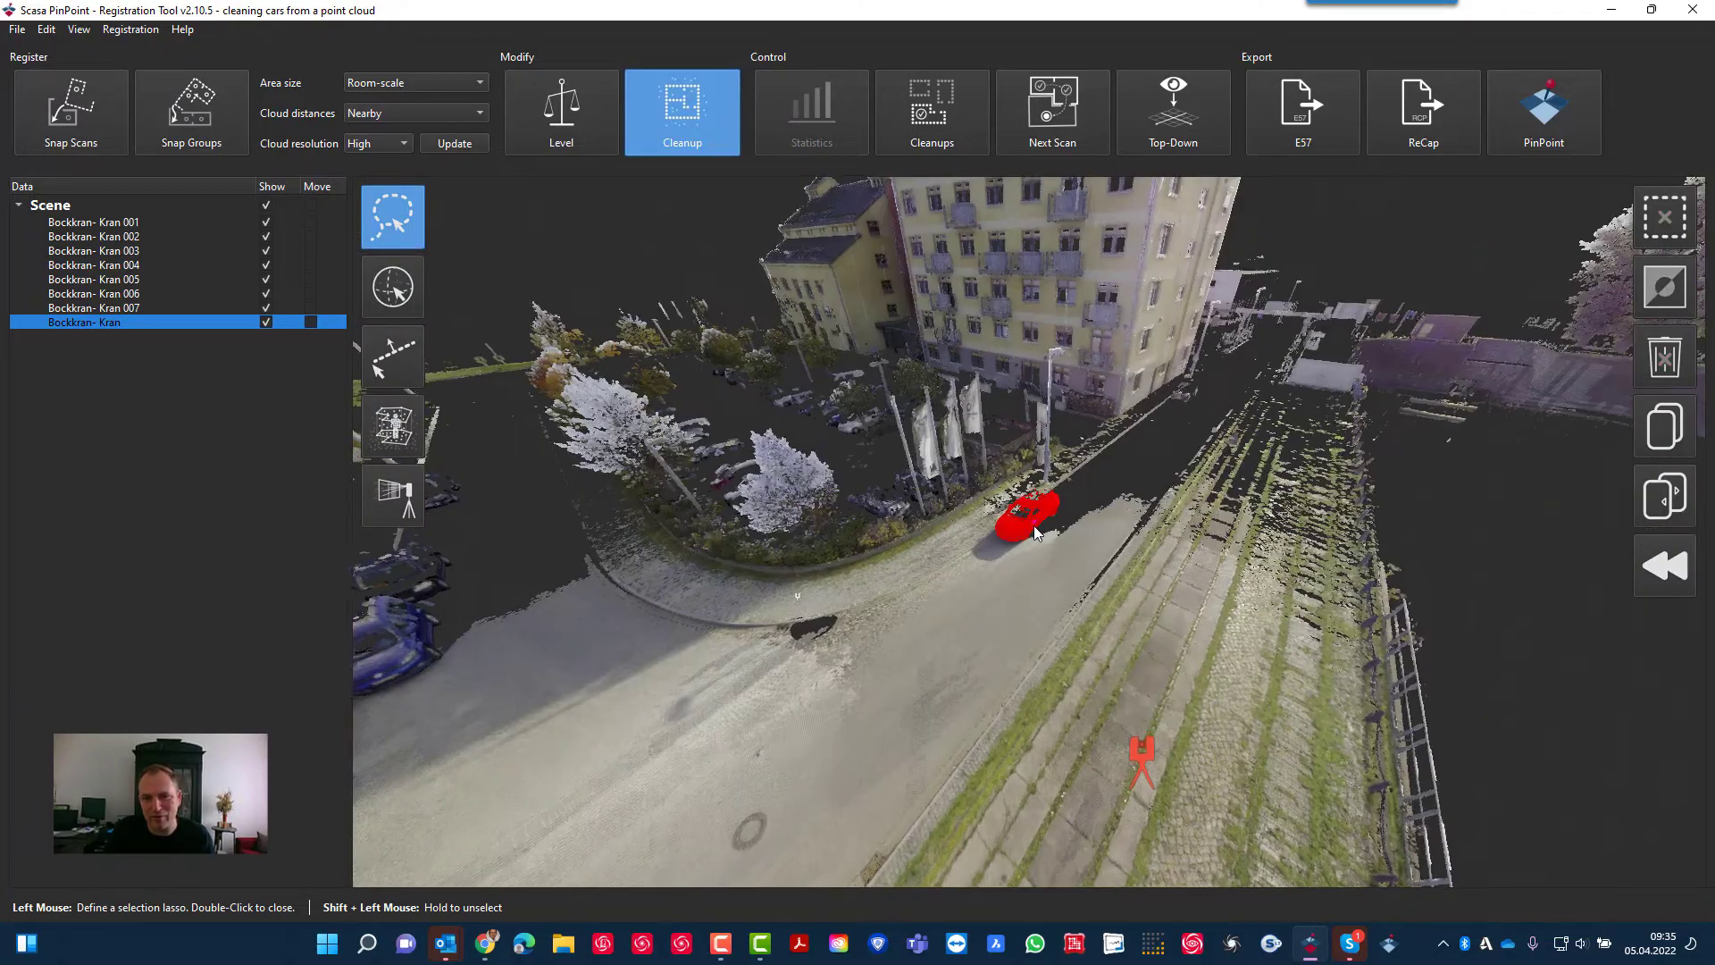
mouse_move(997, 571)
middle_down()
mouse_move(1286, 512)
mouse_move(1016, 549)
middle_up()
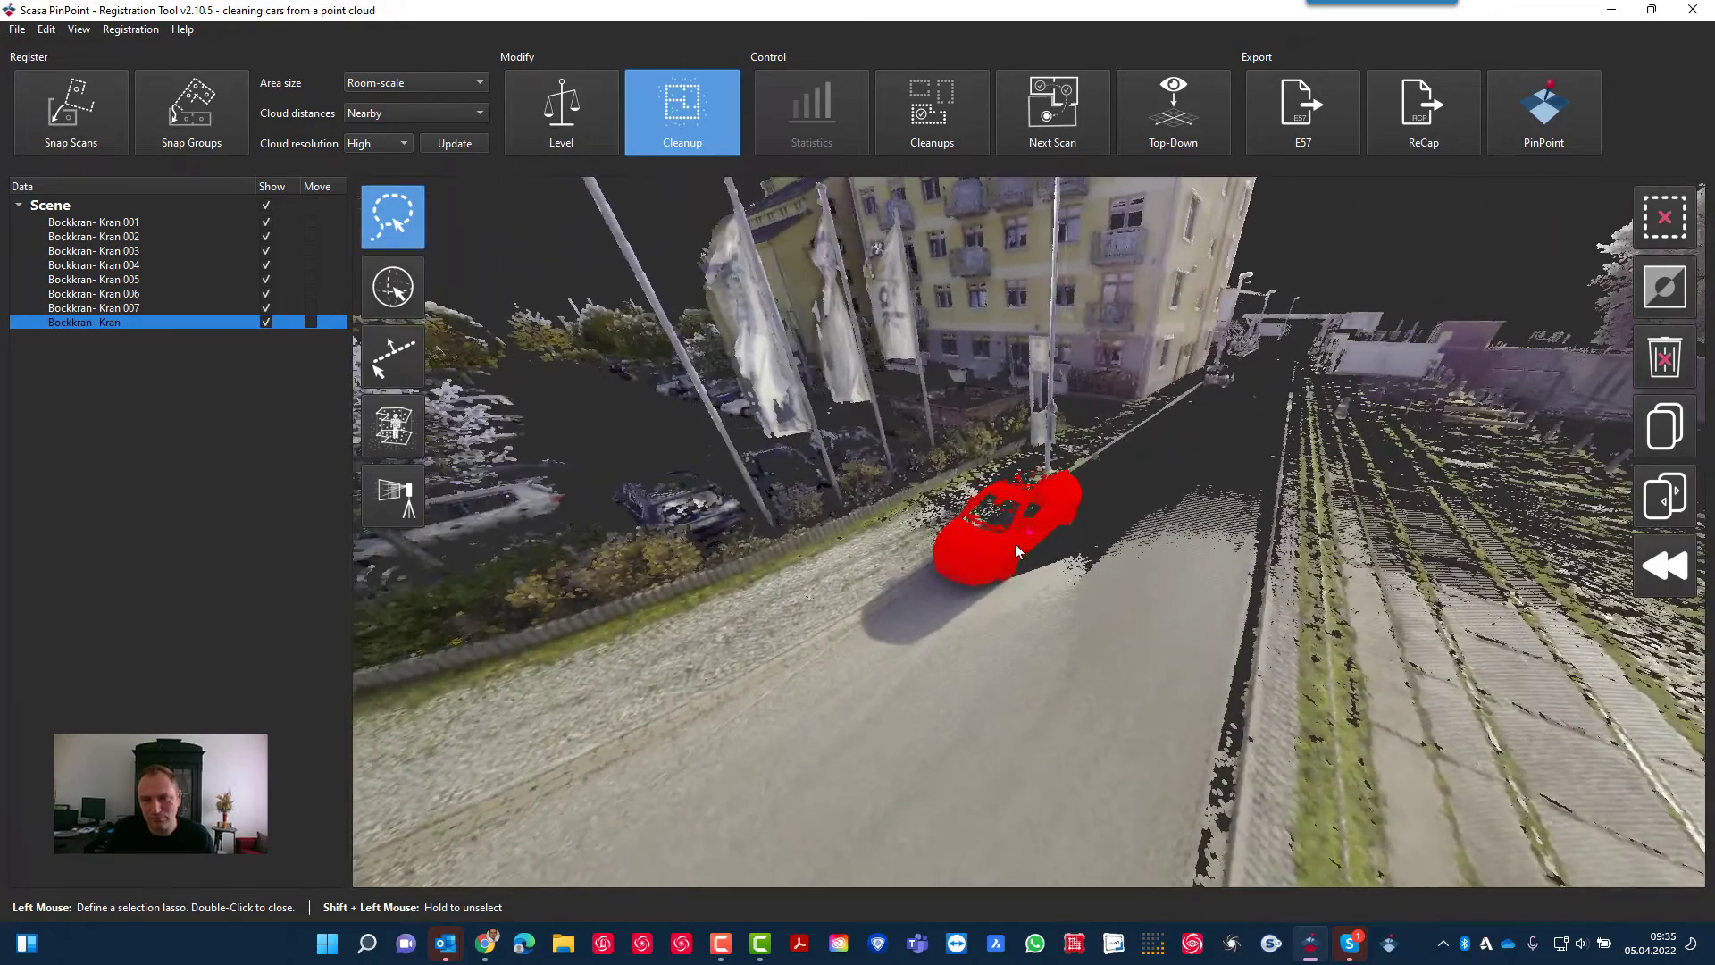
middle_drag(921, 582, 990, 492)
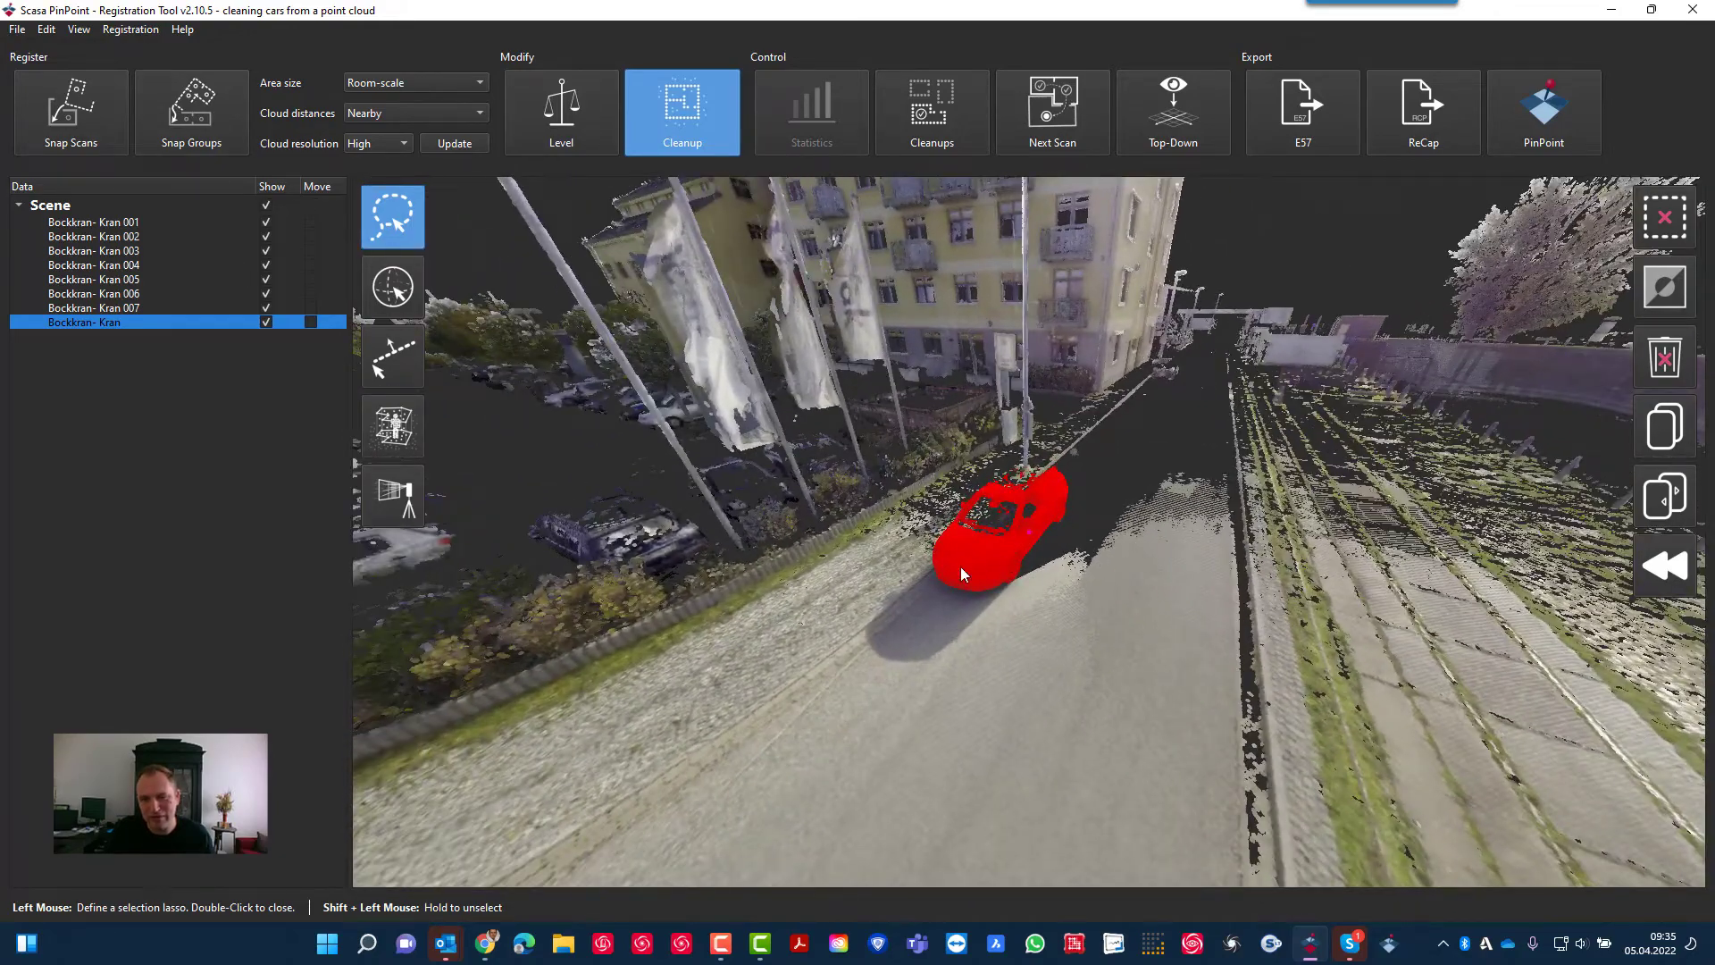
scroll(1039, 494, up, 5)
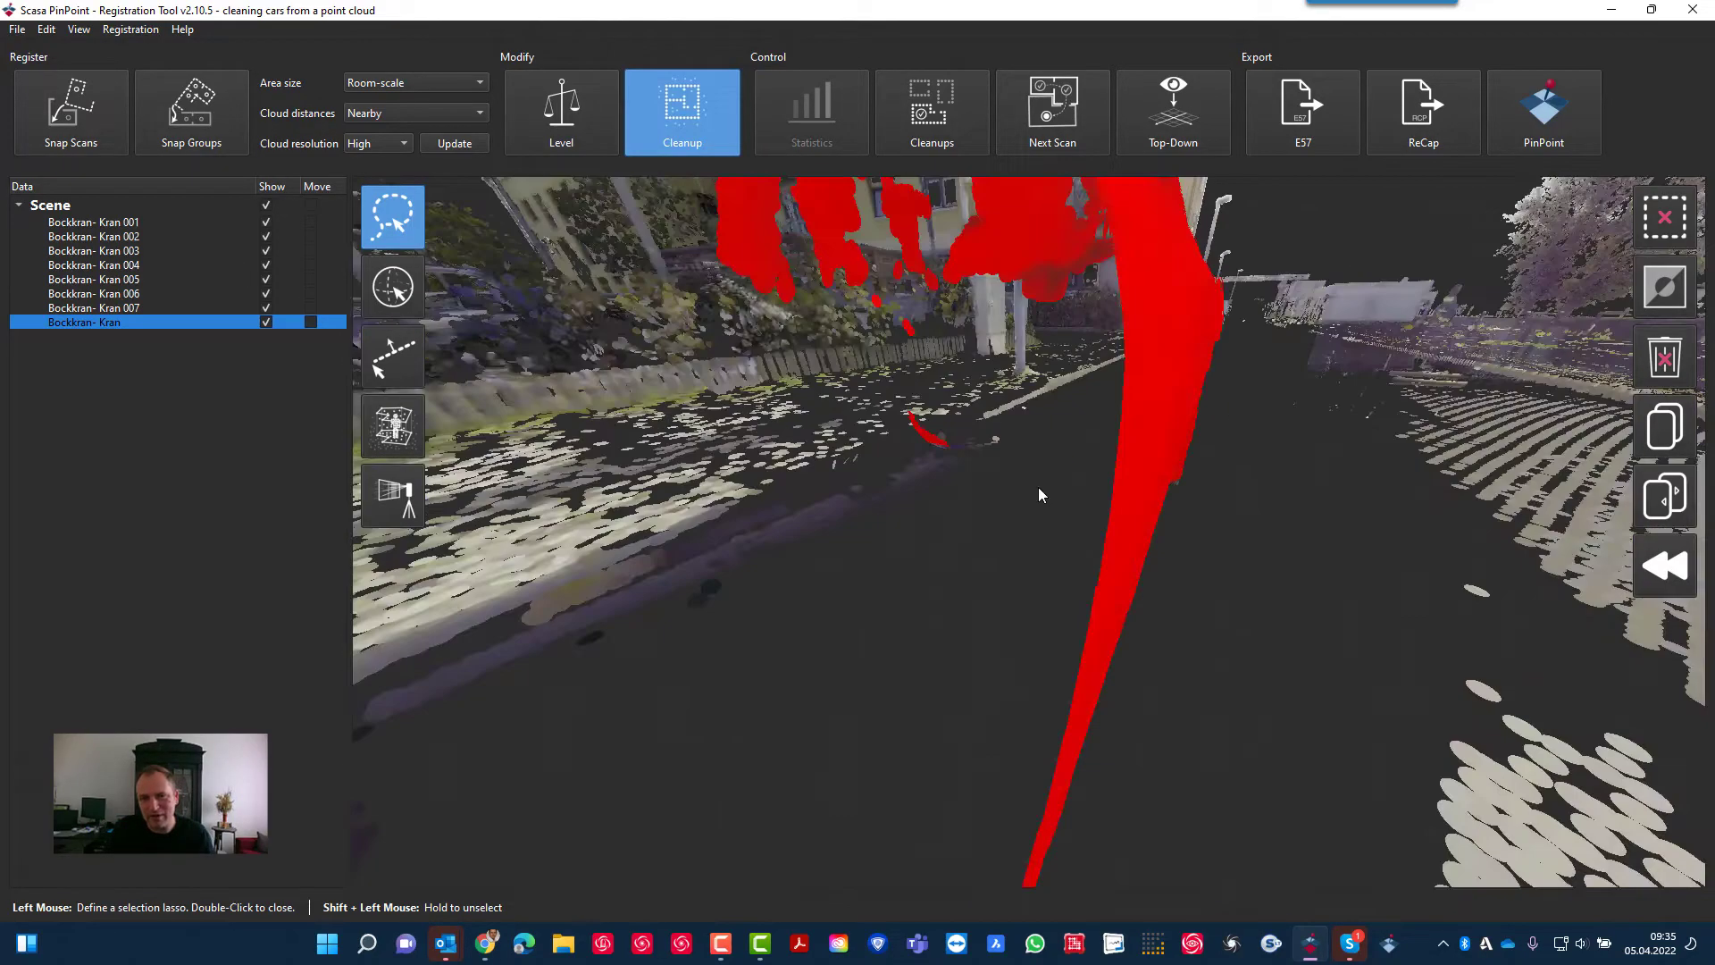
scroll(1039, 494, down, 8)
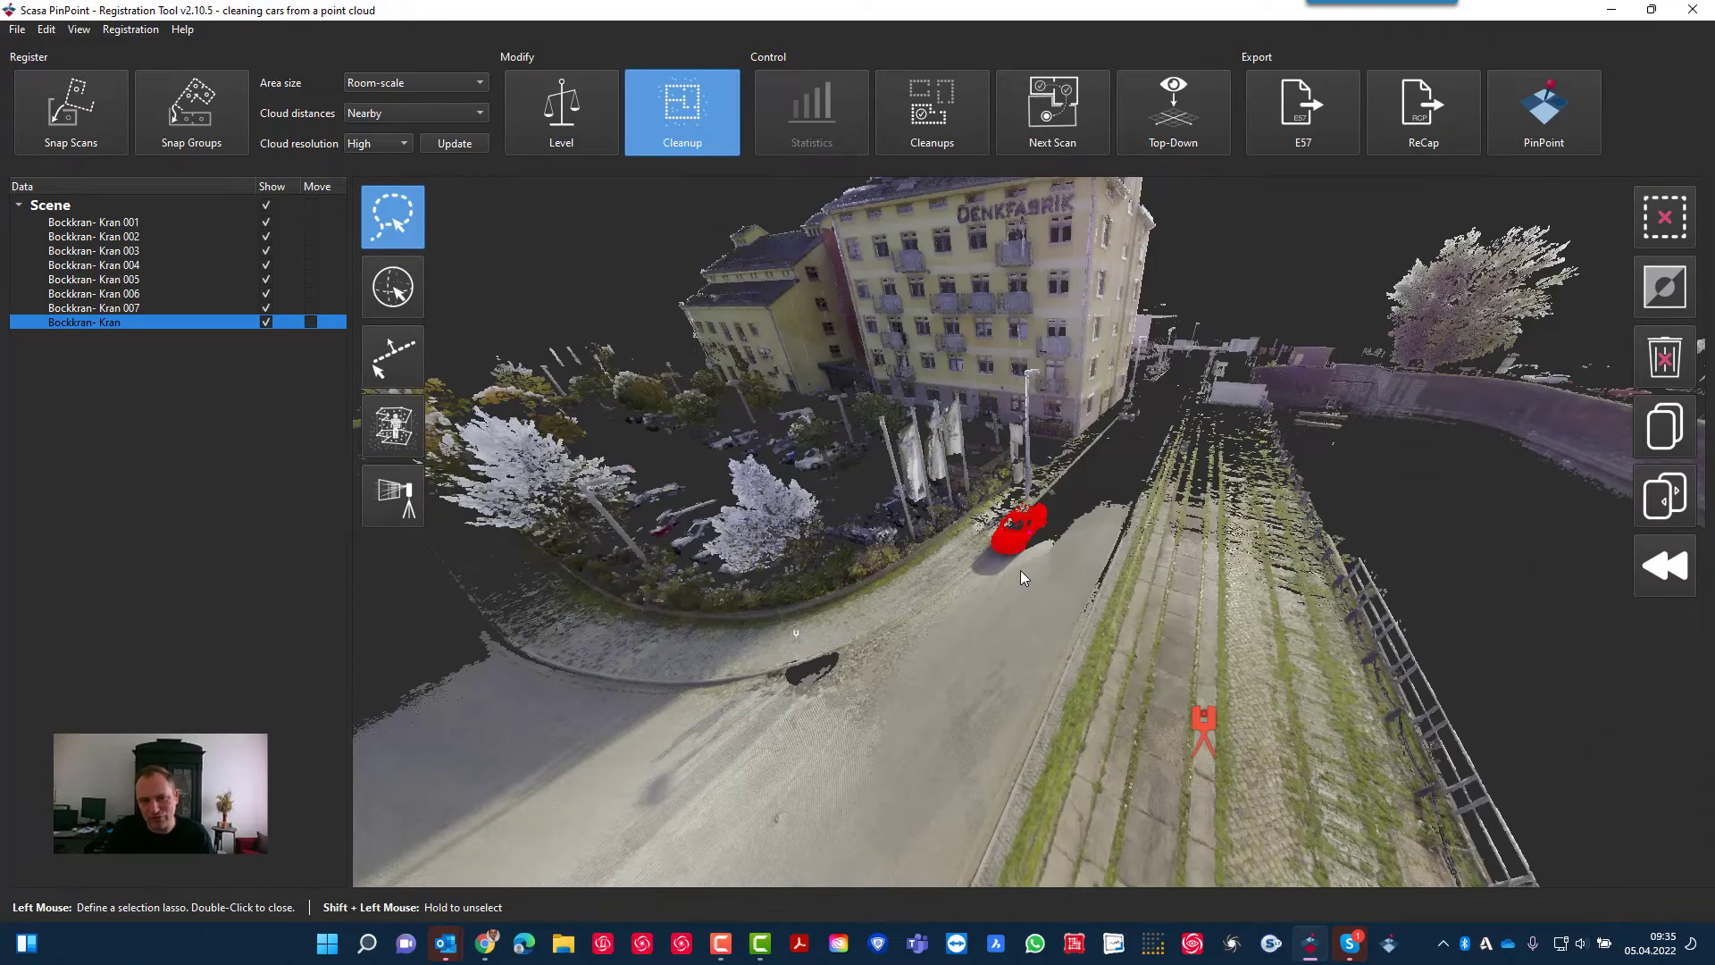
mouse_move(1020, 570)
middle_down()
mouse_move(1026, 586)
mouse_move(1095, 570)
mouse_move(1036, 544)
middle_up()
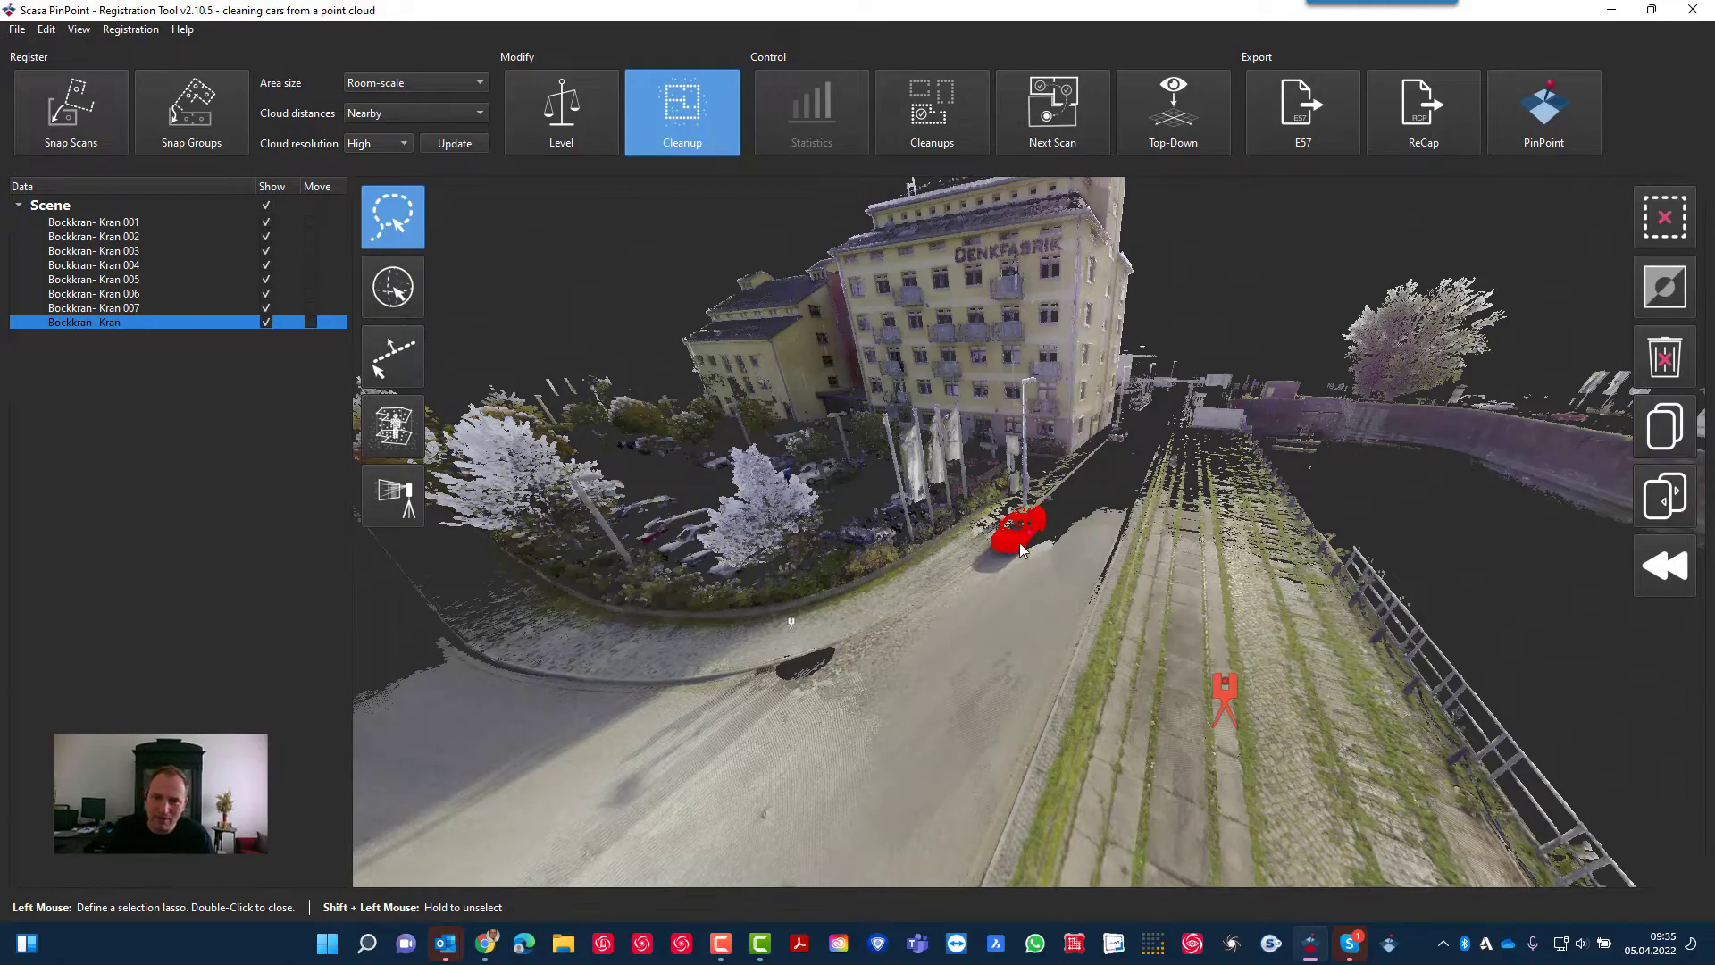
Delete the selected white car points from the point cloud
scroll(1014, 541, up, 5)
middle_drag(1012, 548, 1572, 559)
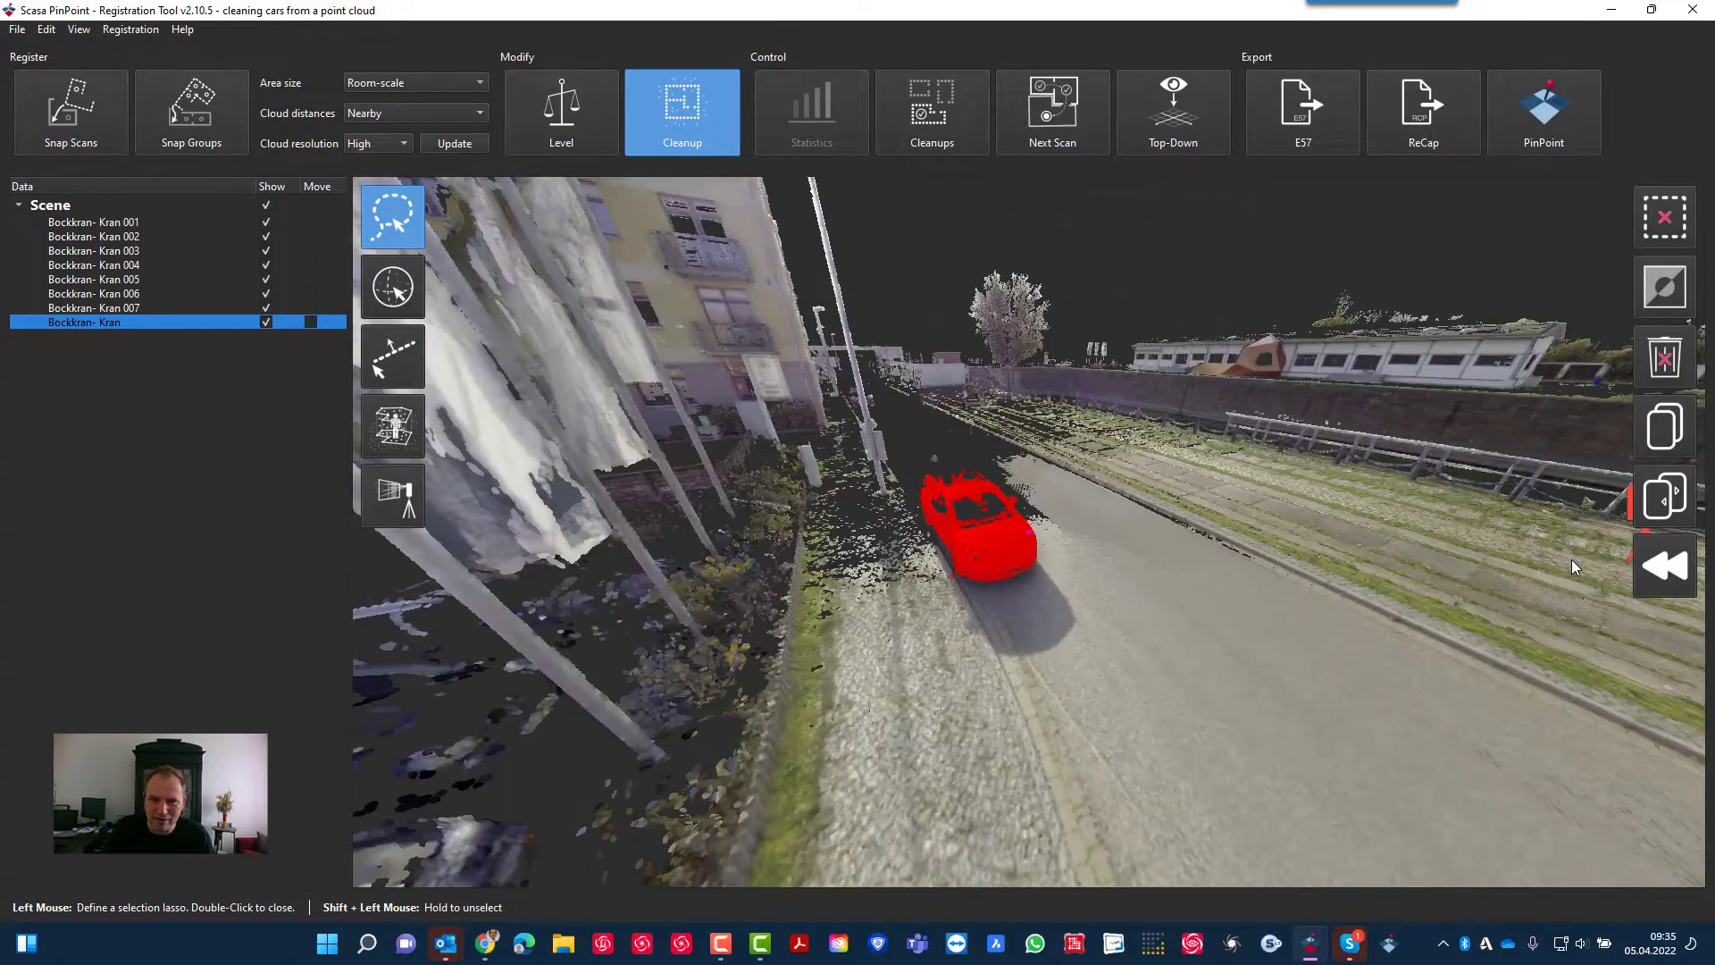
mouse_move(817, 542)
middle_down()
mouse_move(1321, 582)
mouse_move(956, 579)
mouse_move(909, 510)
mouse_move(874, 525)
mouse_move(1014, 602)
mouse_move(276, 528)
mouse_move(396, 498)
mouse_move(882, 532)
mouse_move(821, 532)
middle_up()
click(1666, 371)
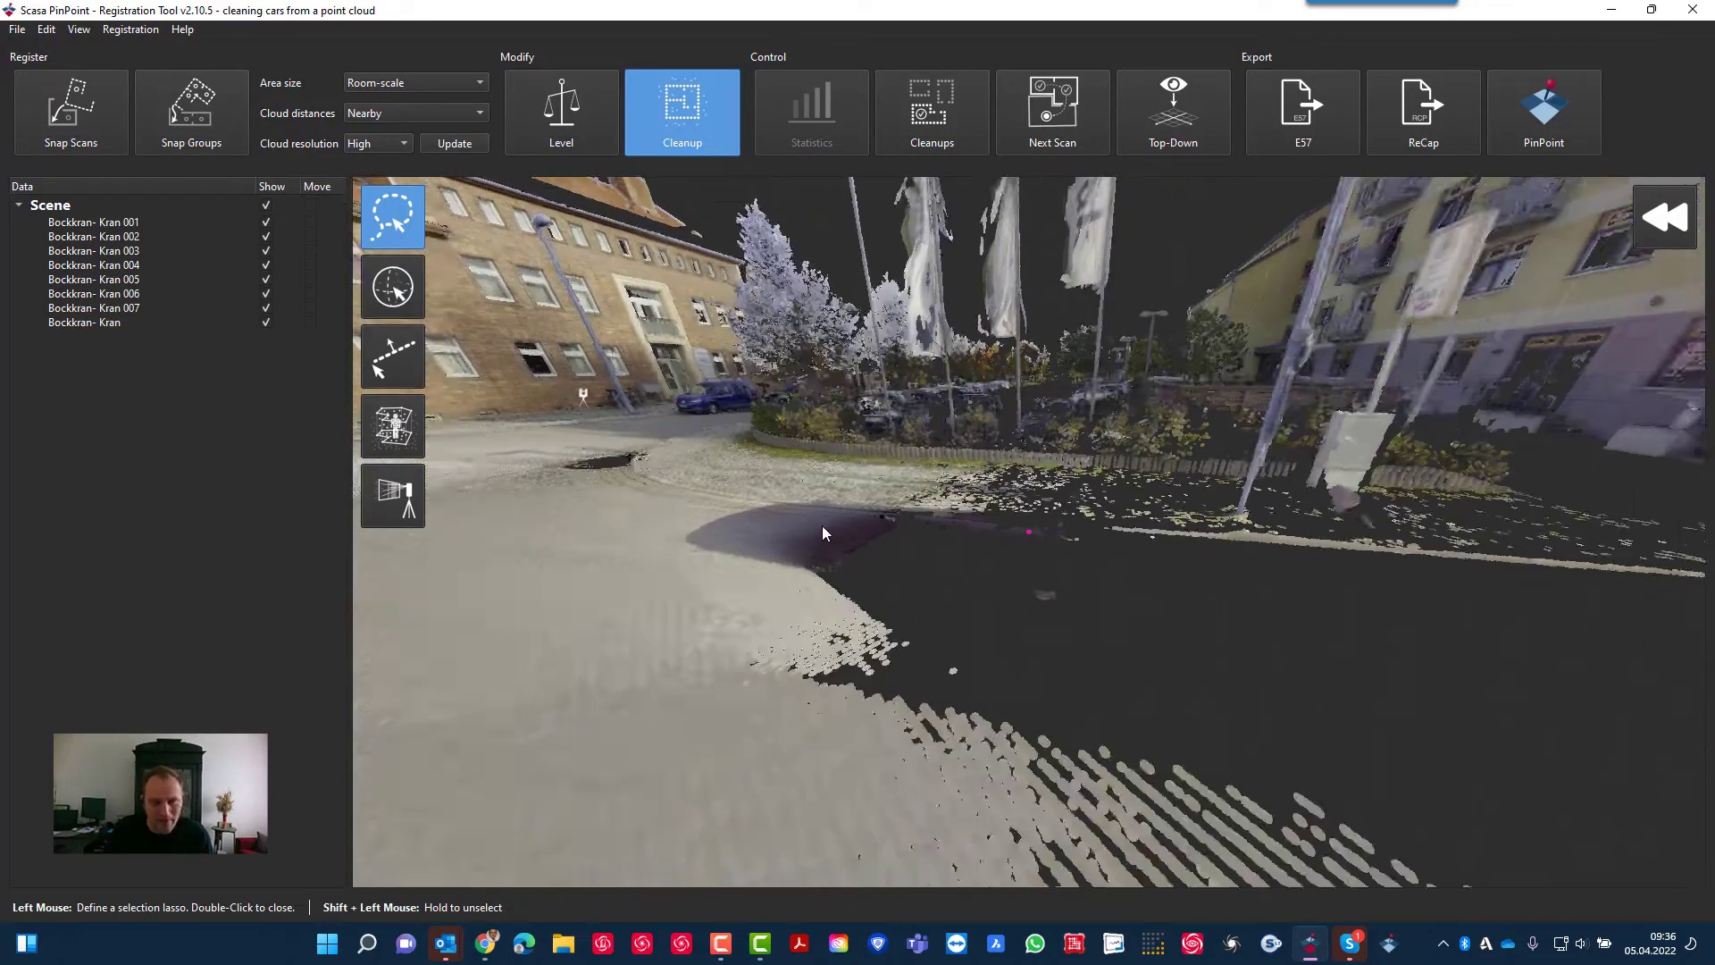
scroll(824, 534, down, 3)
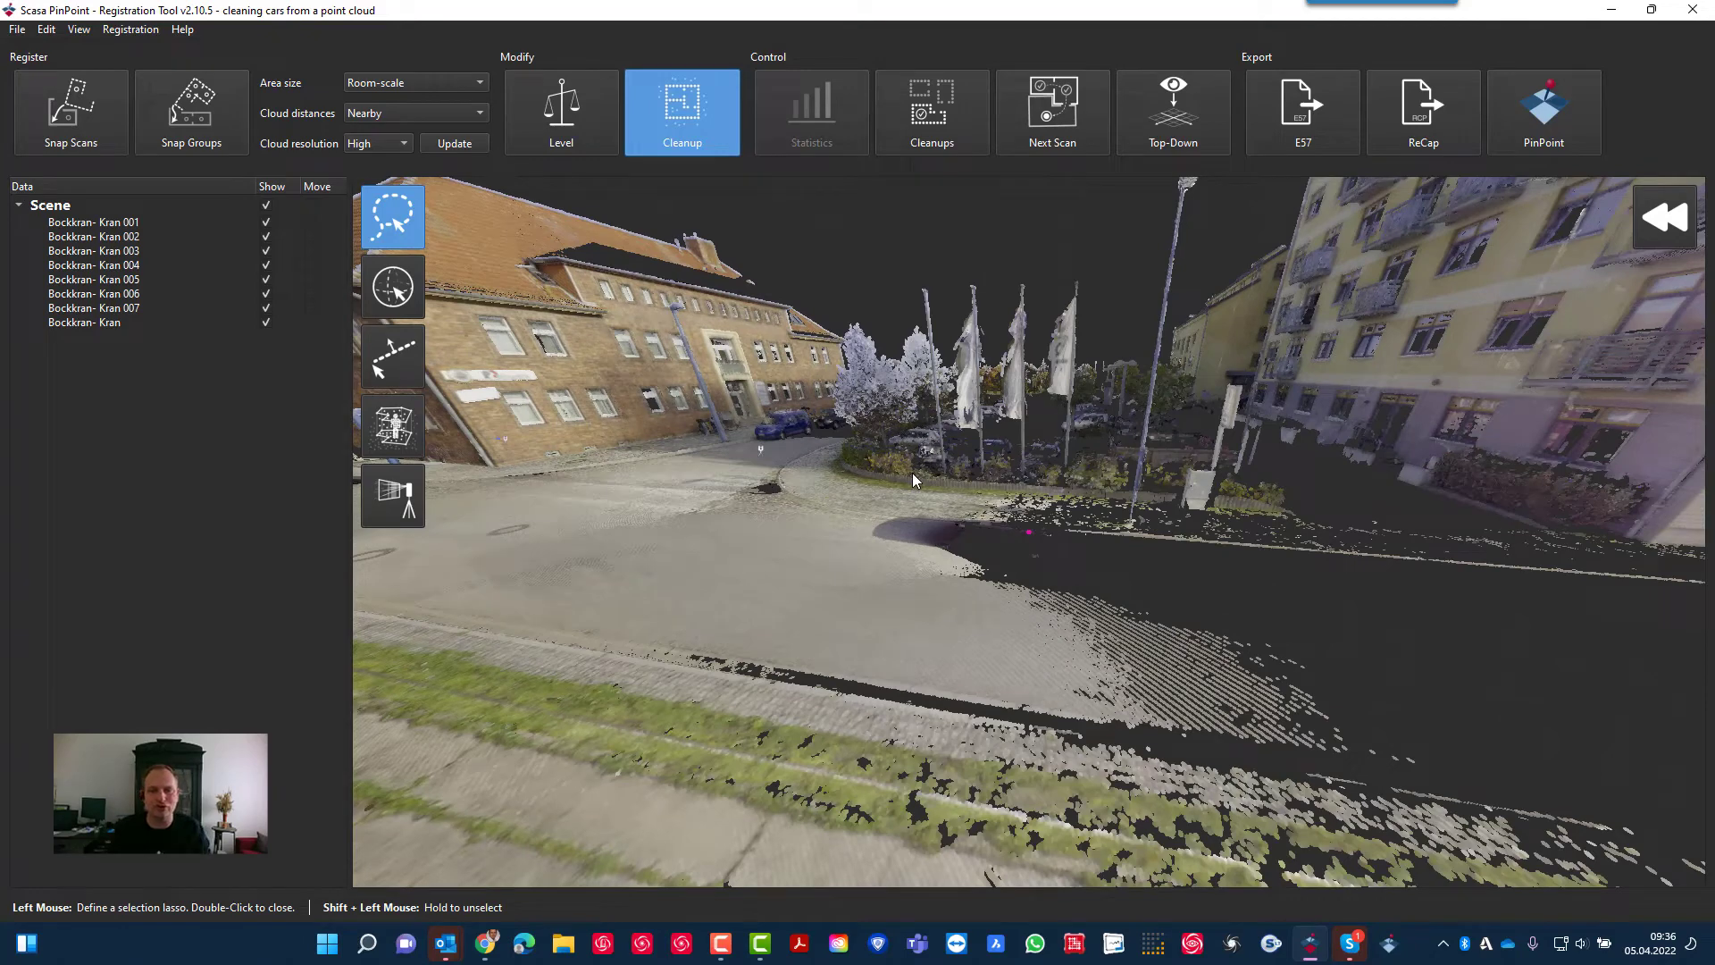